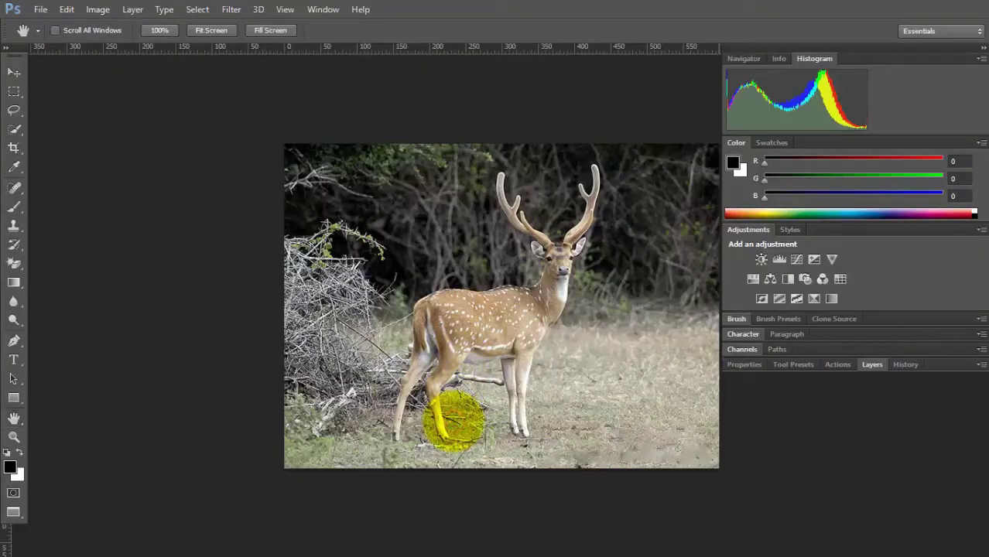
# - Zoom in on the deer's hind hooves and start a curved Pen path up the hind leg
pyautogui.press('j')
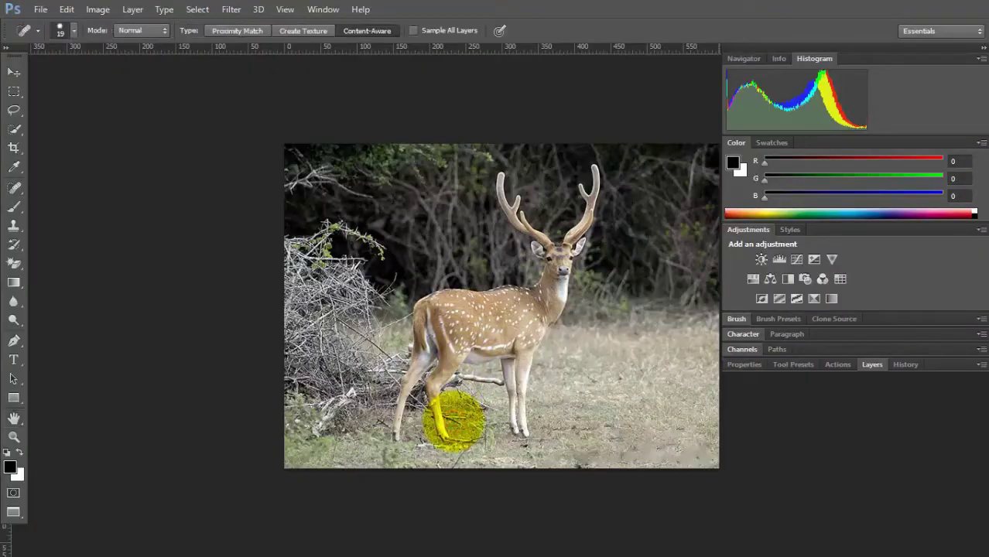
pyautogui.press('z')
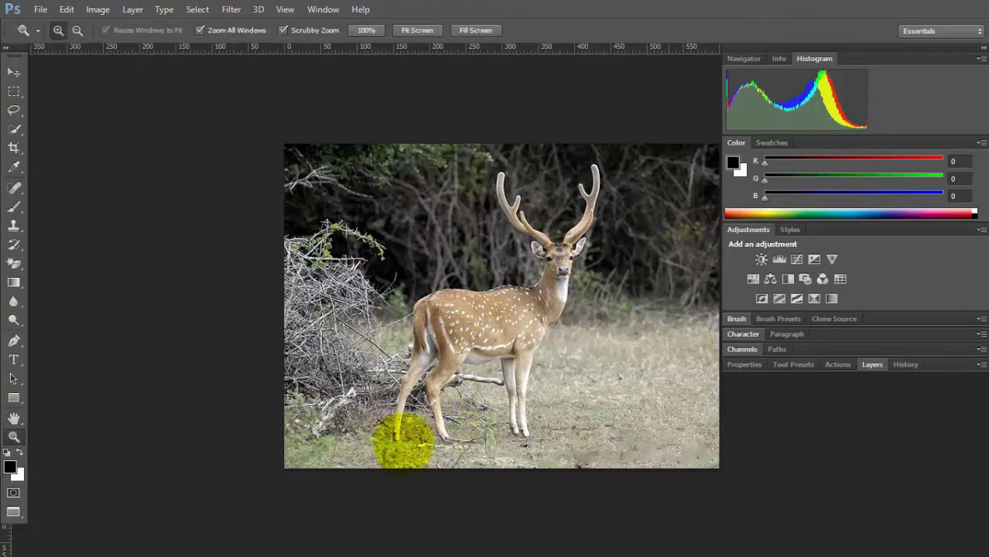
pyautogui.click(404, 439)
pyautogui.press('p')
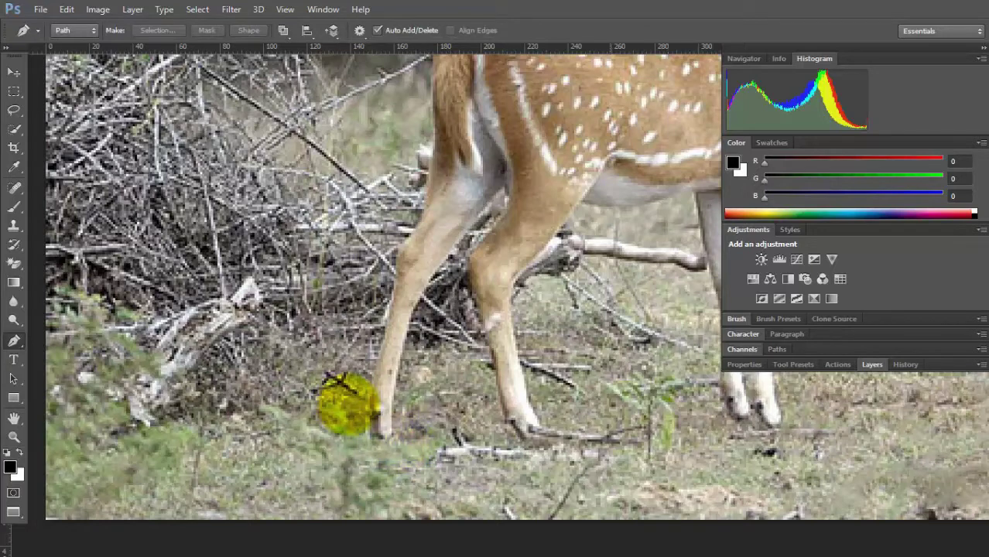
pyautogui.moveTo(393, 425); pyautogui.dragTo(396, 372)
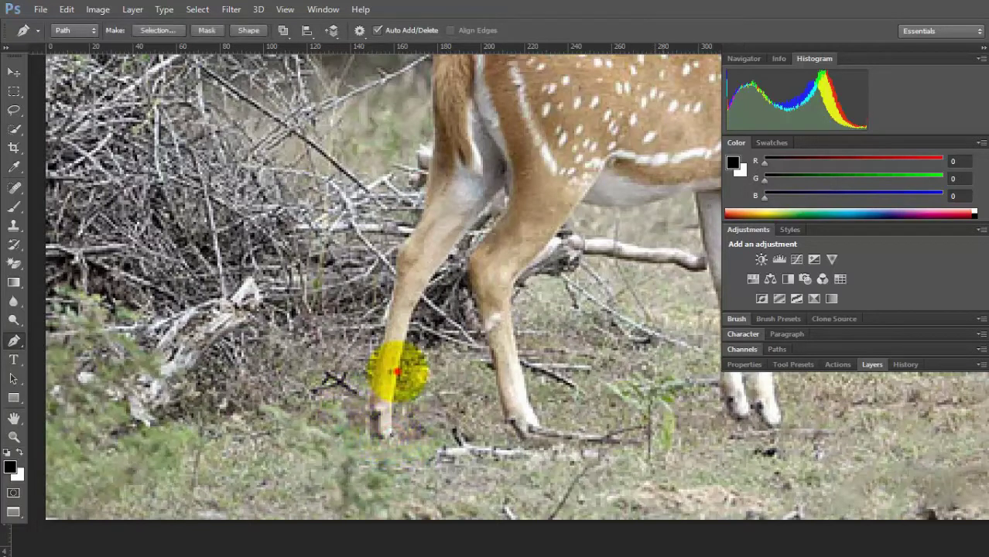
pyautogui.moveTo(426, 274)
pyautogui.mouseDown()
pyautogui.moveTo(419, 300)
pyautogui.moveTo(436, 279)
pyautogui.moveTo(419, 294)
pyautogui.mouseUp()
pyautogui.moveTo(474, 214)
pyautogui.mouseDown()
pyautogui.moveTo(530, 166)
pyautogui.moveTo(497, 189)
pyautogui.moveTo(504, 183)
pyautogui.moveTo(464, 265)
pyautogui.moveTo(486, 221)
pyautogui.moveTo(506, 236)
pyautogui.moveTo(474, 408)
pyautogui.moveTo(484, 348)
pyautogui.moveTo(520, 450)
pyautogui.moveTo(485, 358)
pyautogui.moveTo(510, 429)
pyautogui.moveTo(523, 437)
pyautogui.moveTo(536, 404)
pyautogui.mouseUp()
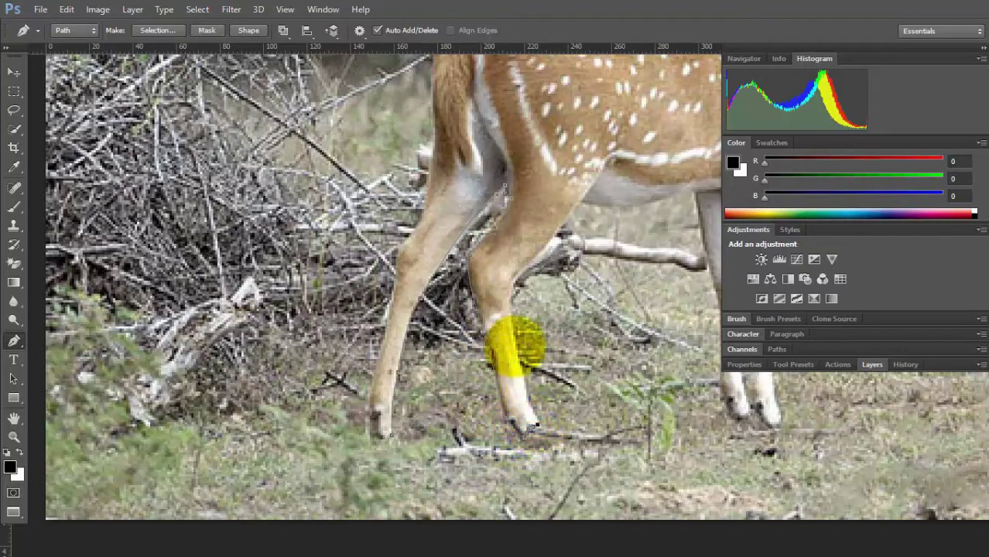
# - Extend the outline path up the leg, along the belly and down to the front hoof
pyautogui.click(515, 345)
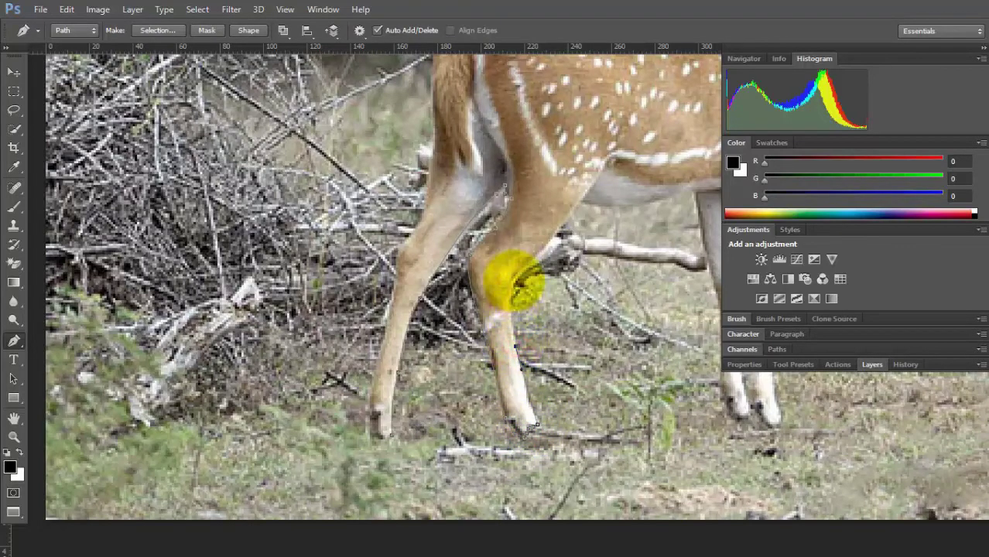
pyautogui.click(513, 284)
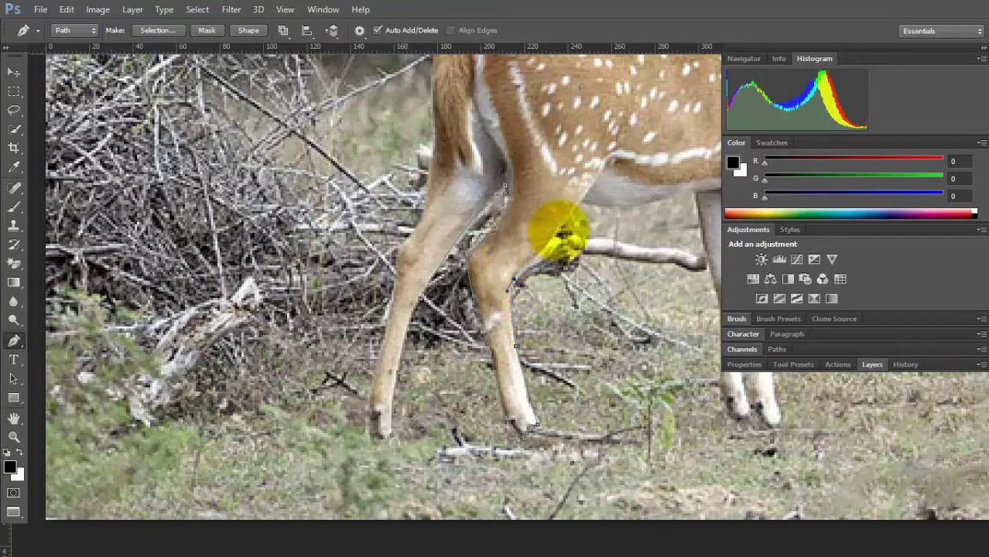
pyautogui.moveTo(562, 228); pyautogui.dragTo(676, 193)
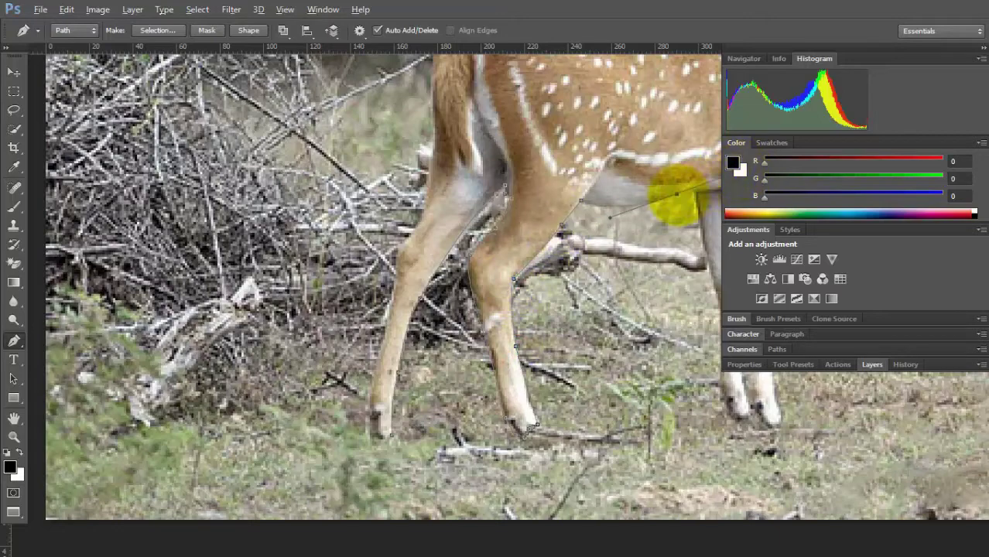
pyautogui.moveTo(495, 319)
pyautogui.mouseDown()
pyautogui.moveTo(293, 369)
pyautogui.moveTo(256, 391)
pyautogui.mouseUp()
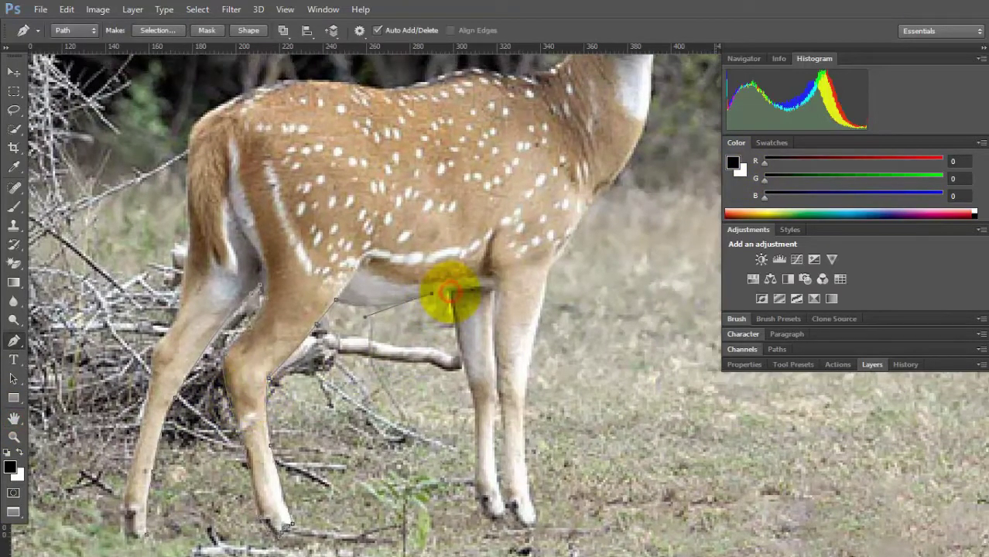
pyautogui.moveTo(449, 292); pyautogui.dragTo(451, 297)
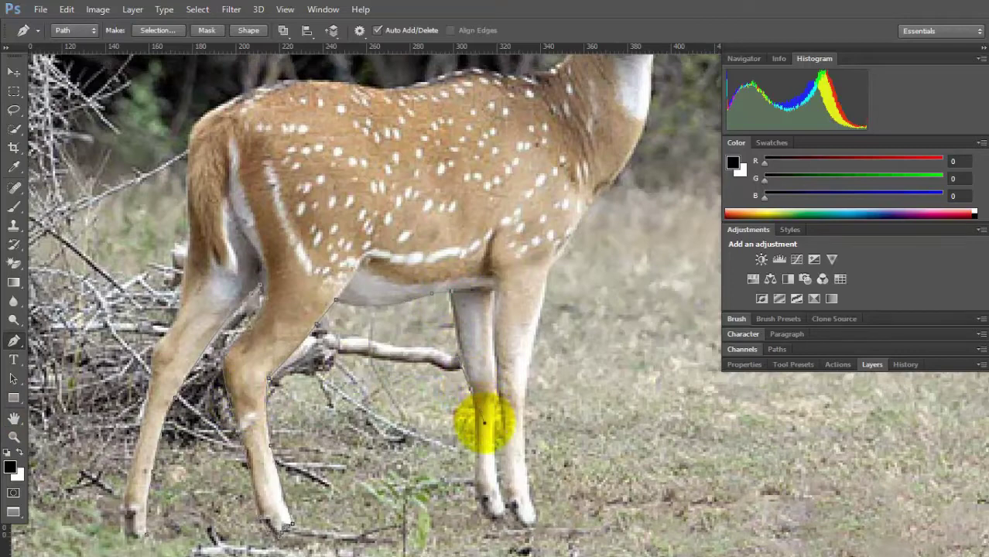
pyautogui.click(469, 390)
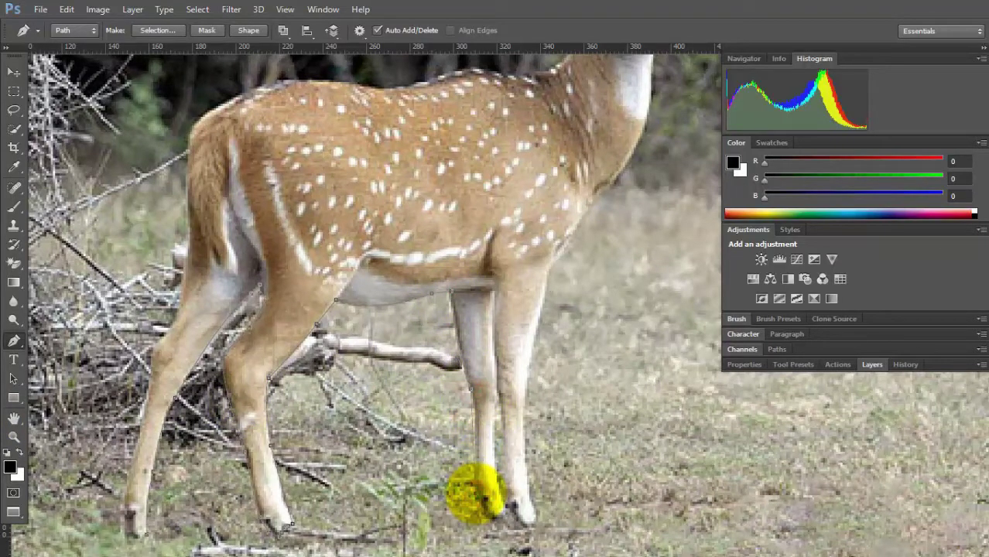
pyautogui.click(471, 412)
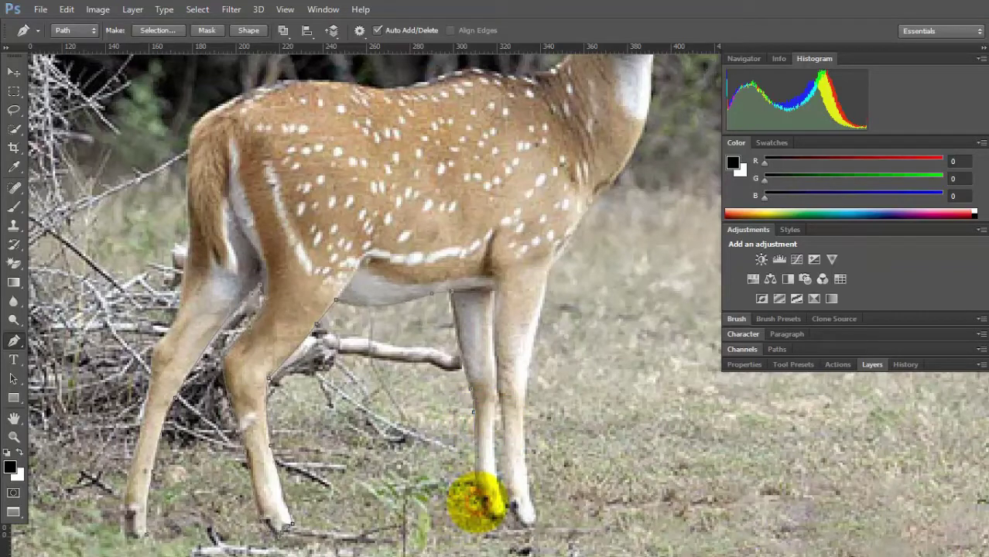
pyautogui.click(493, 520)
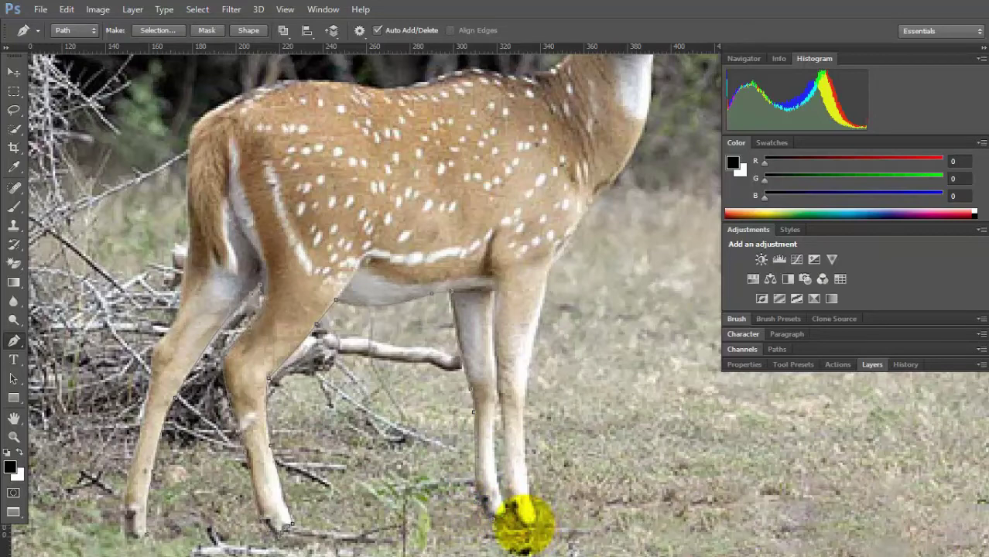
# - Unlock the photo layer and duplicate it as Layer 0 copy, then add anchors at the front hoof
pyautogui.click(872, 364)
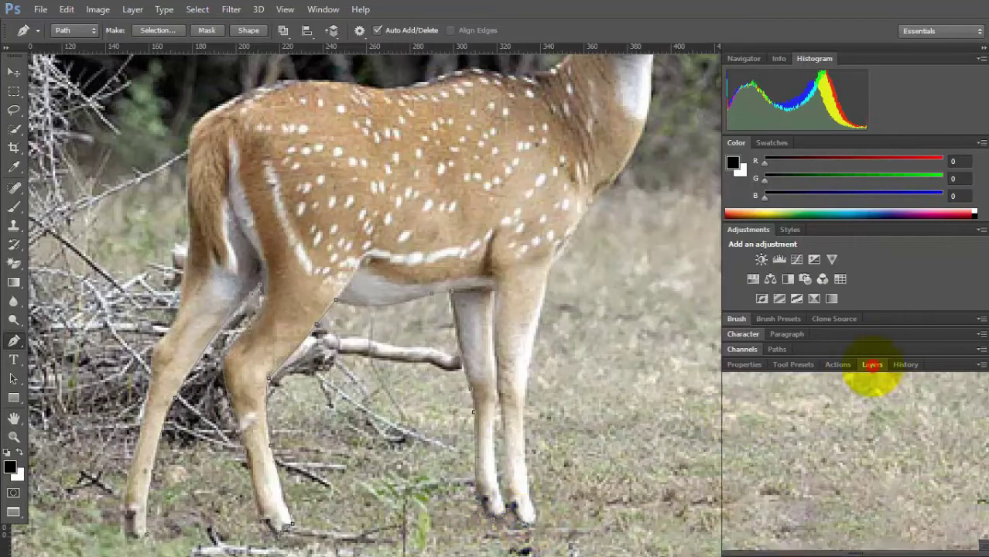
pyautogui.click(962, 444)
pyautogui.rightClick(959, 445)
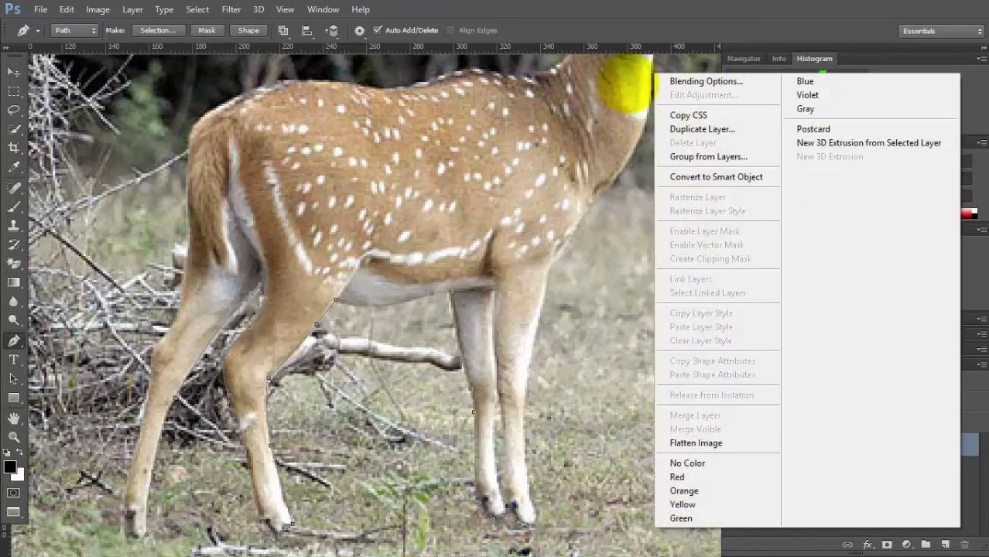
pyautogui.click(683, 125)
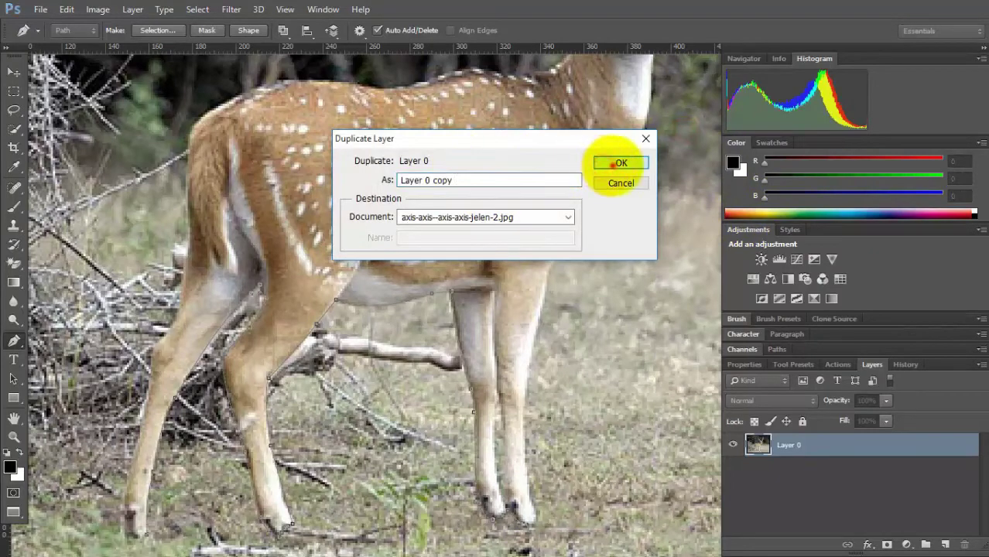
pyautogui.click(619, 163)
pyautogui.click(532, 523)
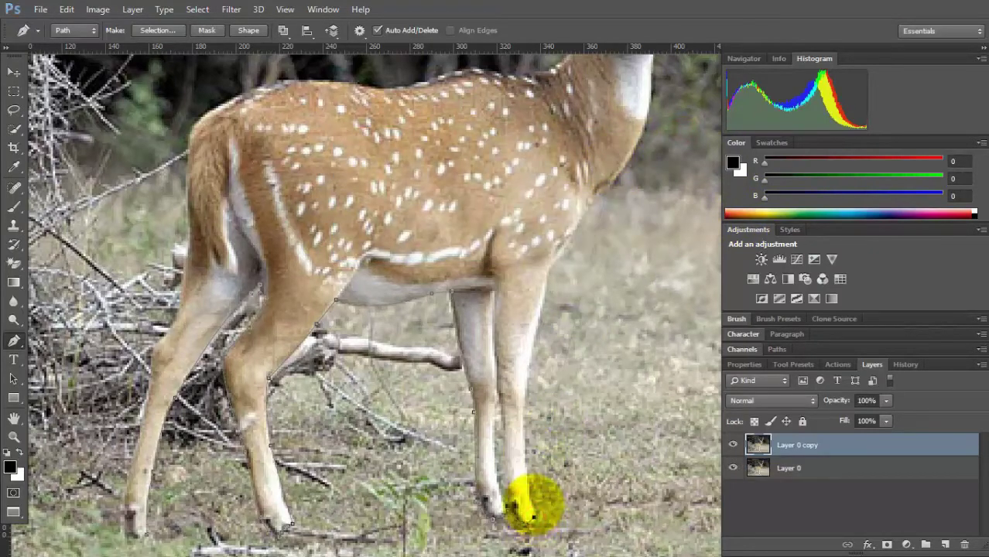
pyautogui.click(528, 490)
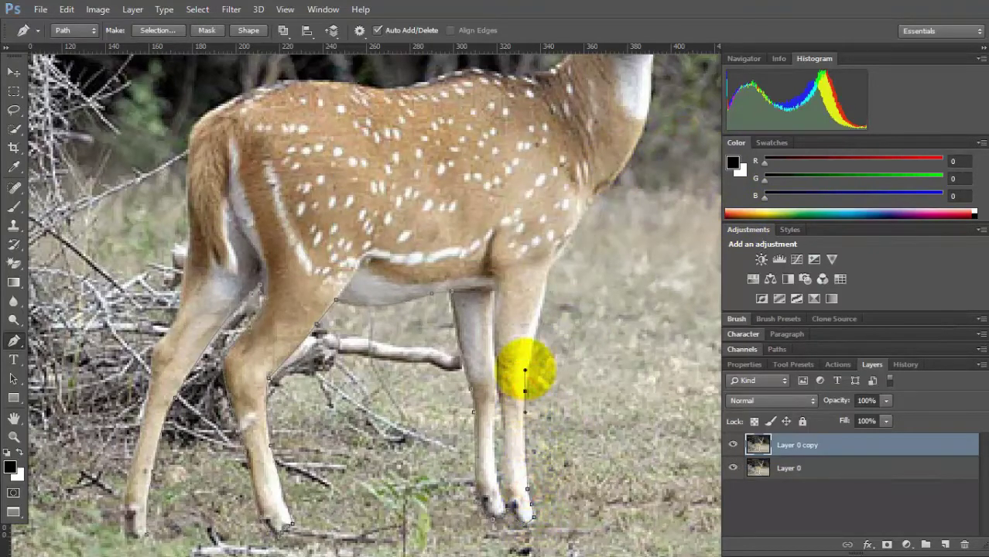
# - Trace the outline path up the front leg, across the chest and up the neck
pyautogui.click(521, 422)
pyautogui.click(524, 391)
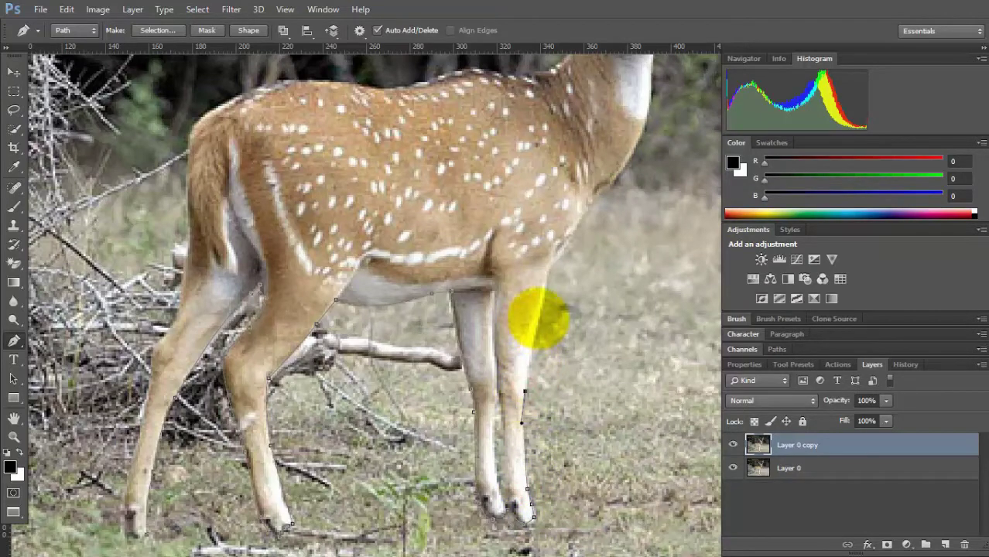
pyautogui.click(532, 346)
pyautogui.click(538, 317)
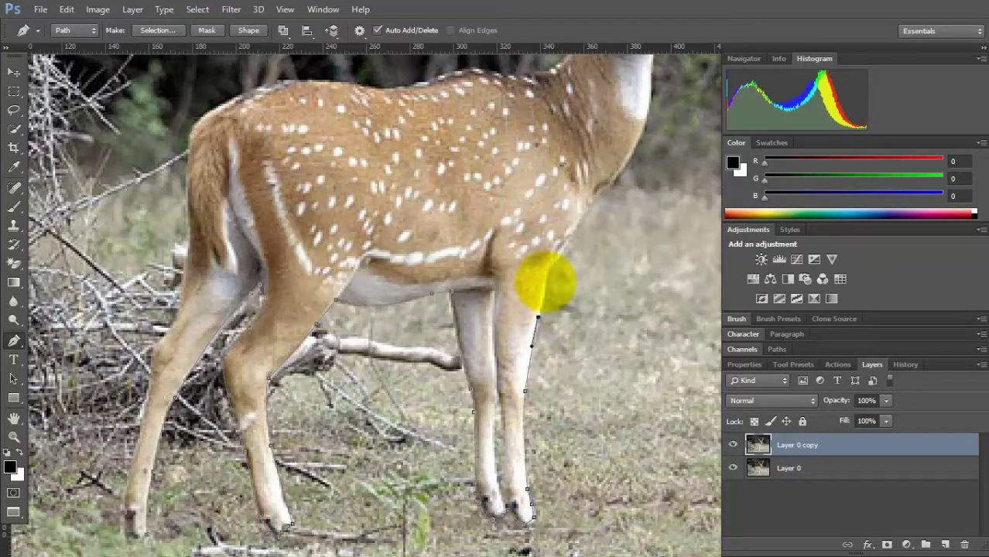
pyautogui.click(547, 272)
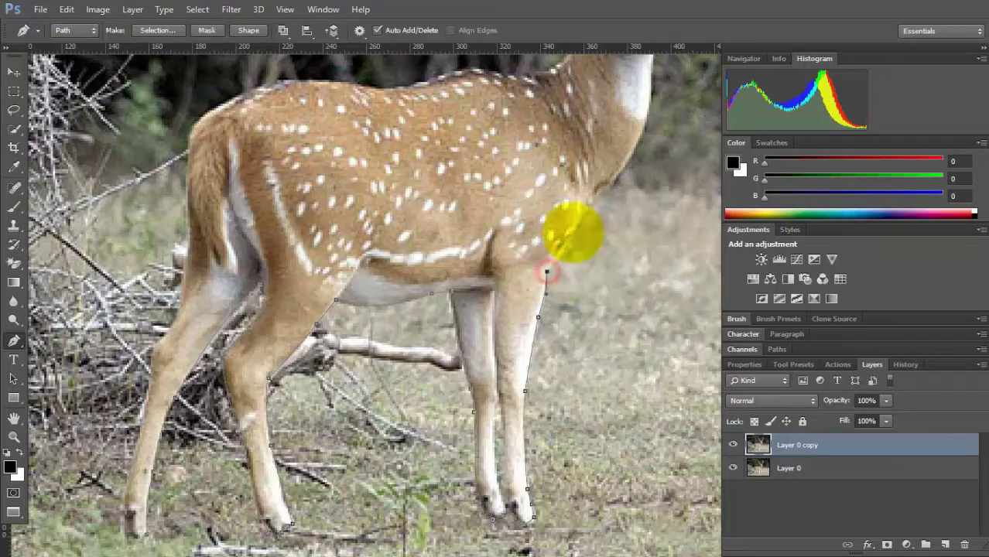
pyautogui.click(585, 215)
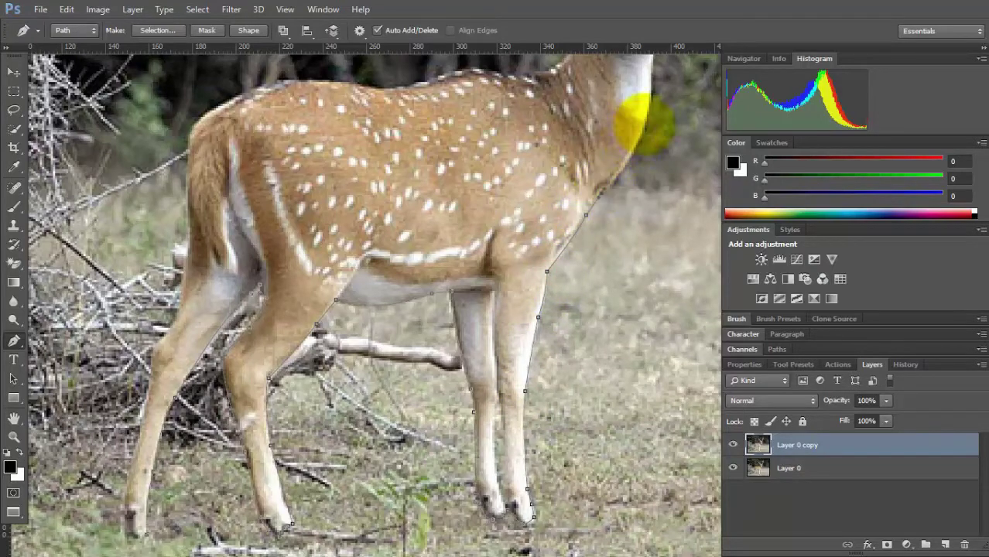
pyautogui.click(644, 122)
# - Continue the path along the throat and jaw to the antler edge and ear base
pyautogui.moveTo(490, 173)
pyautogui.mouseDown()
pyautogui.moveTo(413, 327)
pyautogui.moveTo(390, 402)
pyautogui.mouseUp()
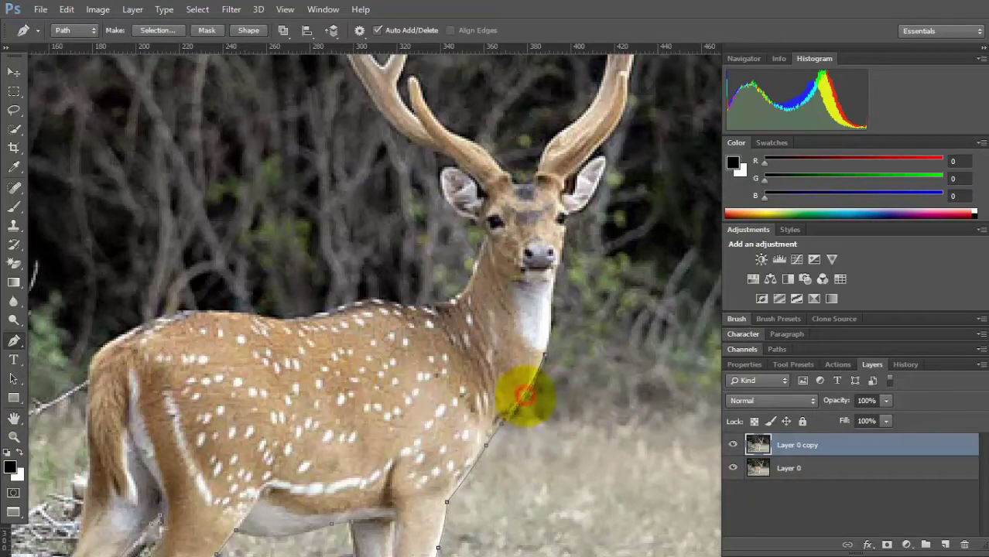
pyautogui.click(524, 394)
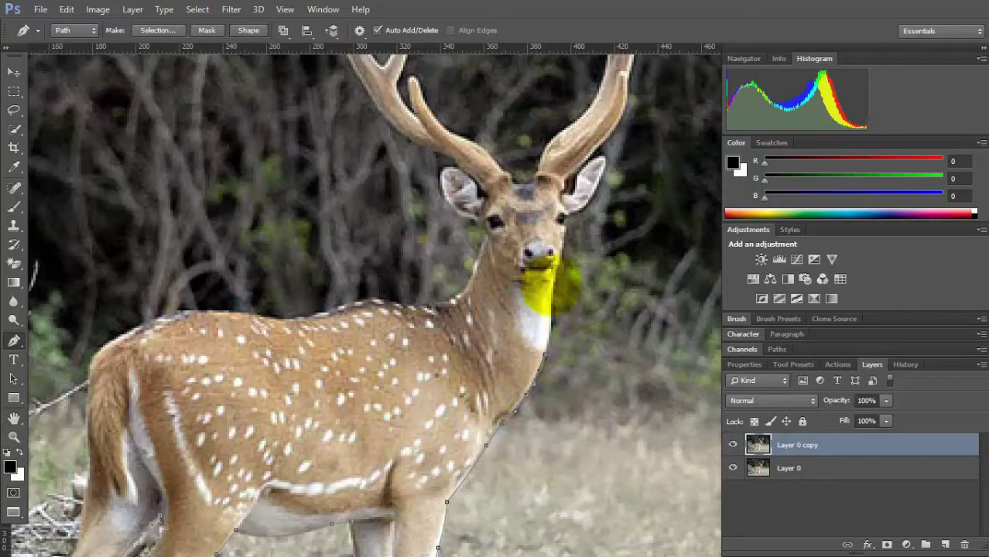
pyautogui.click(552, 288)
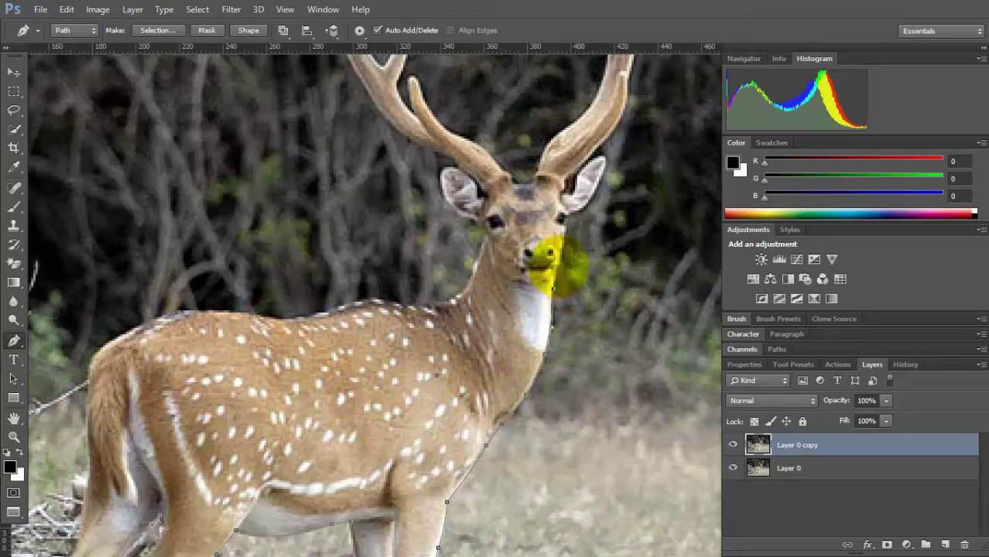
pyautogui.click(564, 227)
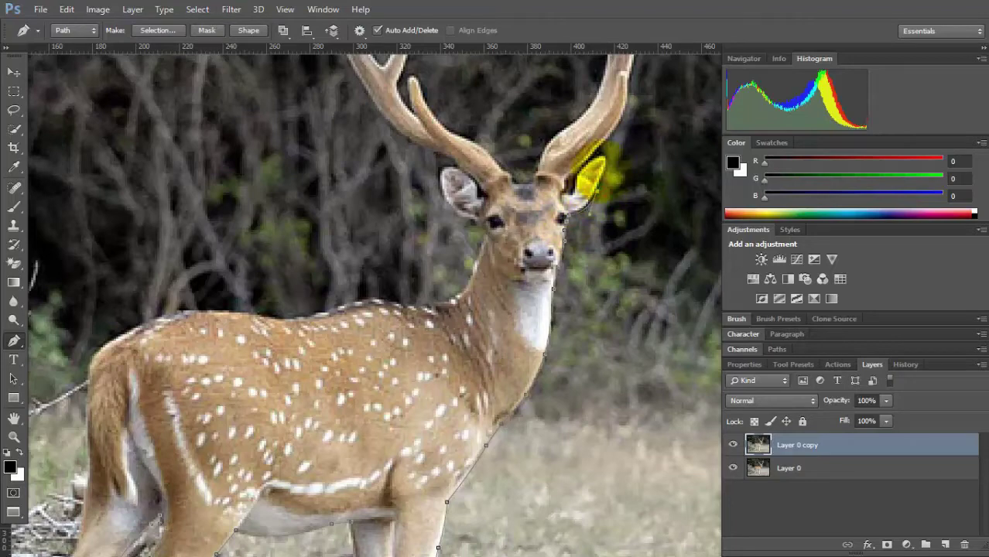
pyautogui.click(606, 158)
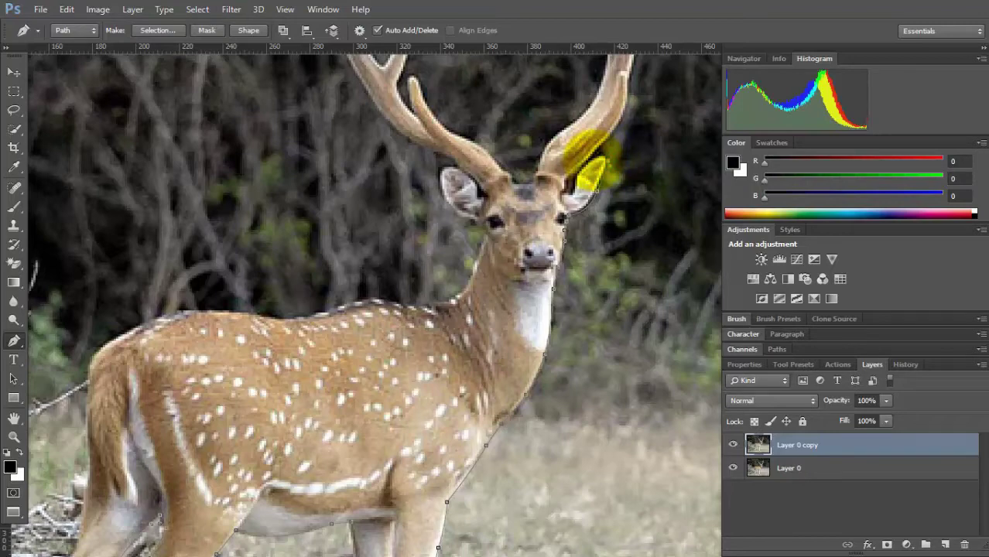
pyautogui.click(570, 185)
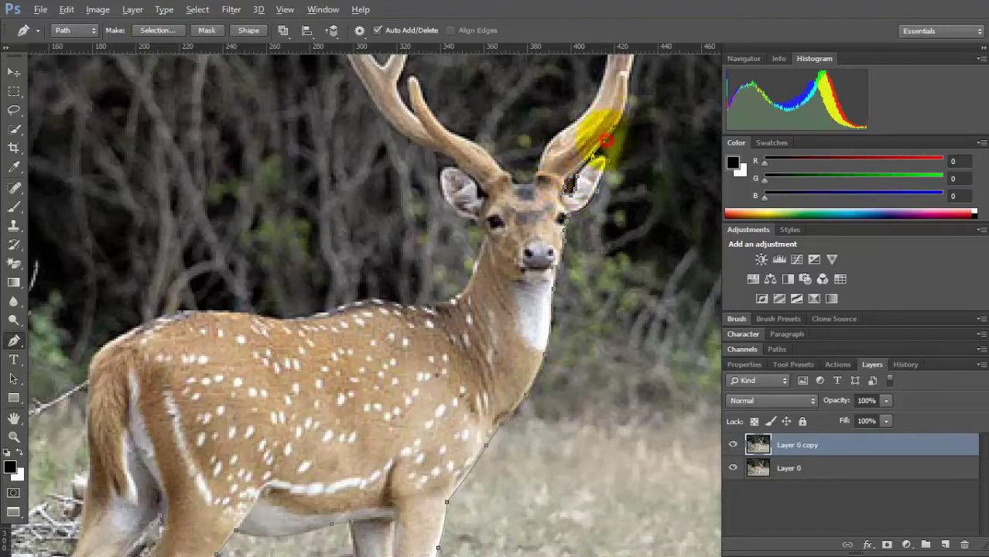
pyautogui.scroll(2, 625, 85)
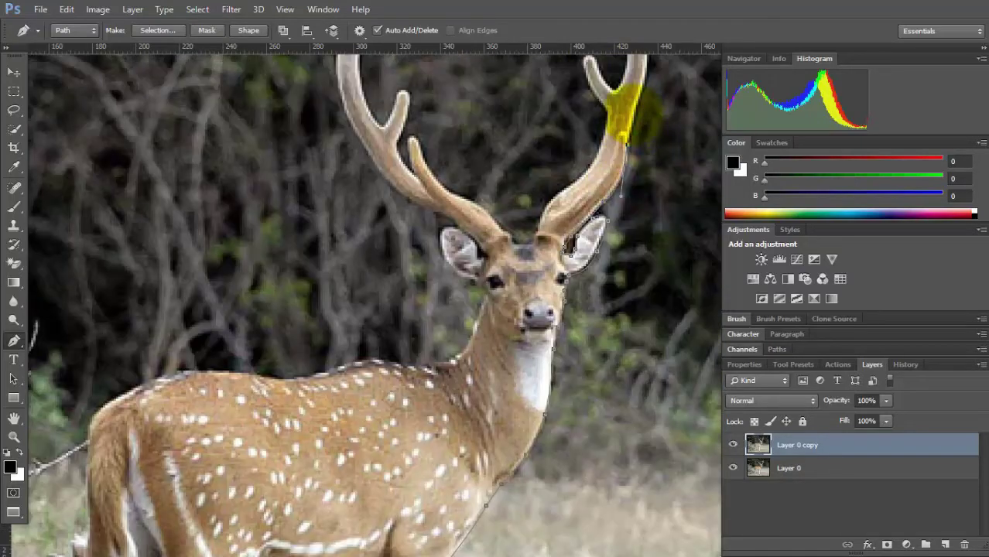
# - Pan up to the antlers and place anchors around the right antler's tip
pyautogui.click(972, 461)
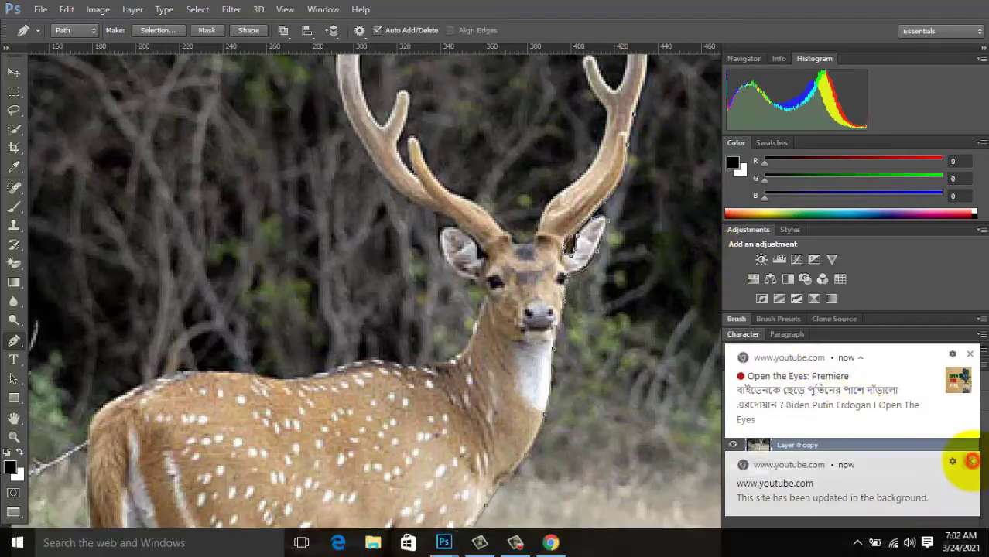
pyautogui.click(13, 418)
pyautogui.moveTo(333, 263)
pyautogui.mouseDown()
pyautogui.moveTo(284, 445)
pyautogui.moveTo(294, 469)
pyautogui.mouseUp()
pyautogui.press('p')
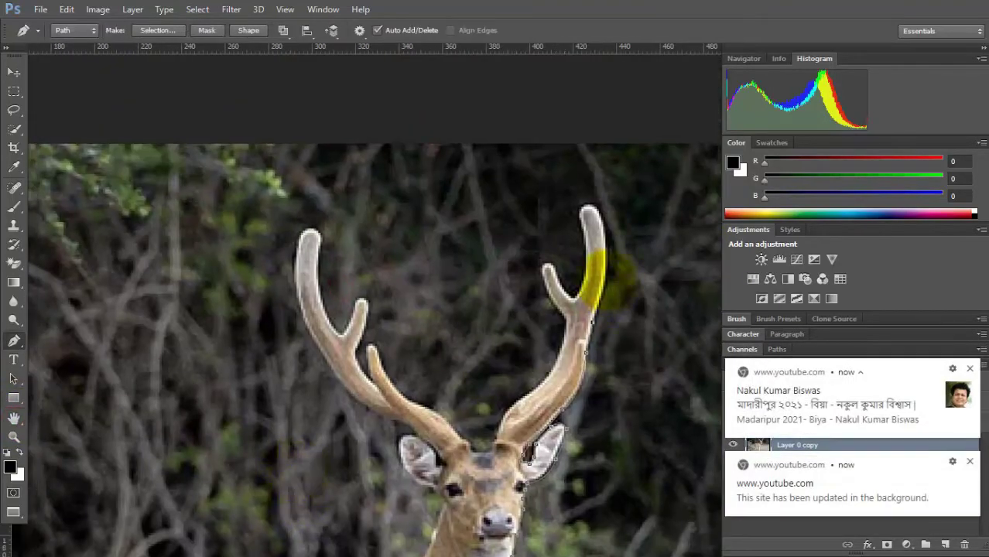
pyautogui.click(605, 269)
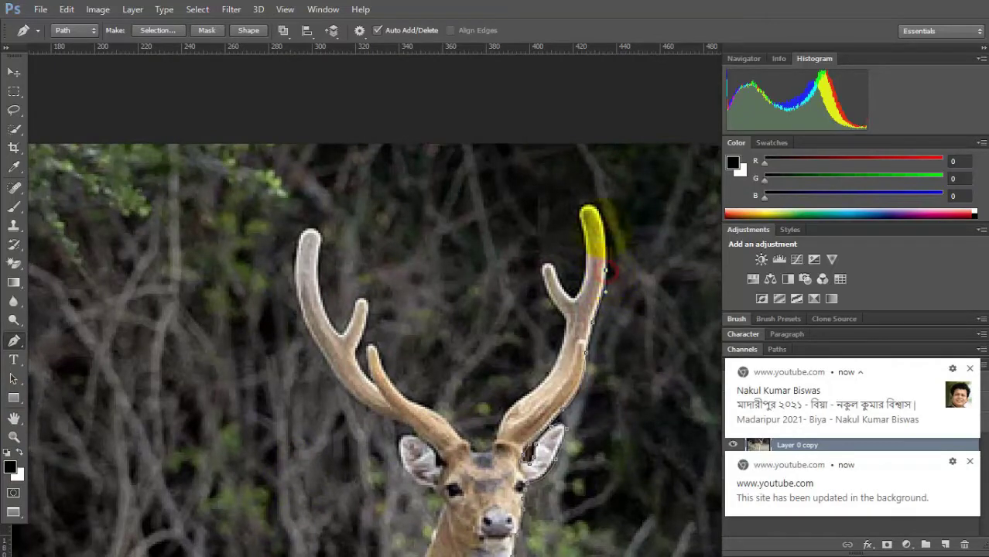
pyautogui.moveTo(587, 200)
pyautogui.mouseDown()
pyautogui.moveTo(606, 215)
pyautogui.moveTo(573, 194)
pyautogui.mouseUp()
pyautogui.click(585, 257)
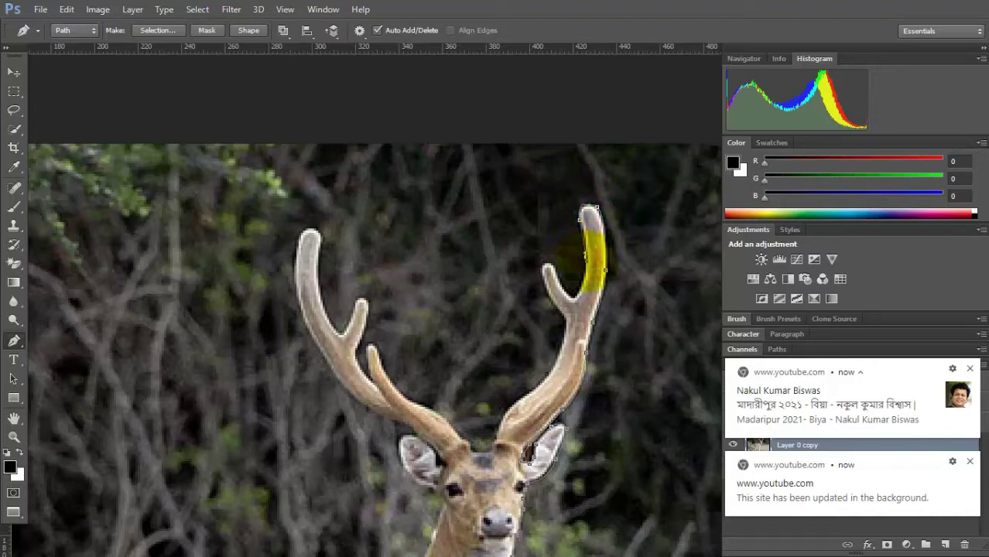
# - Add a sharp corner anchor at the right antler's inner tine and continue down its edge
pyautogui.click(969, 461)
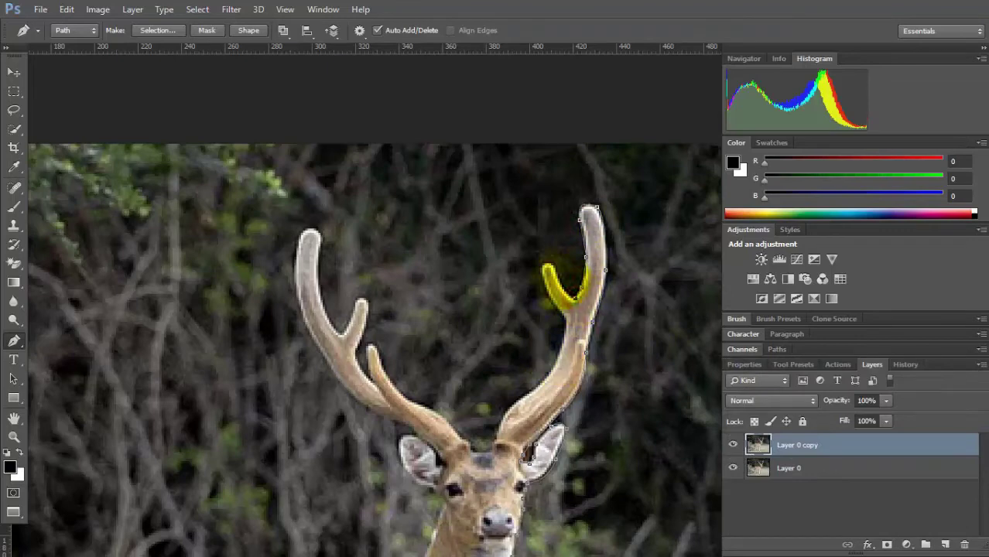
pyautogui.moveTo(549, 273); pyautogui.dragTo(541, 210)
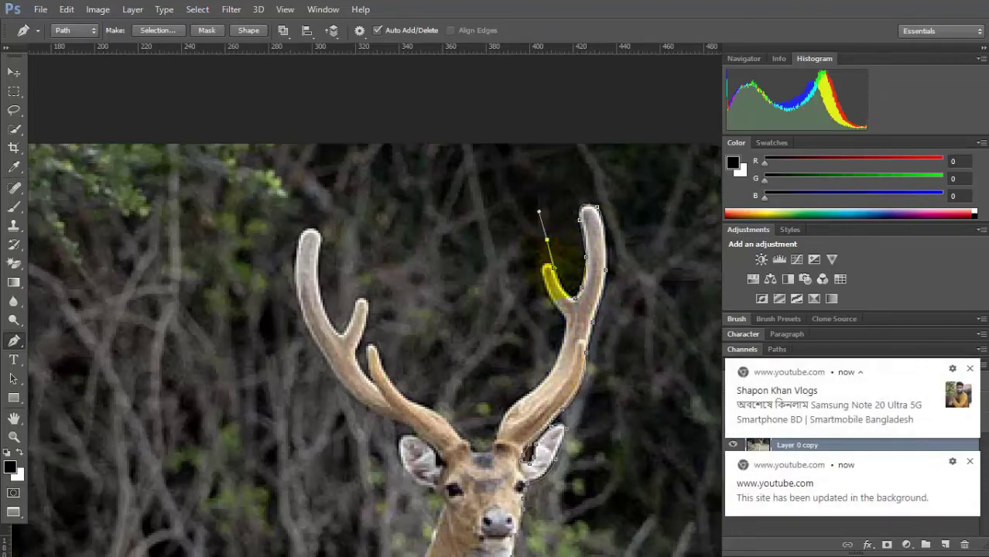
pyautogui.keyDown('alt'); pyautogui.click(554, 268); pyautogui.keyUp('alt')
pyautogui.click(545, 266)
pyautogui.moveTo(552, 270); pyautogui.dragTo(549, 273)
pyautogui.keyDown('alt'); pyautogui.click(553, 270); pyautogui.keyUp('alt')
pyautogui.click(968, 462)
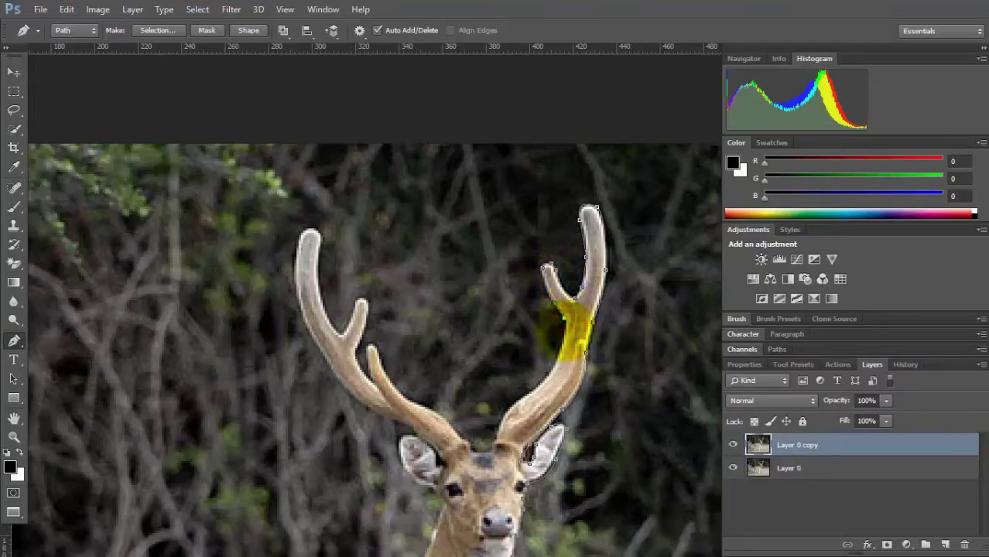
pyautogui.click(562, 335)
# - Carry the path down to the right antler's base and across the forehead to the left antler
pyautogui.click(551, 364)
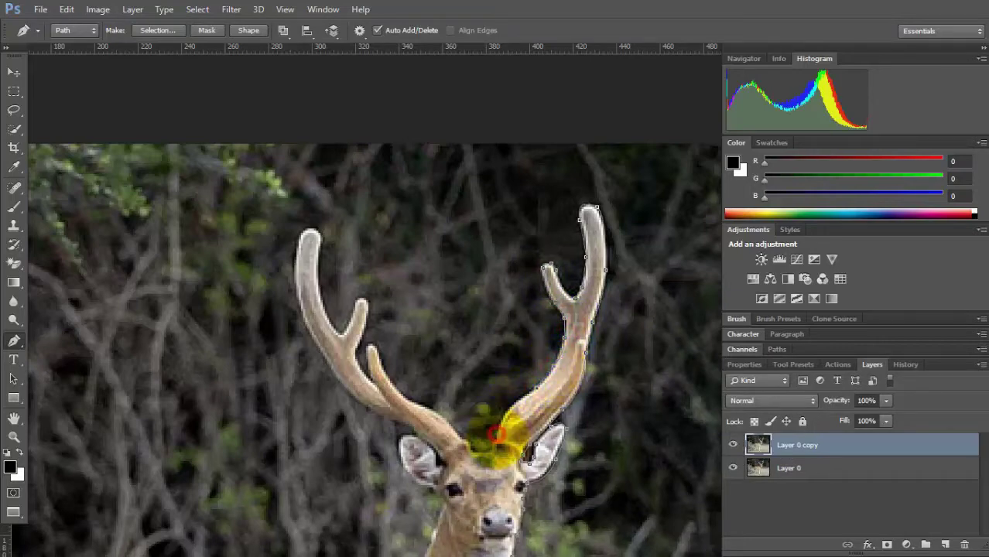
pyautogui.moveTo(499, 430); pyautogui.dragTo(488, 465)
pyautogui.keyDown('alt'); pyautogui.click(497, 435); pyautogui.keyUp('alt')
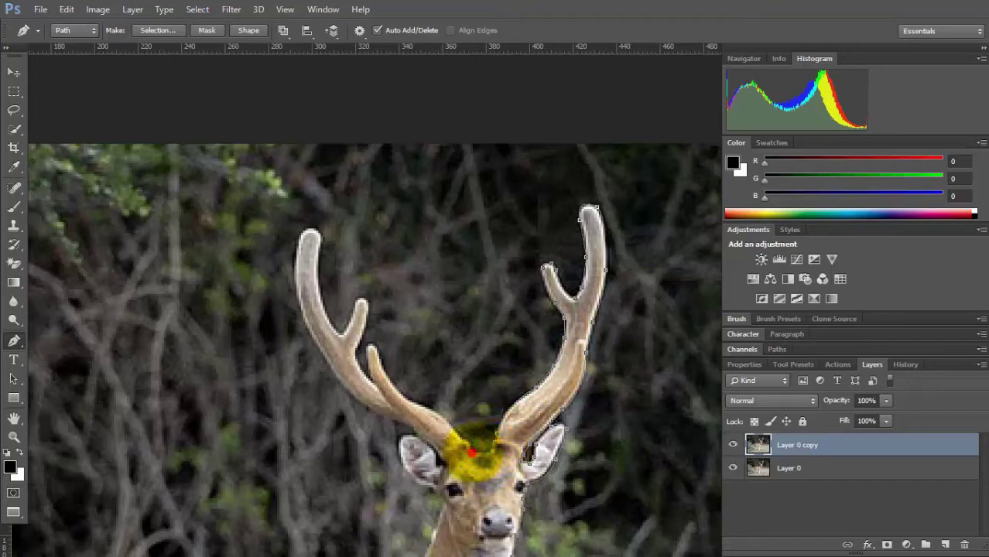
pyautogui.click(430, 410)
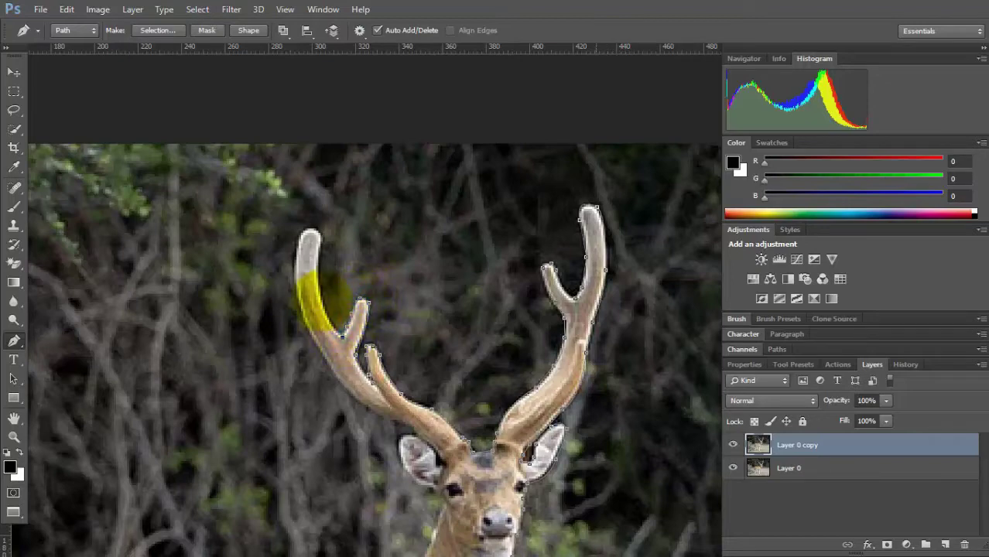
# - Trace the path up around the left antler's tip and fork back to its base
pyautogui.click(319, 270)
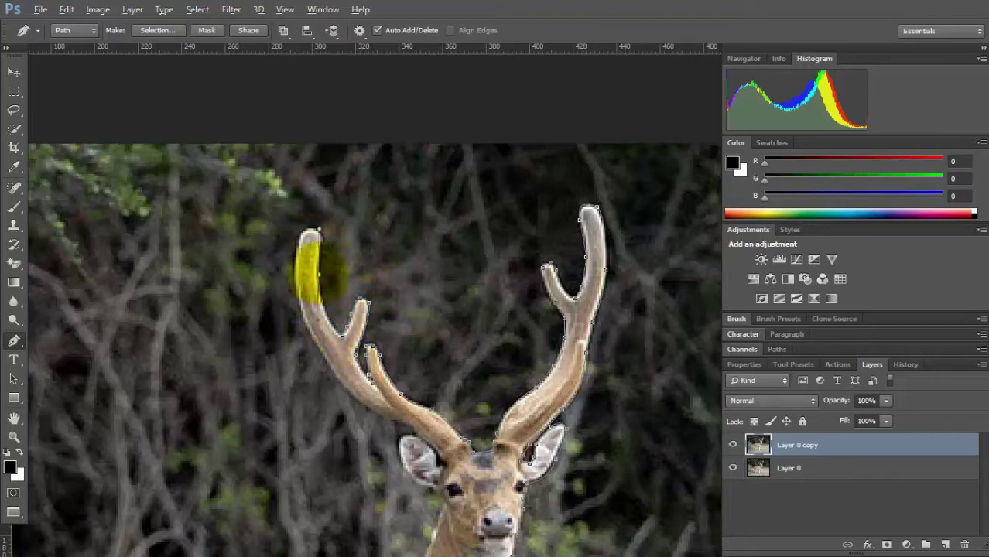
pyautogui.click(314, 229)
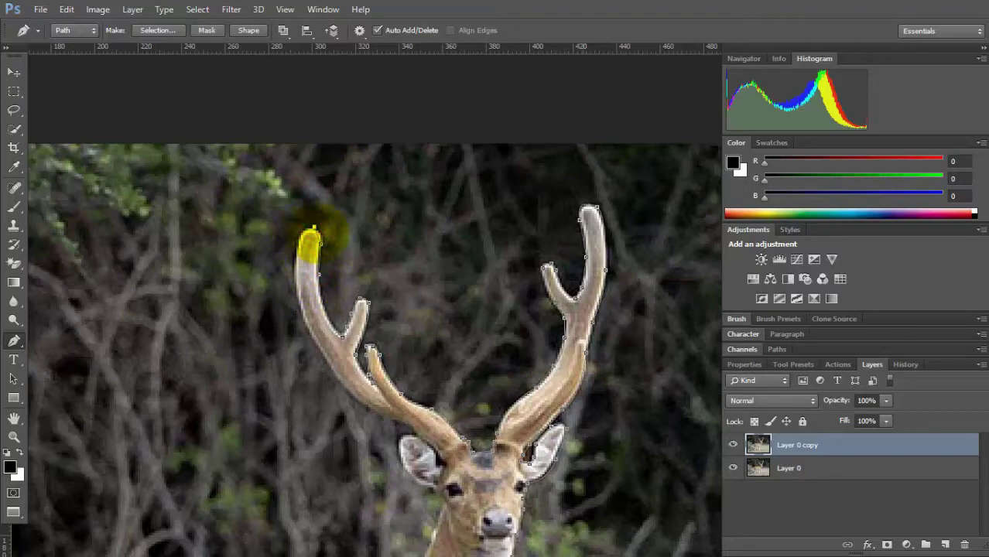
pyautogui.click(308, 232)
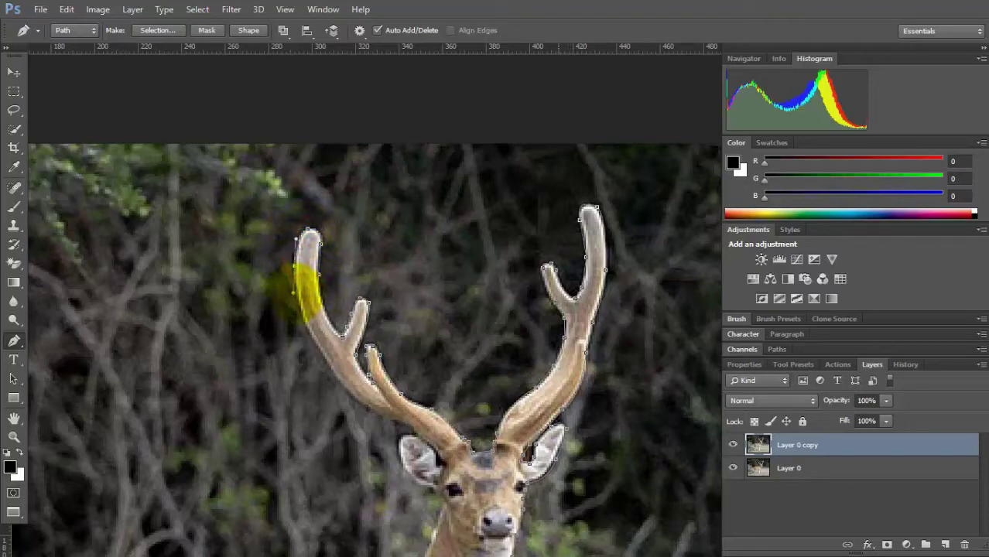
pyautogui.moveTo(325, 356); pyautogui.dragTo(354, 382)
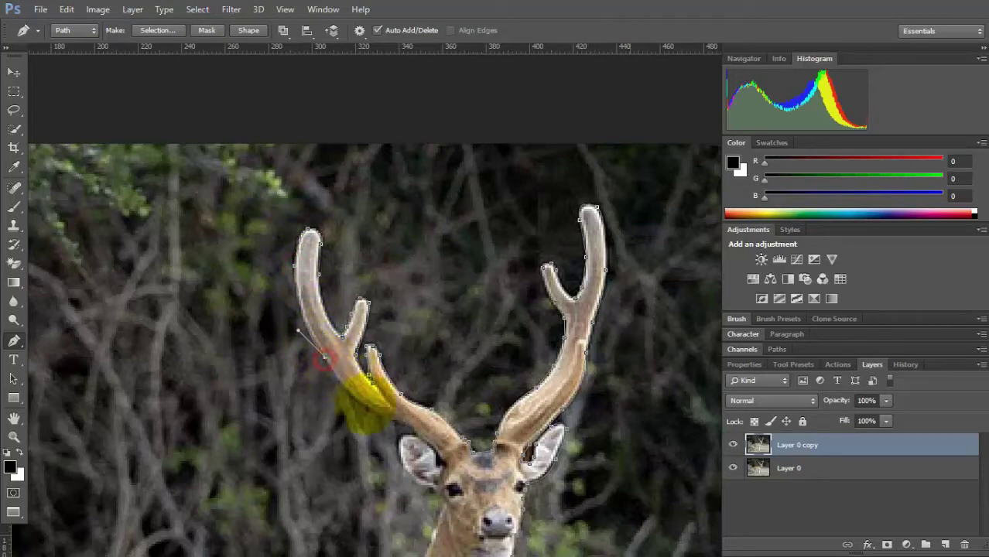
pyautogui.moveTo(379, 412); pyautogui.dragTo(410, 420)
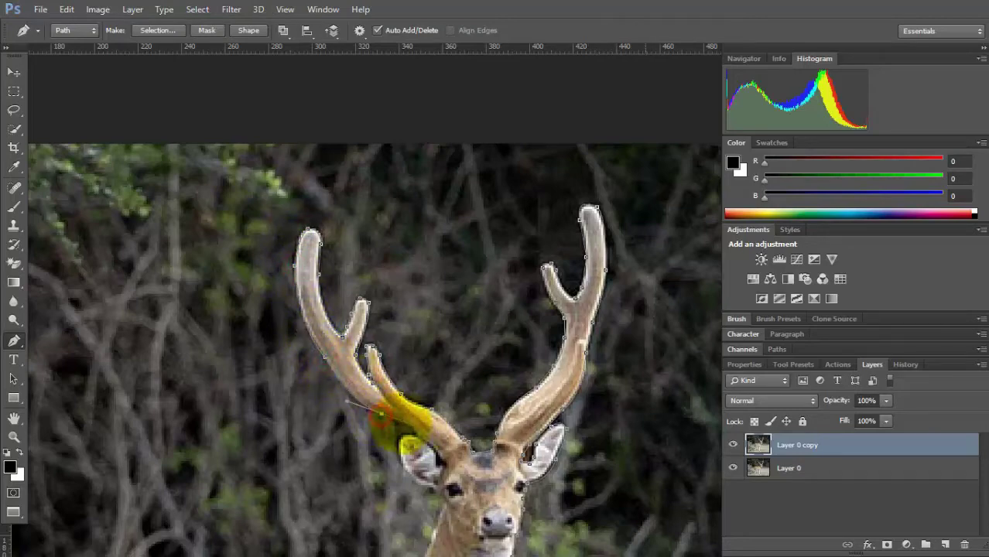
pyautogui.click(414, 443)
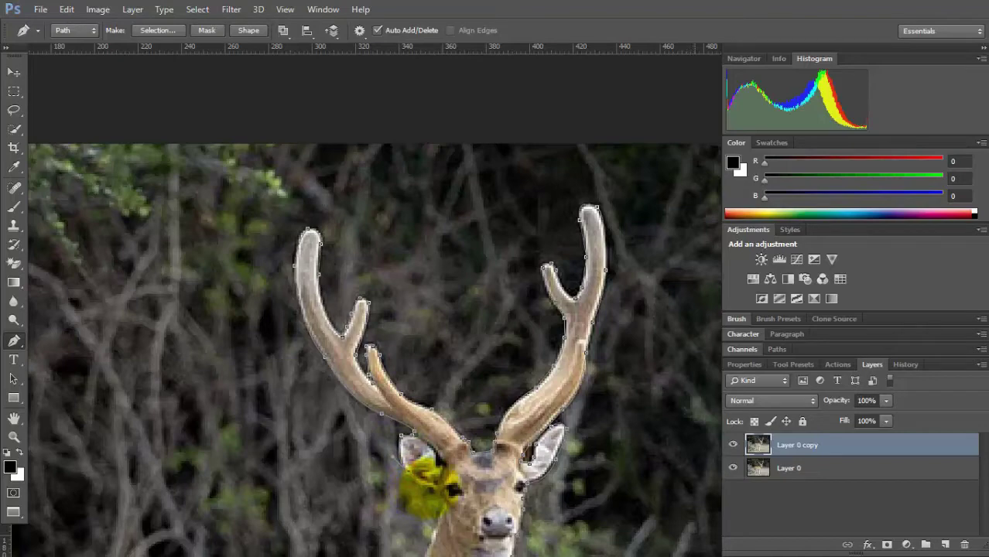
# - Pan to the body and trace the outline path along the deer's back toward the rump
pyautogui.press('space')
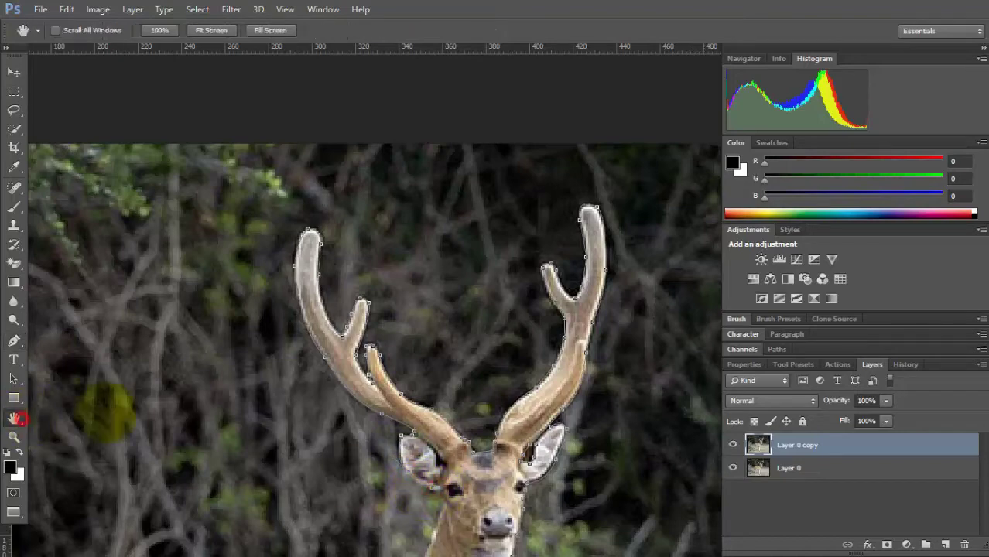
pyautogui.moveTo(103, 408); pyautogui.dragTo(308, 225)
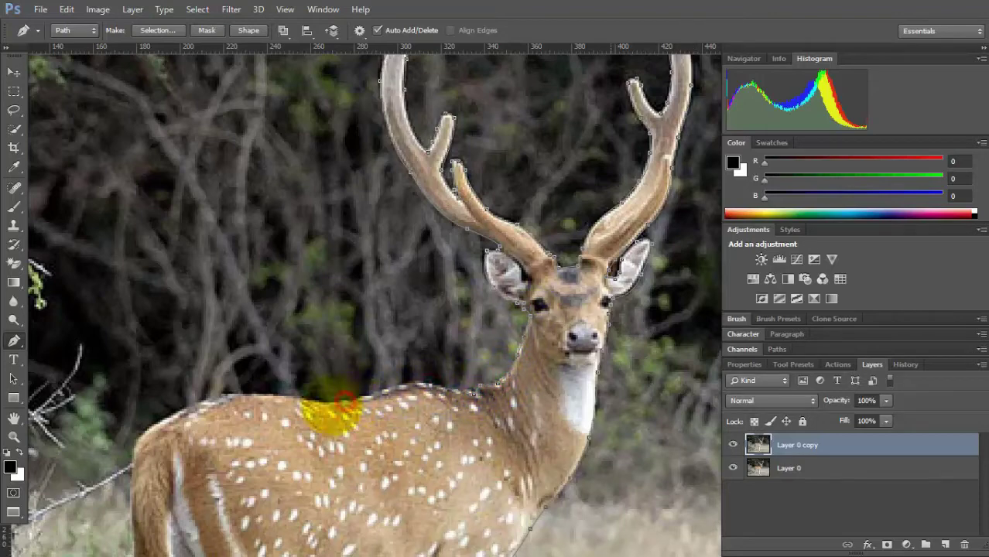
pyautogui.click(296, 416)
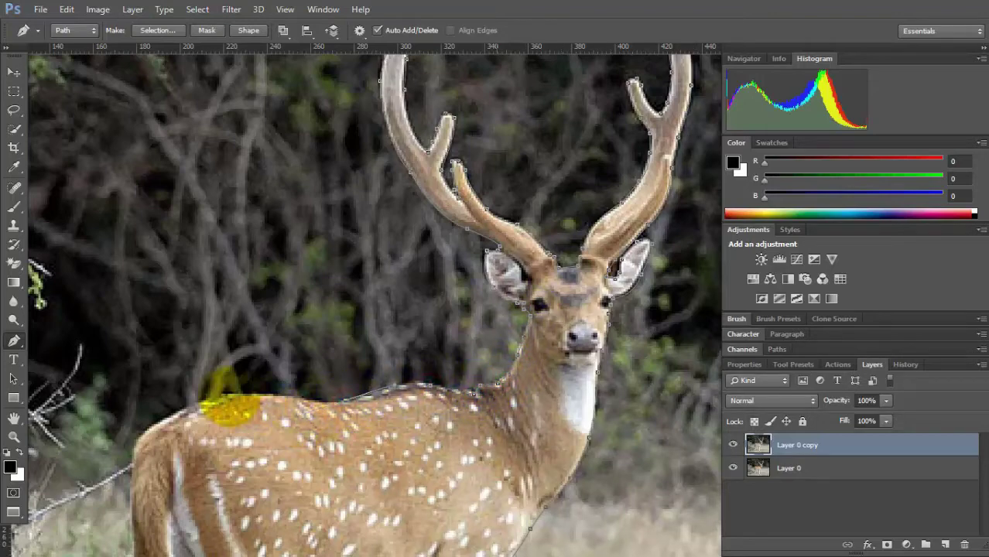
pyautogui.click(225, 393)
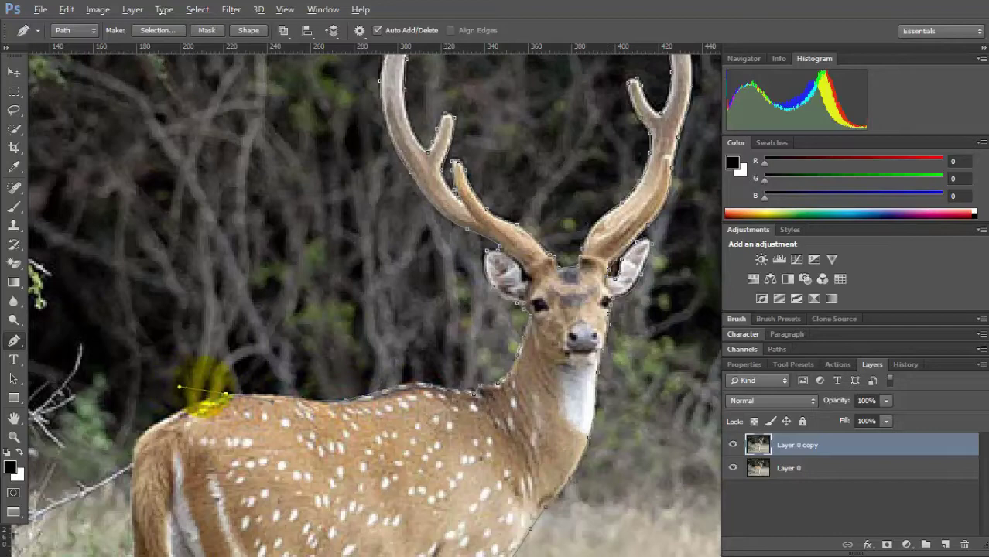
pyautogui.click(154, 435)
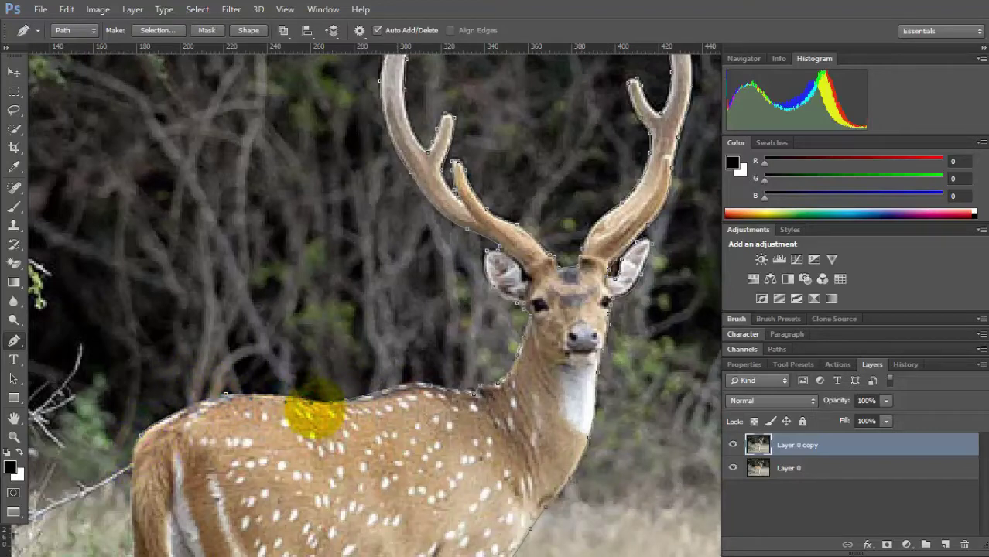
pyautogui.click(277, 400)
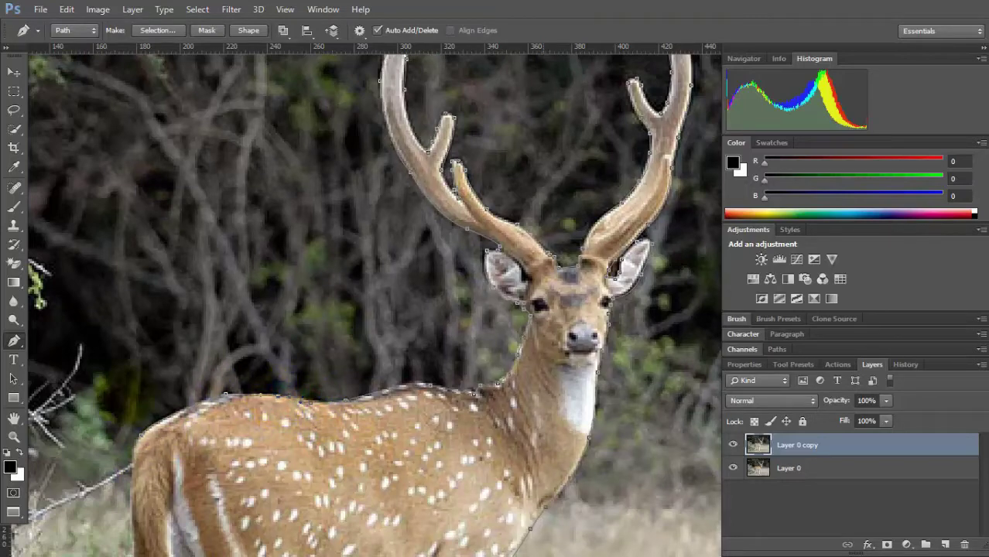
# - Continue the path down the hind leg toward the starting hoof
pyautogui.click(14, 417)
pyautogui.moveTo(53, 497); pyautogui.dragTo(196, 280)
pyautogui.press('p')
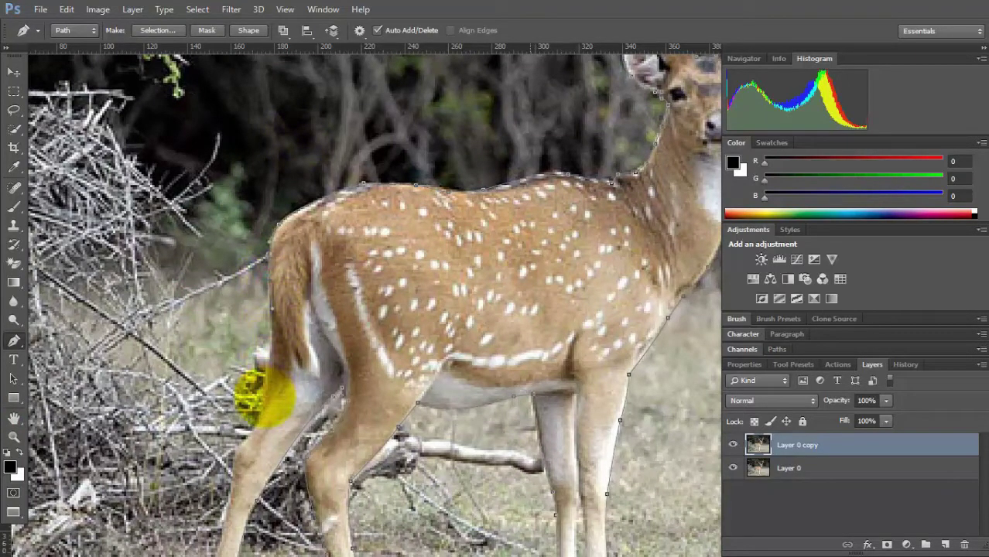
pyautogui.click(241, 446)
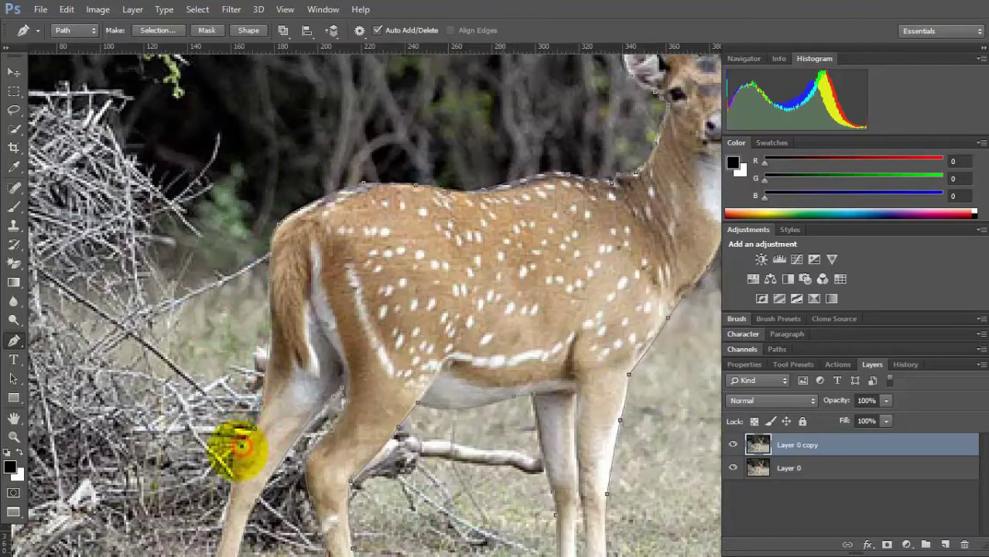
pyautogui.click(13, 418)
pyautogui.moveTo(139, 449); pyautogui.dragTo(201, 302)
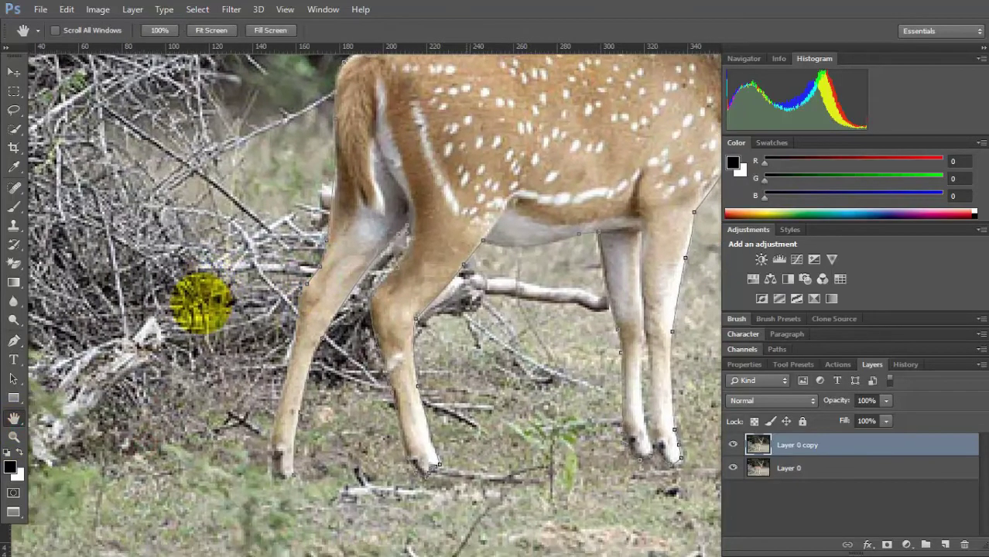
pyautogui.press('p')
pyautogui.click(294, 334)
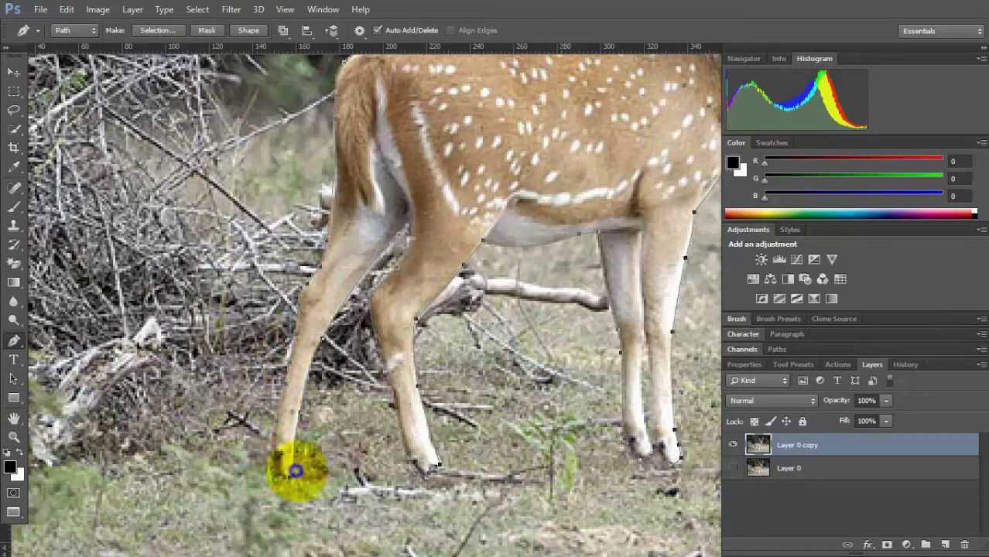
# - Turn the deer path into a selection, mask Layer 0 copy with it, and show Layer 0
pyautogui.rightClick(296, 470)
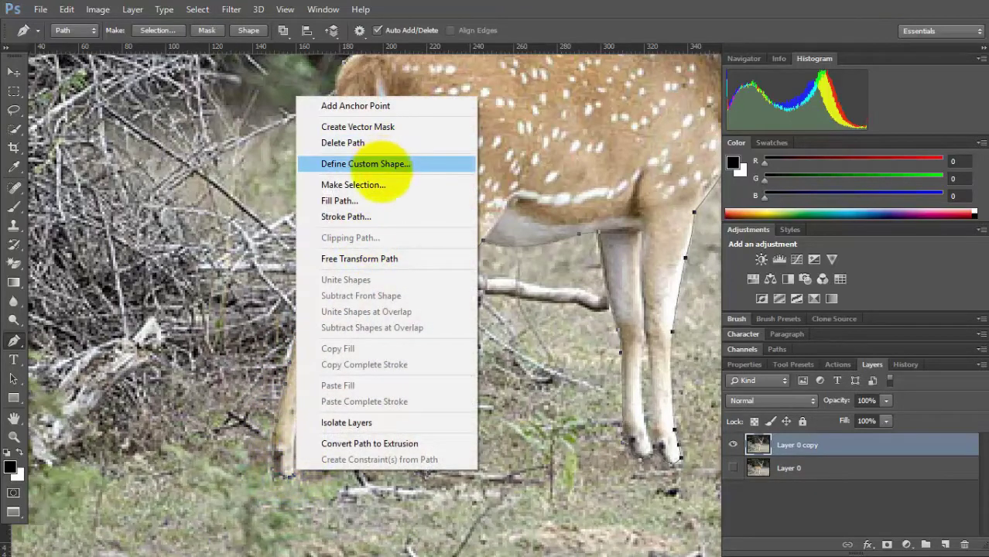
pyautogui.click(362, 185)
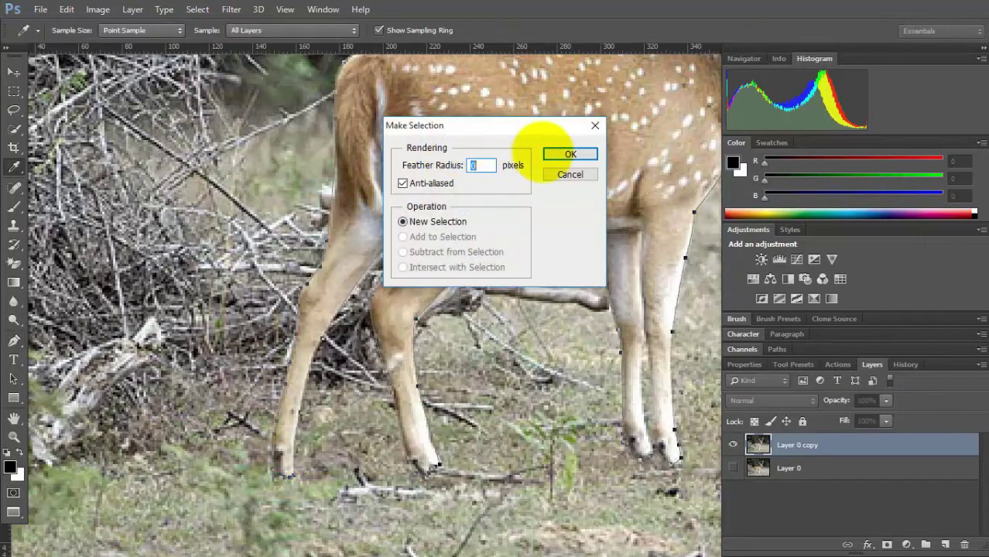
pyautogui.click(570, 154)
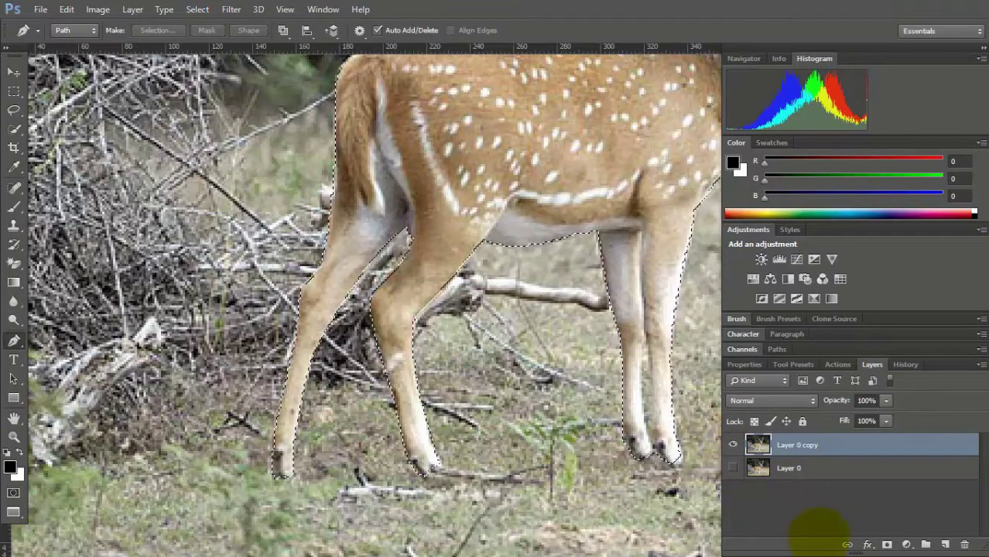
pyautogui.click(887, 545)
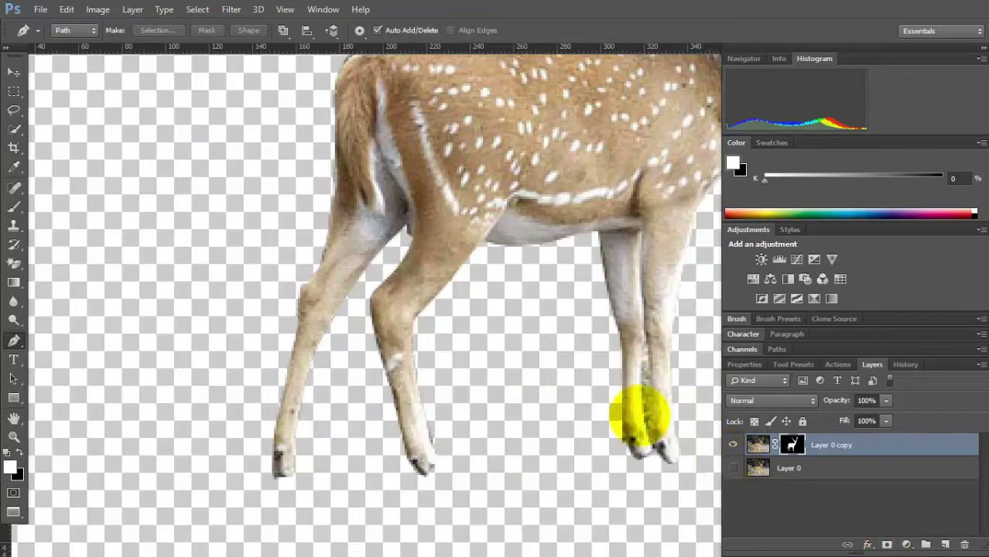
pyautogui.click(733, 468)
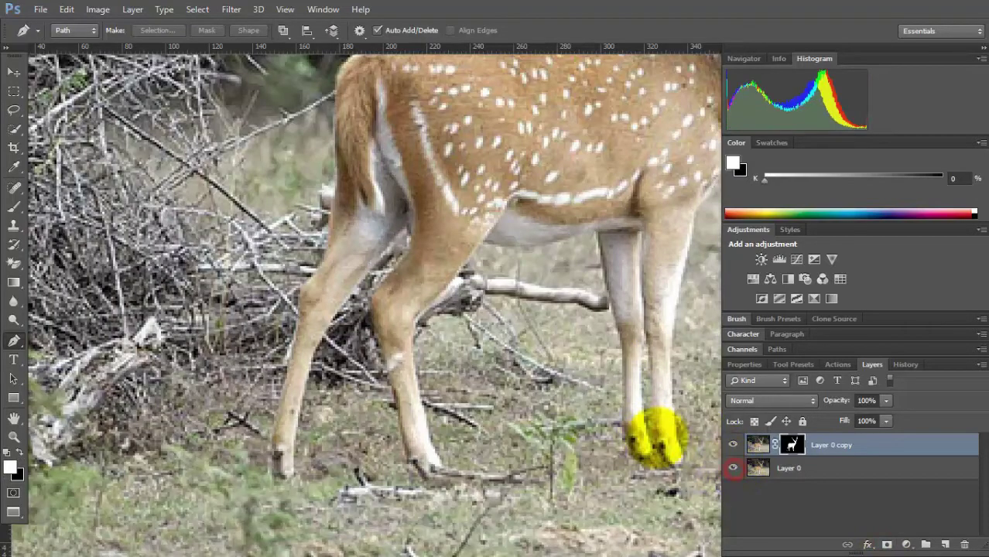
# - Trace the inner edge of the right hind leg and convert that path into a selection
pyautogui.click(652, 402)
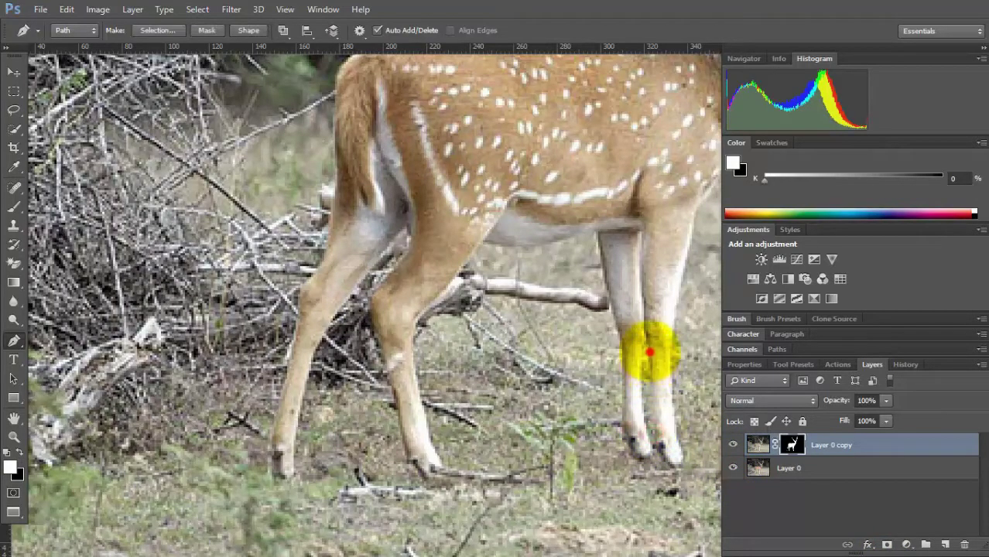
pyautogui.click(642, 331)
pyautogui.click(645, 314)
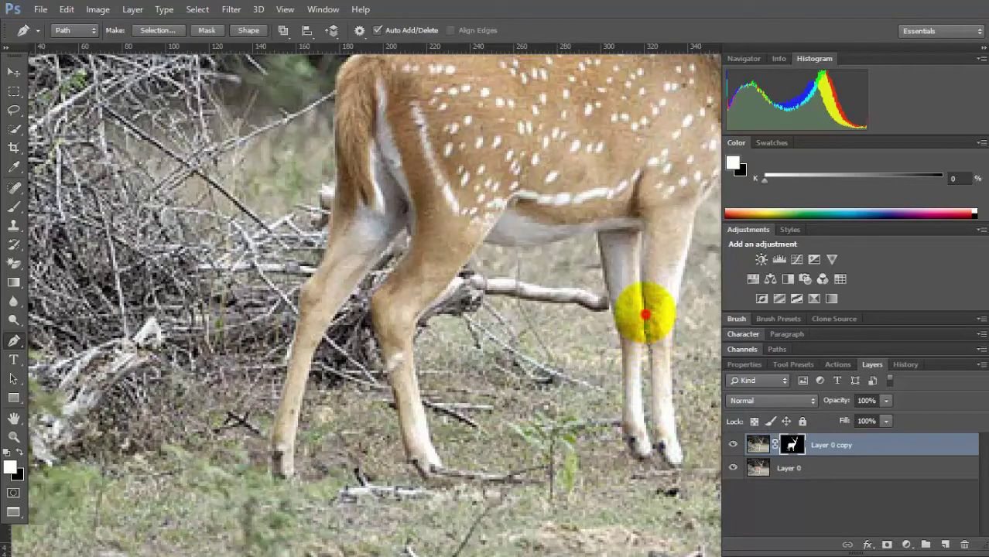
pyautogui.click(641, 296)
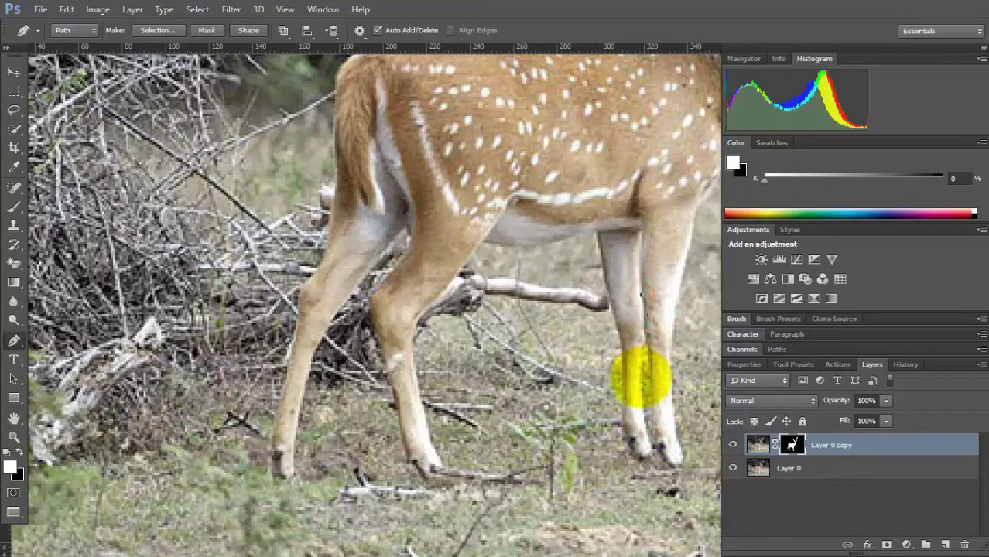
pyautogui.click(640, 378)
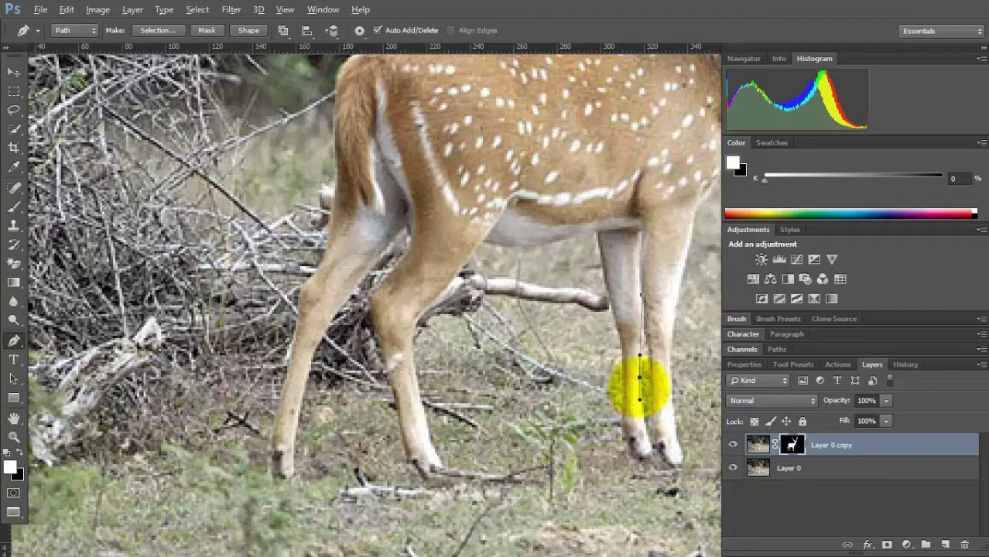
pyautogui.click(639, 378)
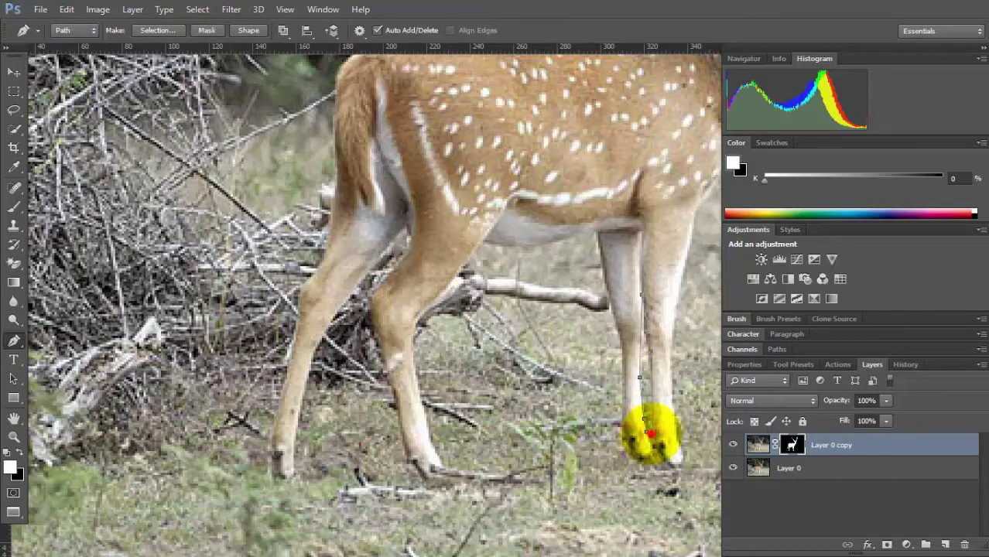
pyautogui.rightClick(651, 434)
pyautogui.click(708, 147)
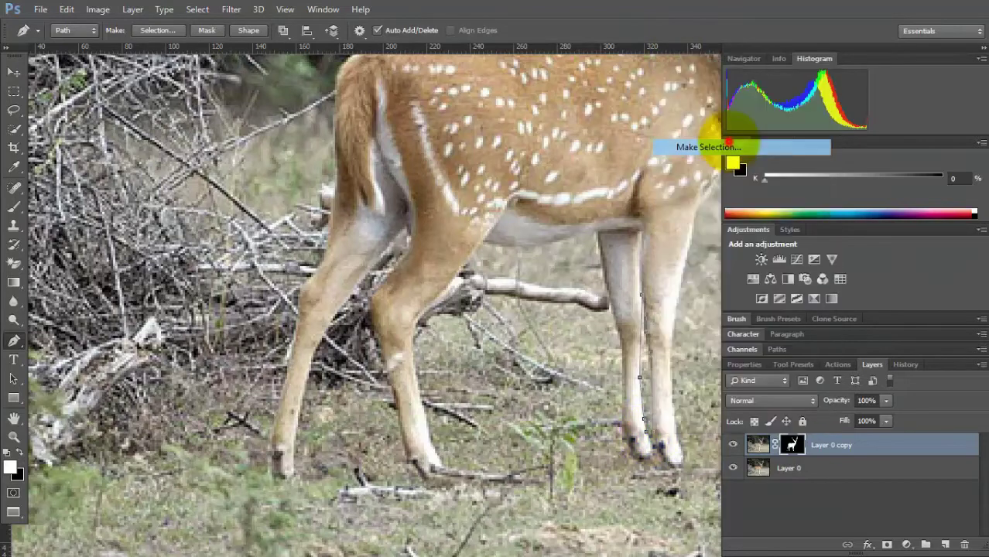
pyautogui.click(571, 152)
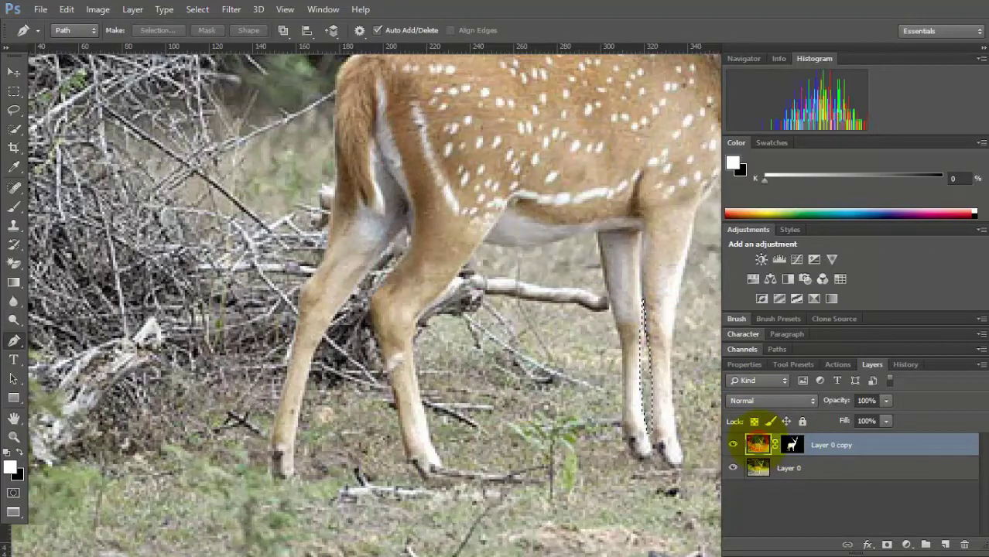
# - Target the copy layer's image, clear the leg selection, show Layer 0 again and zoom out
pyautogui.click(758, 444)
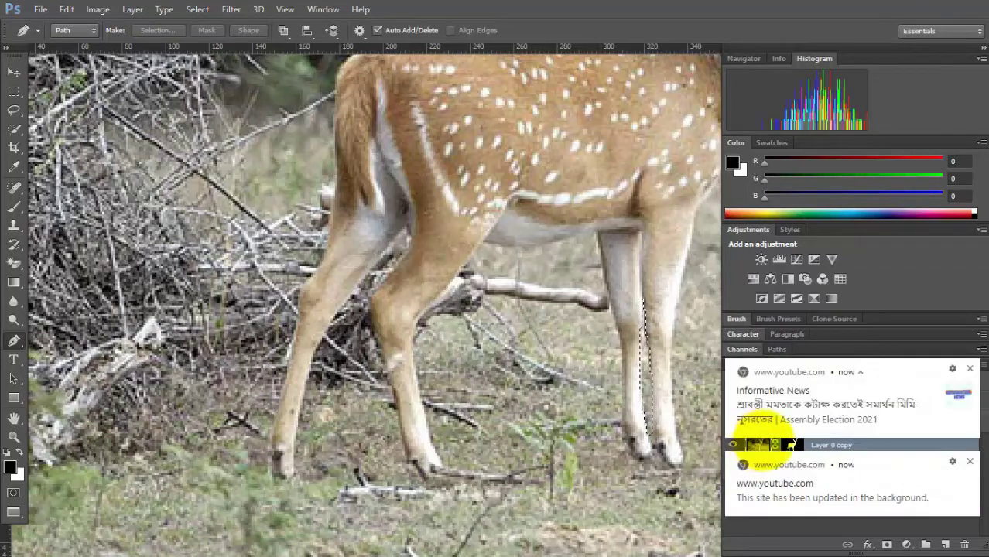
pyautogui.click(968, 461)
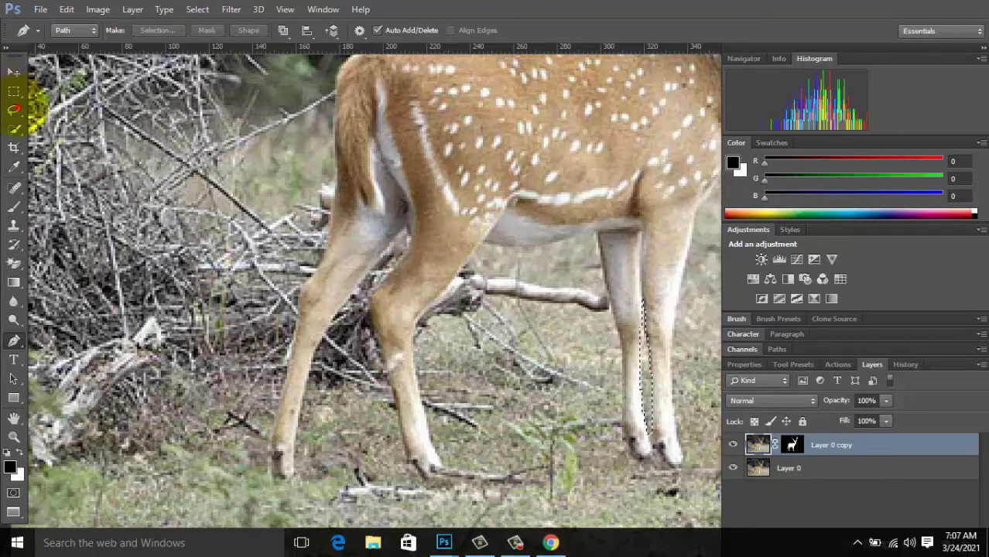
pyautogui.click(13, 109)
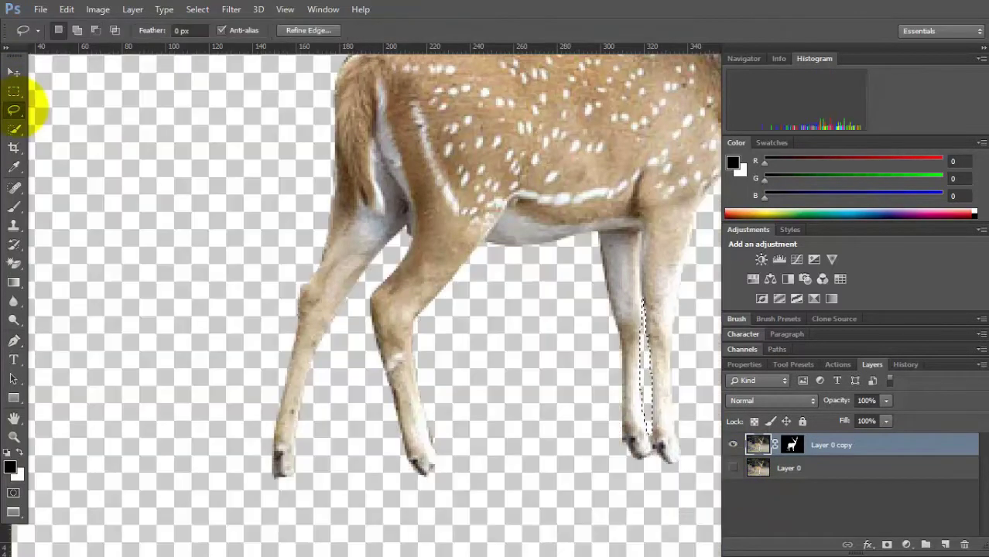
pyautogui.click(283, 166)
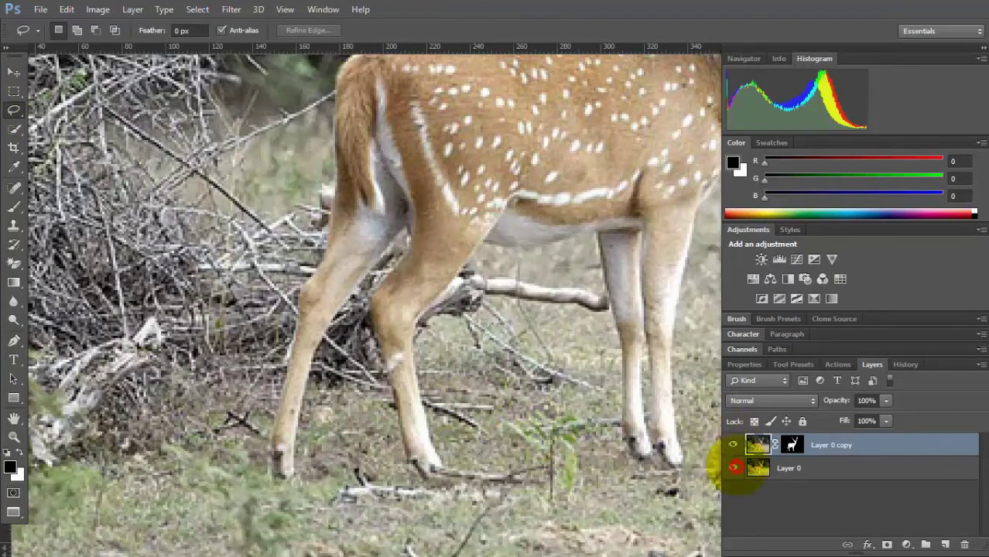
pyautogui.click(732, 467)
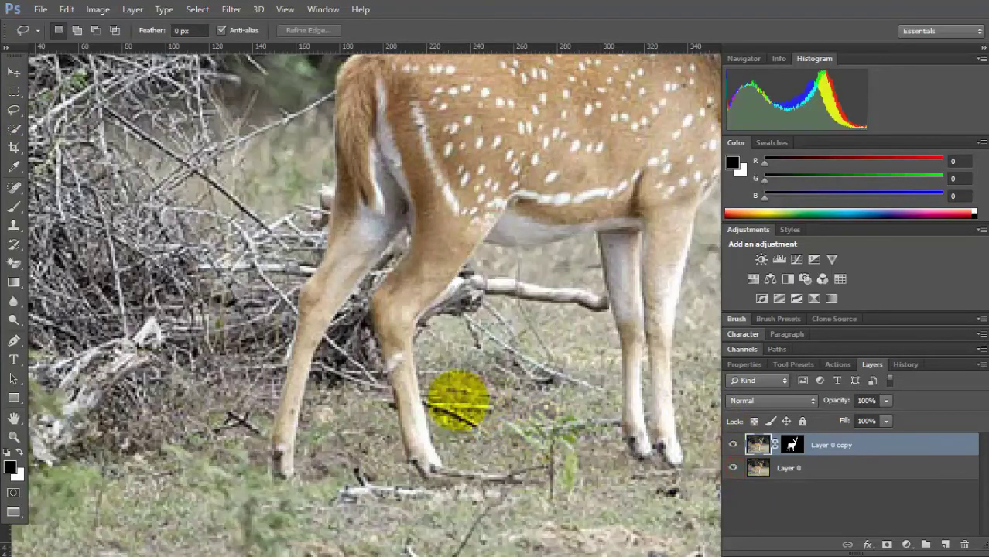
pyautogui.press('z')
pyautogui.keyDown('alt'); pyautogui.click(458, 400); pyautogui.keyUp('alt')
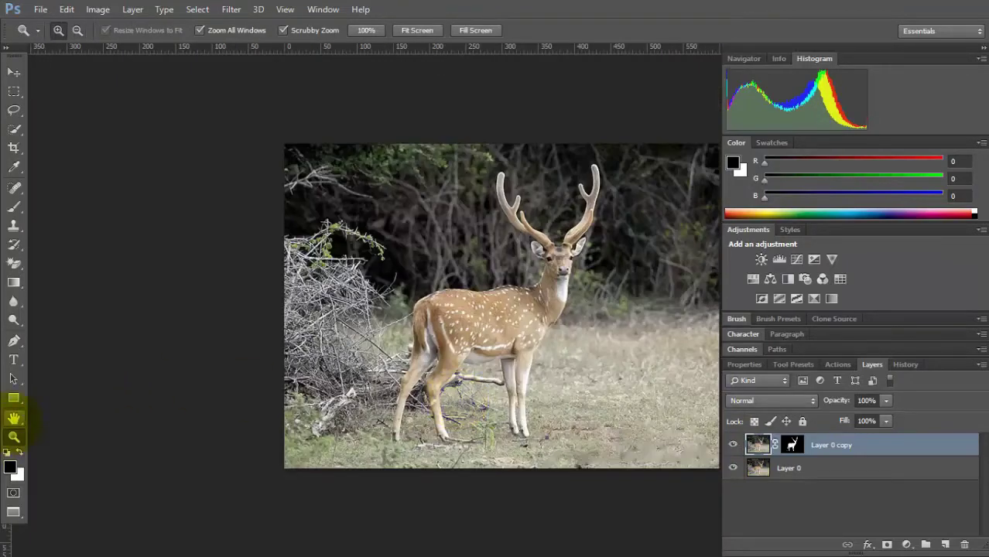
# - Hide Layer 0 so only the cut-out deer shows, and zoom in on the antlers
pyautogui.click(14, 418)
pyautogui.moveTo(455, 393); pyautogui.dragTo(404, 386)
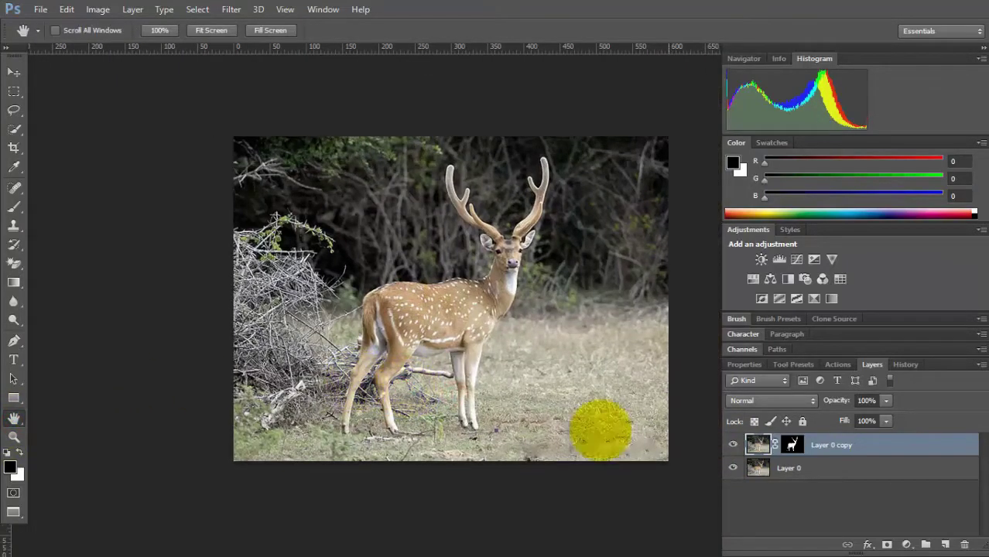
pyautogui.click(732, 467)
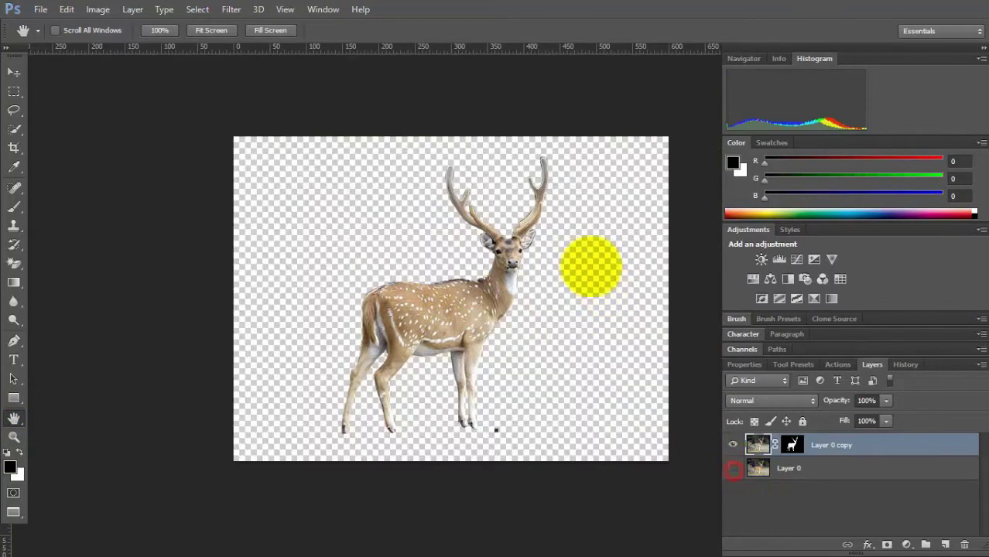
pyautogui.press('l')
pyautogui.press('z')
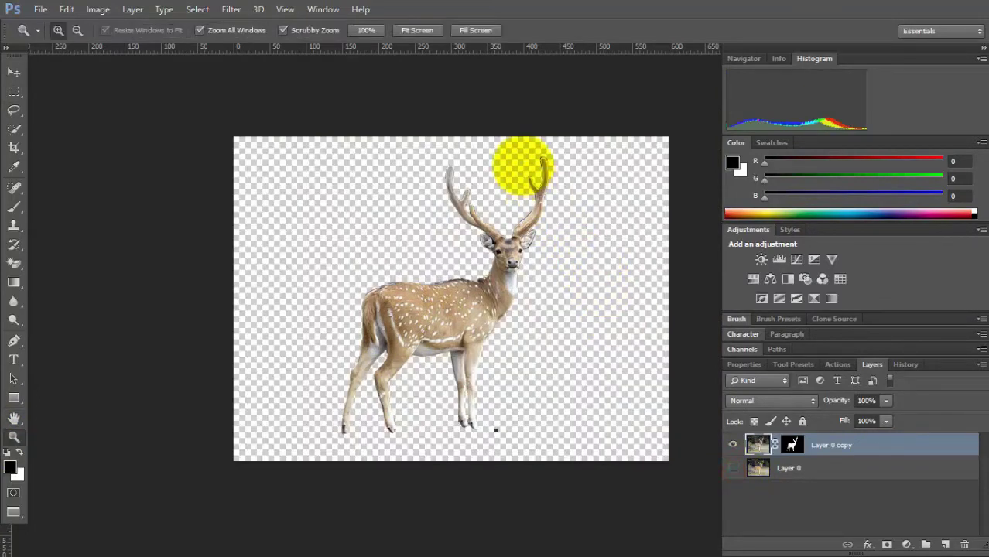
pyautogui.click(522, 164)
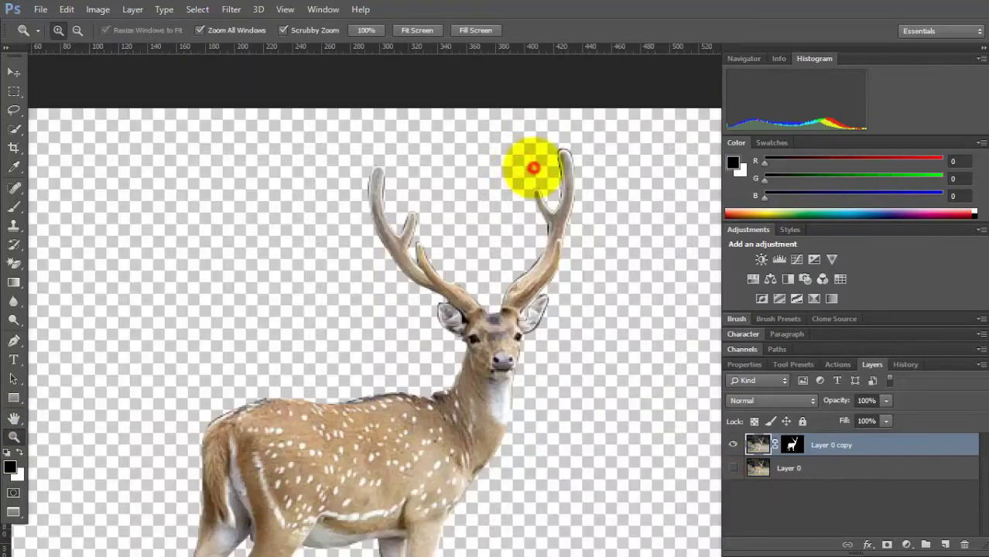
pyautogui.click(534, 167)
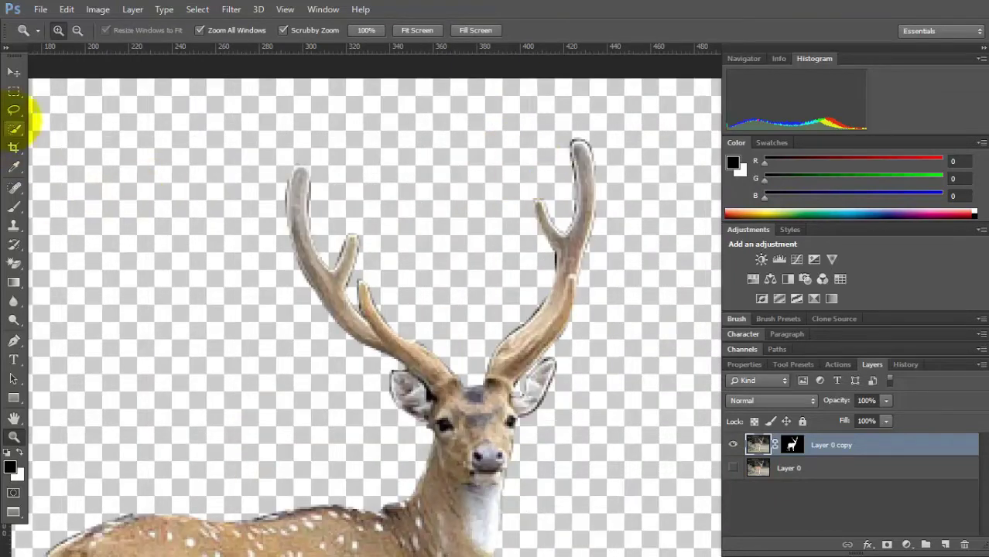
pyautogui.click(14, 110)
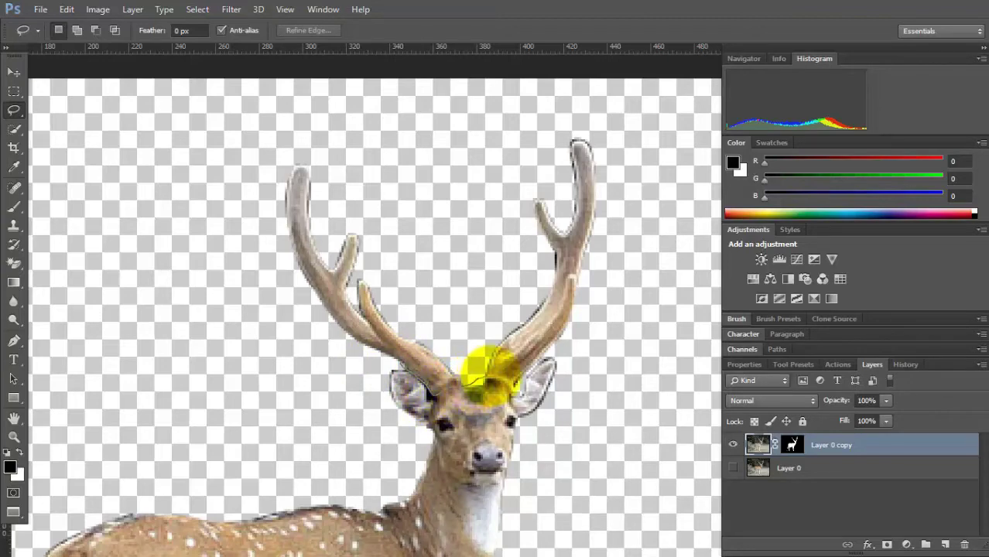
# - Lasso around both antlers and remove them from the deer layer with Edit > Cut
pyautogui.moveTo(488, 374)
pyautogui.mouseDown()
pyautogui.moveTo(528, 375)
pyautogui.moveTo(601, 122)
pyautogui.moveTo(365, 365)
pyautogui.moveTo(396, 364)
pyautogui.moveTo(398, 377)
pyautogui.mouseUp()
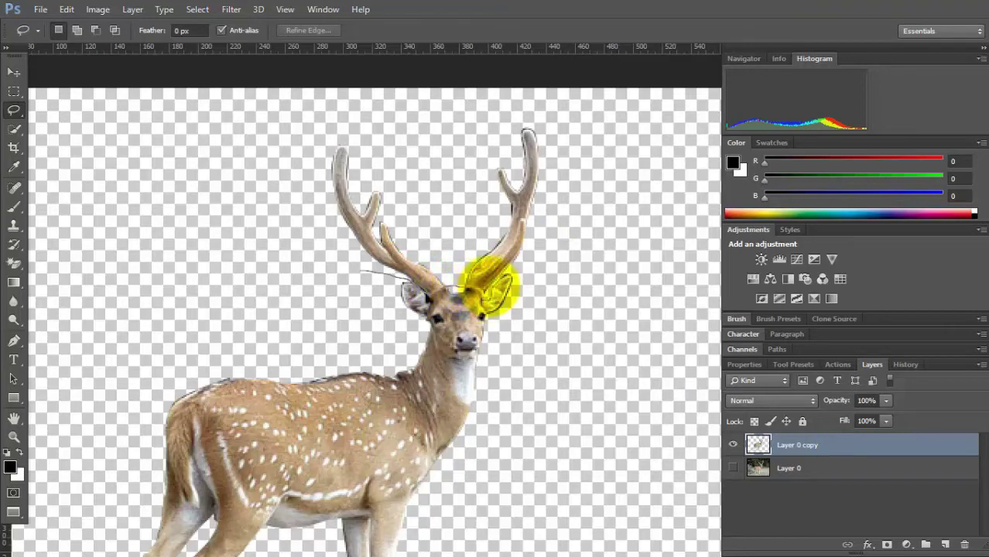
pyautogui.moveTo(494, 285); pyautogui.dragTo(572, 139)
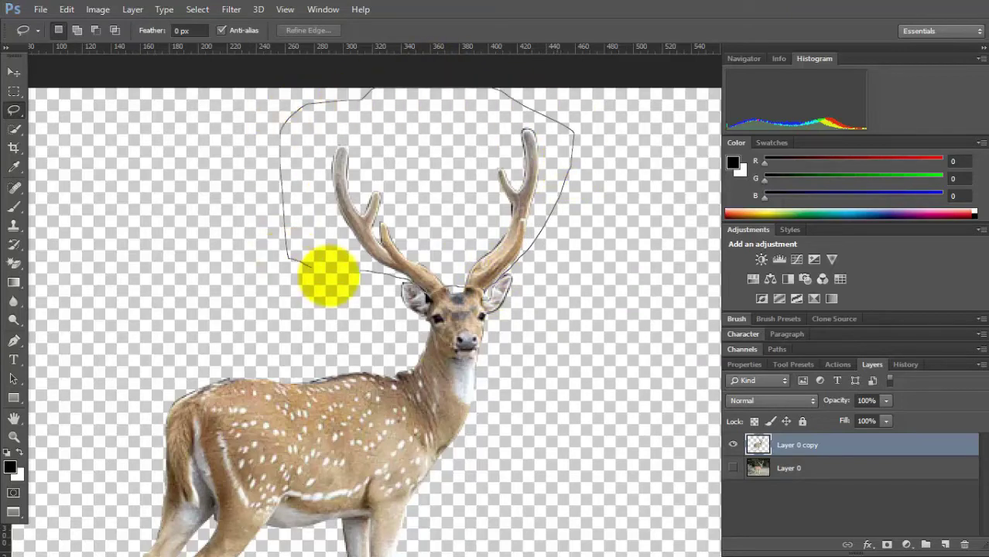
pyautogui.moveTo(574, 136); pyautogui.dragTo(286, 247)
pyautogui.click(66, 9)
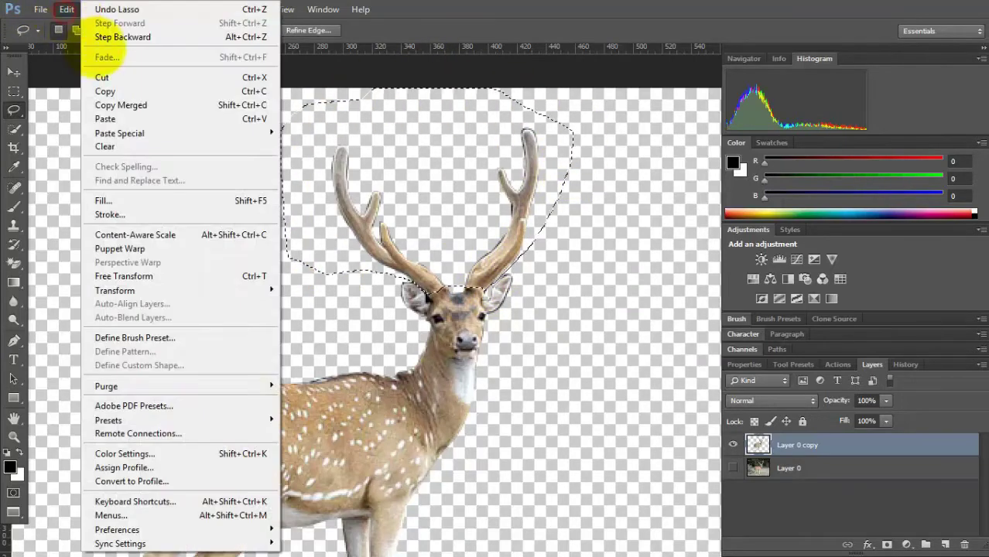
pyautogui.click(115, 77)
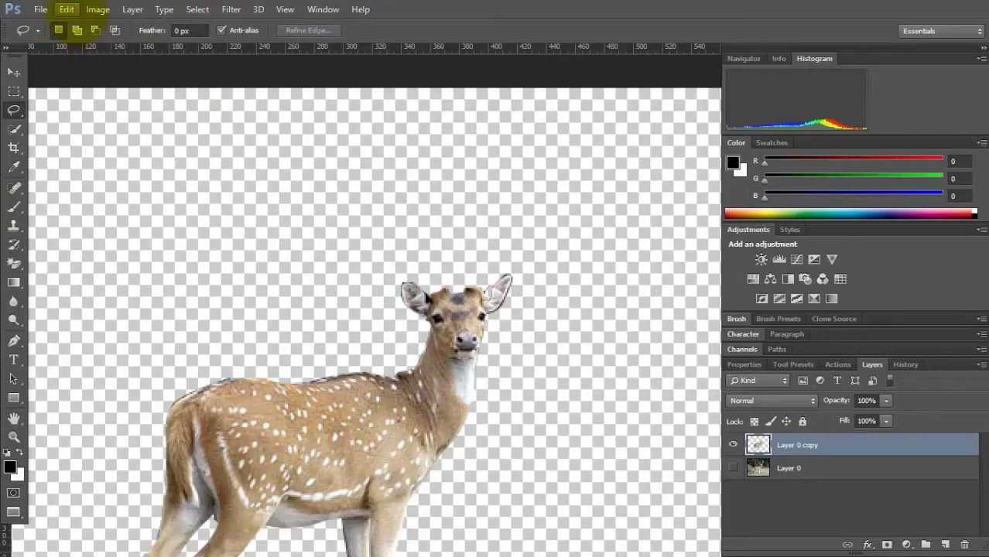
pyautogui.click(67, 9)
pyautogui.click(331, 132)
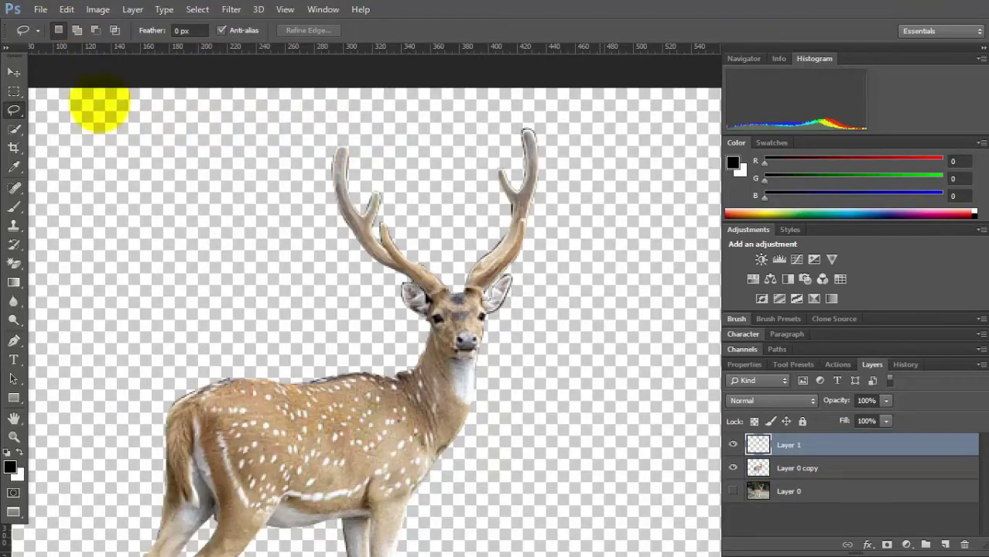
pyautogui.click(13, 72)
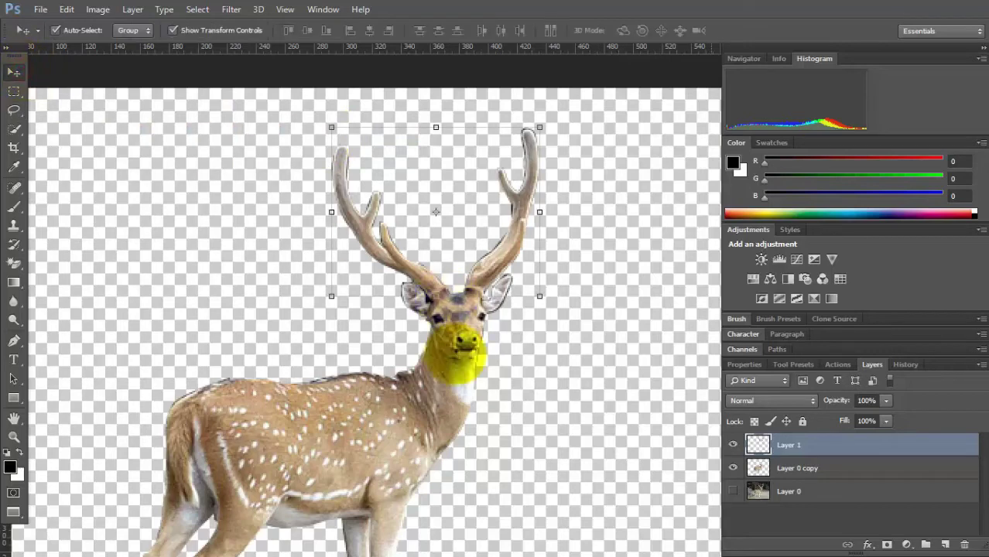
pyautogui.press('z')
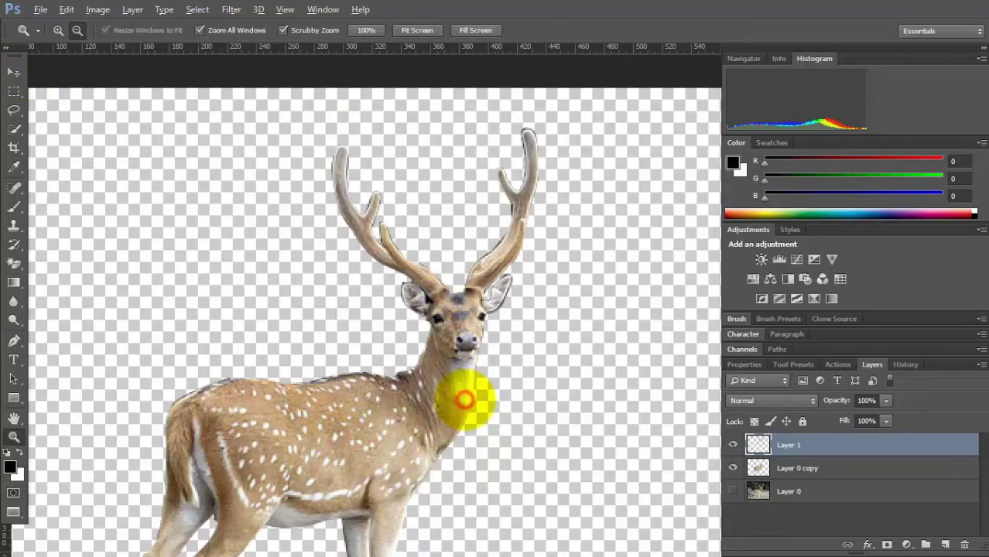
pyautogui.keyDown('alt'); pyautogui.click(464, 399); pyautogui.keyUp('alt')
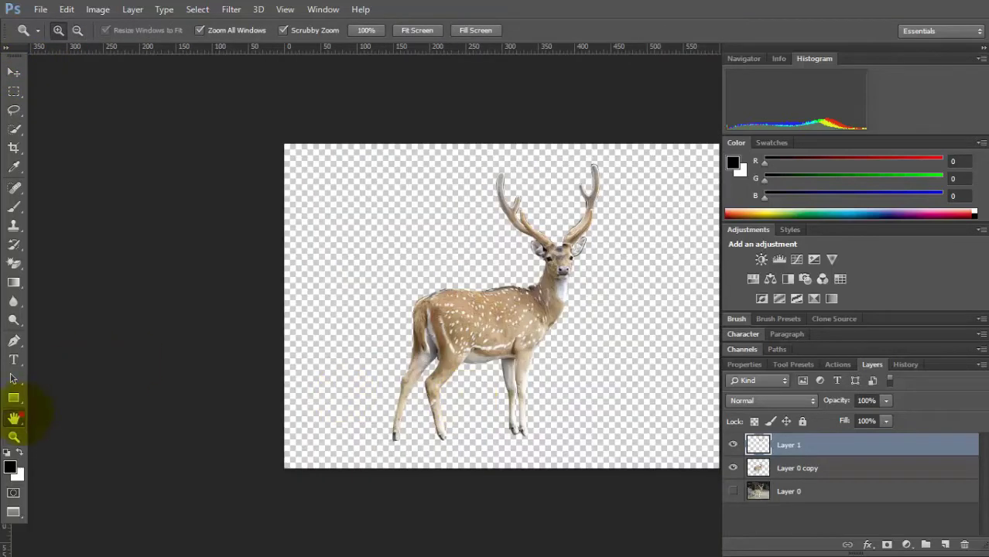
pyautogui.click(14, 418)
pyautogui.moveTo(367, 338); pyautogui.dragTo(302, 334)
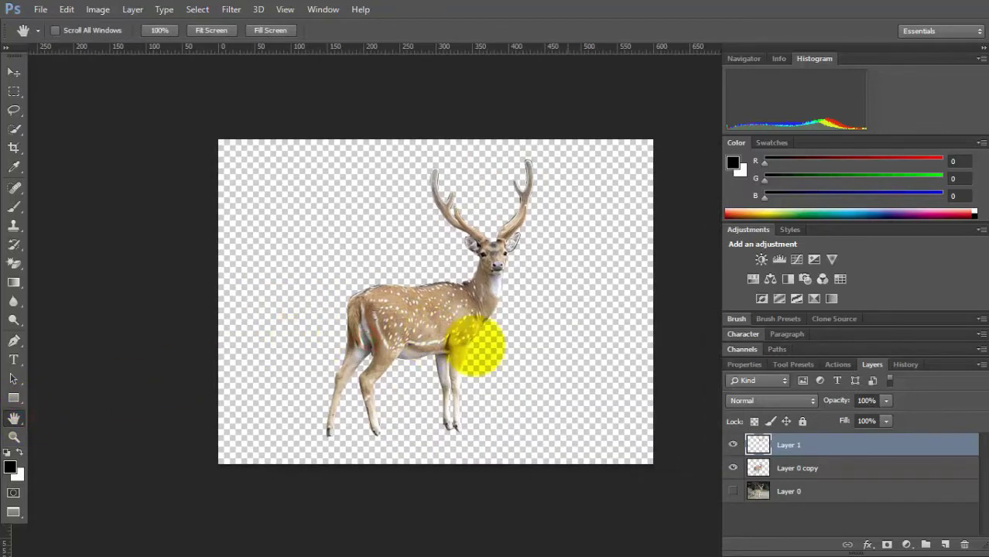
# - Show and select the original Layer 0, then start a Tilt-Shift blur on it
pyautogui.click(787, 467)
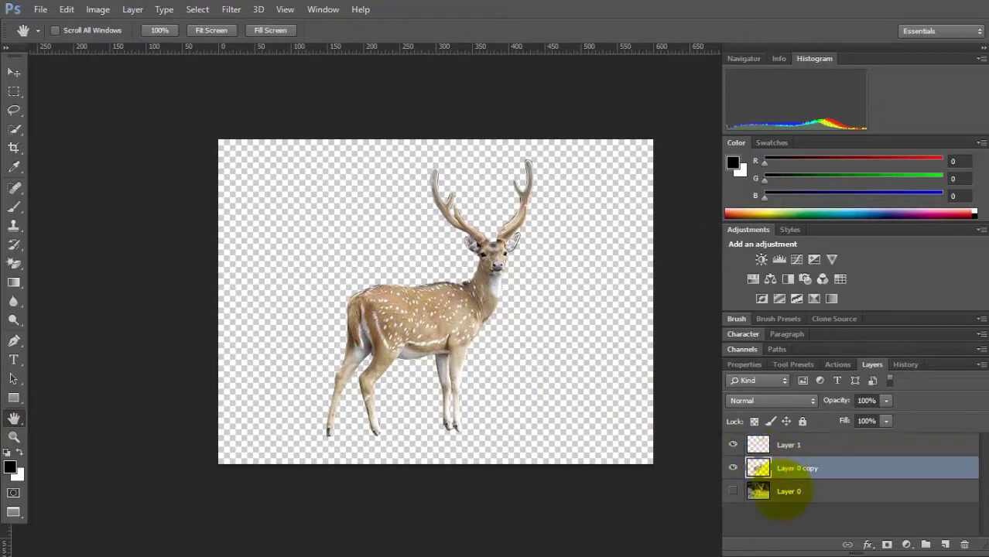
pyautogui.click(787, 490)
pyautogui.click(733, 491)
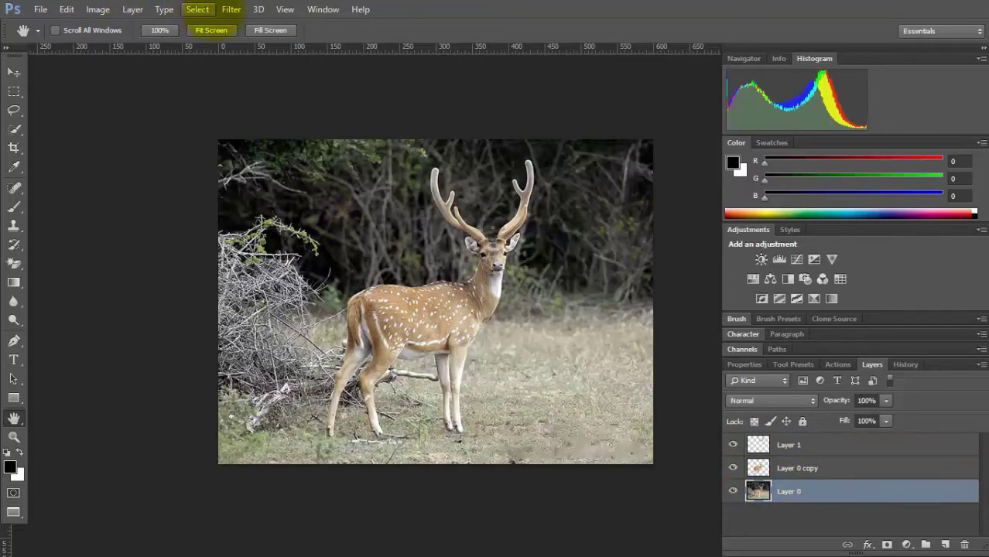
pyautogui.click(230, 9)
pyautogui.moveTo(239, 184)
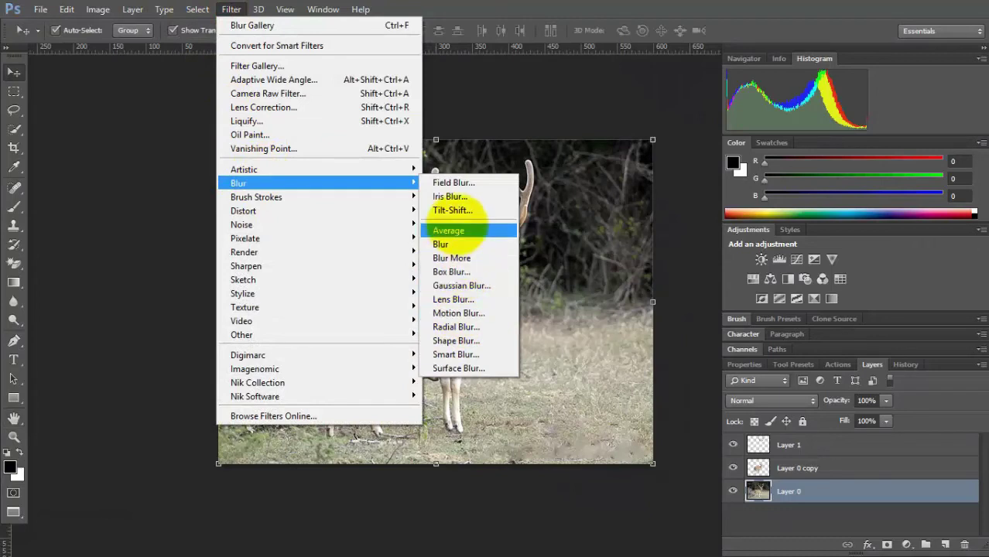
pyautogui.click(454, 210)
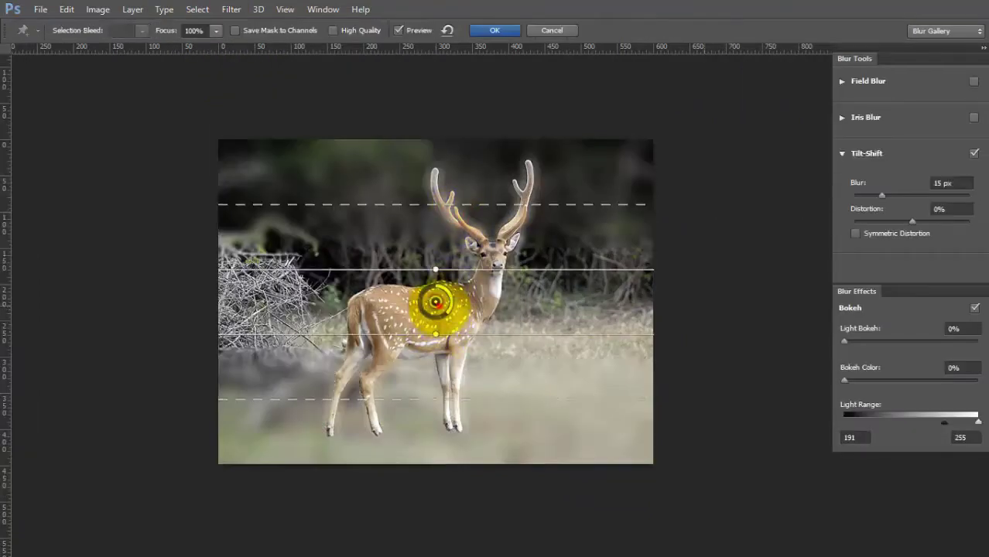
# - Move and tilt the sharp focus band down to the hooves, lower the Blur amount, and apply
pyautogui.moveTo(436, 303); pyautogui.dragTo(441, 413)
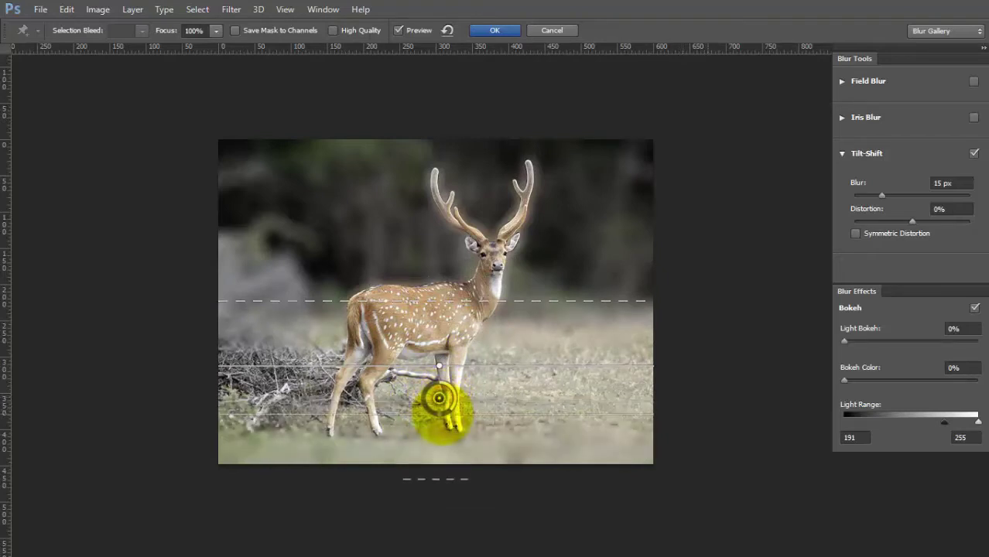
pyautogui.moveTo(438, 397); pyautogui.dragTo(443, 431)
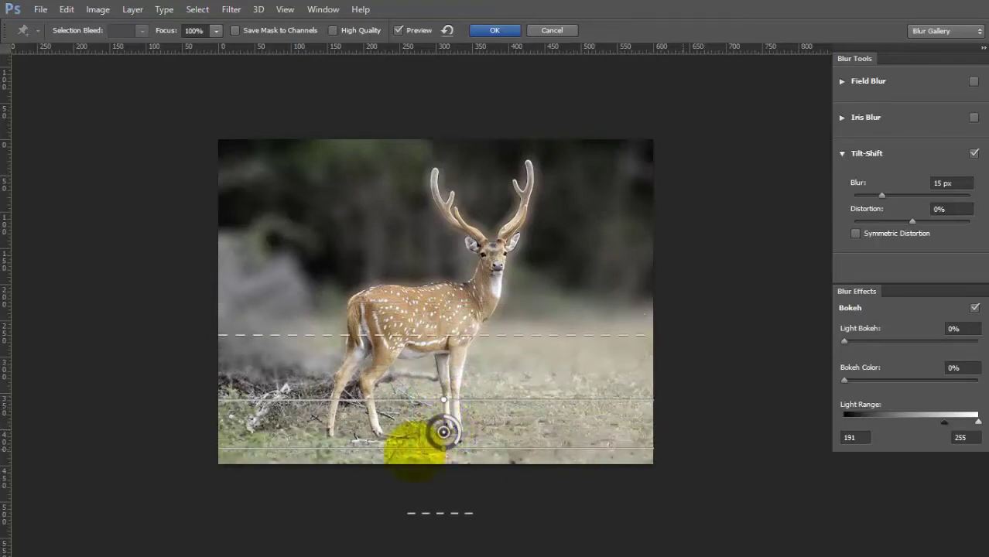
pyautogui.moveTo(413, 453); pyautogui.dragTo(416, 434)
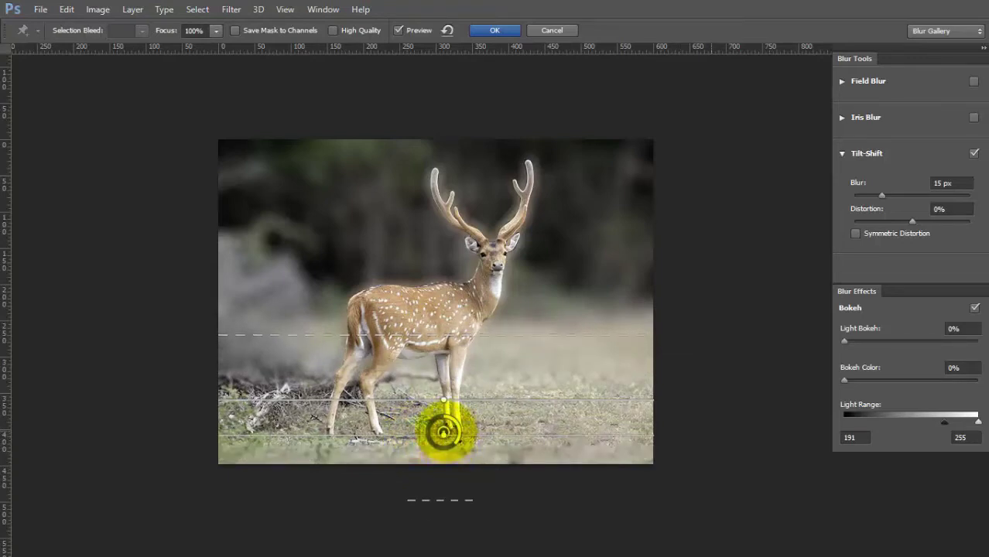
pyautogui.moveTo(443, 432); pyautogui.dragTo(410, 434)
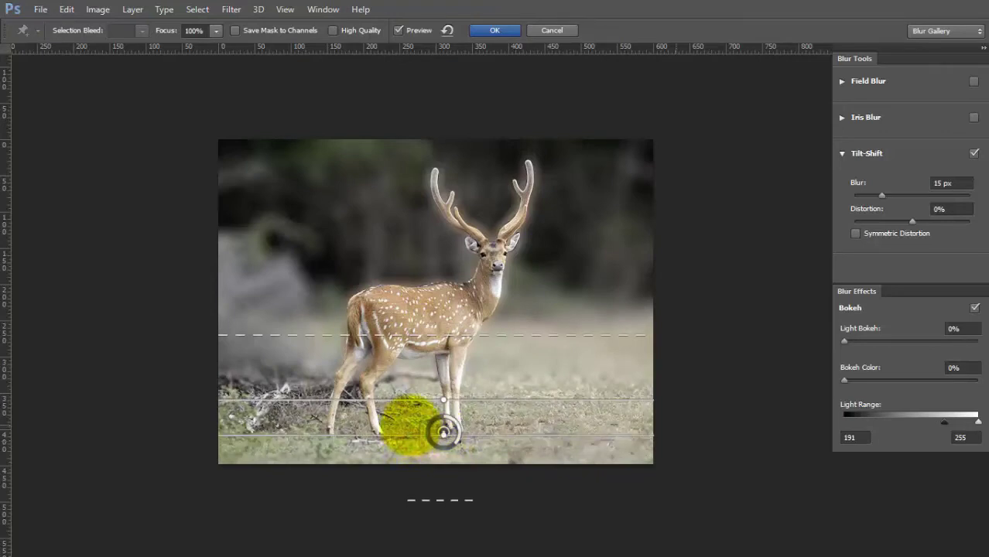
pyautogui.moveTo(417, 396); pyautogui.dragTo(420, 425)
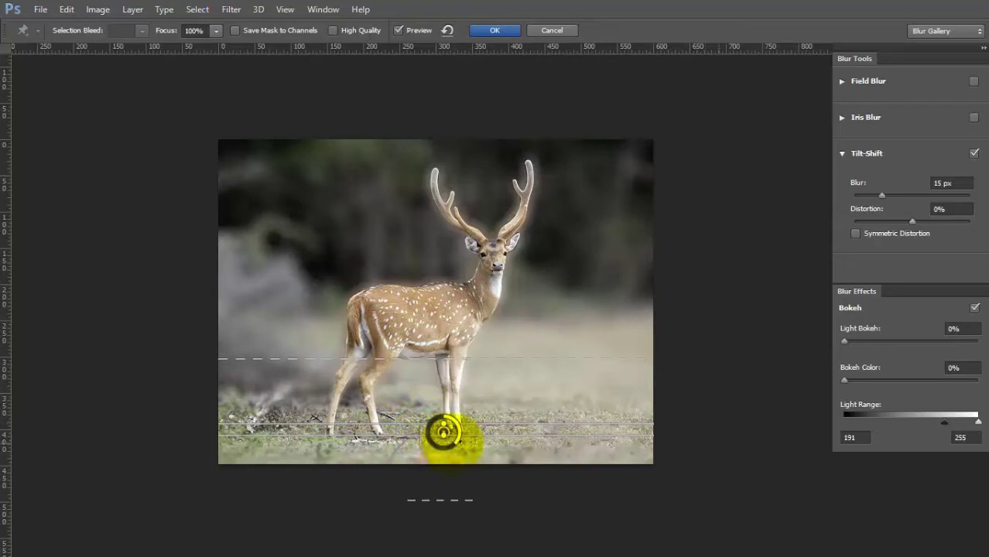
pyautogui.moveTo(451, 436); pyautogui.dragTo(454, 440)
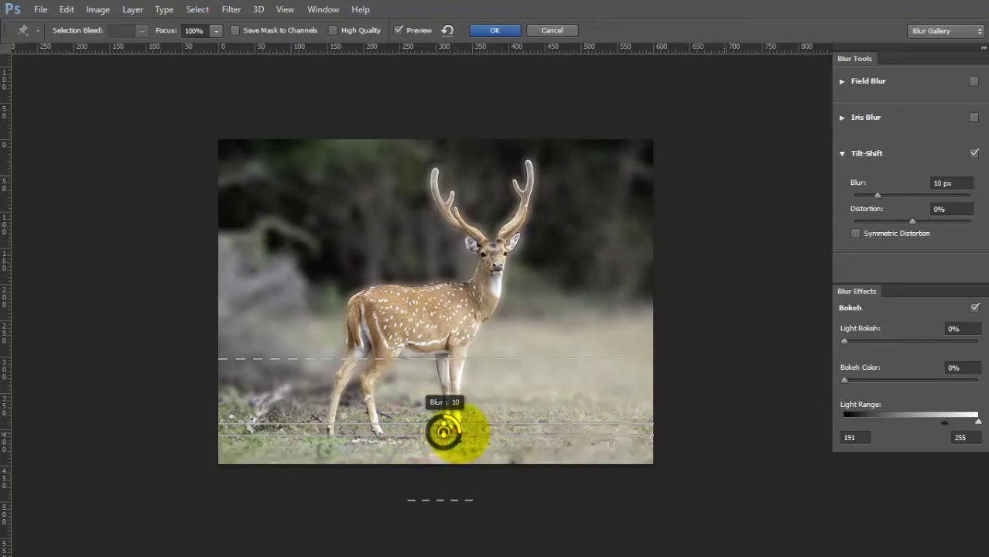
pyautogui.moveTo(444, 433); pyautogui.dragTo(460, 427)
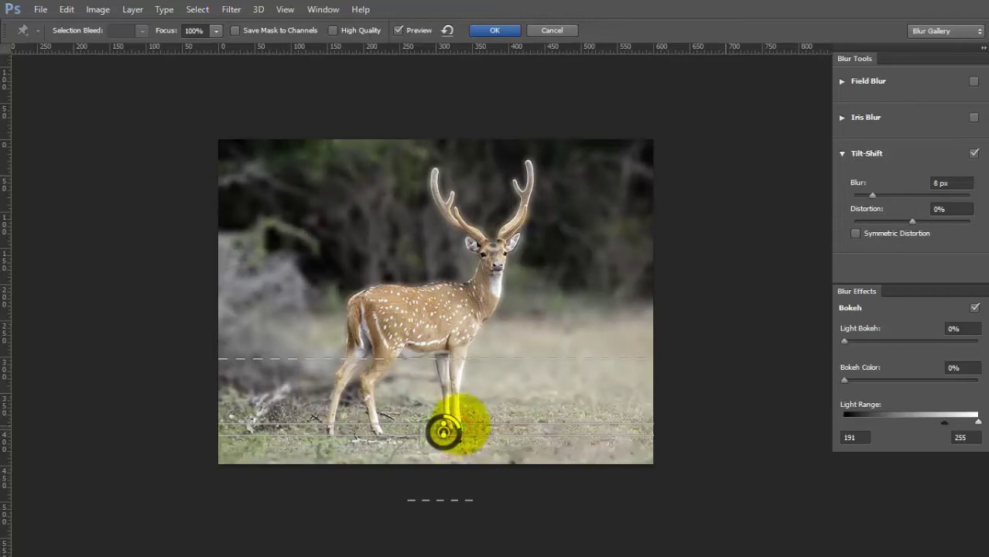
pyautogui.click(484, 30)
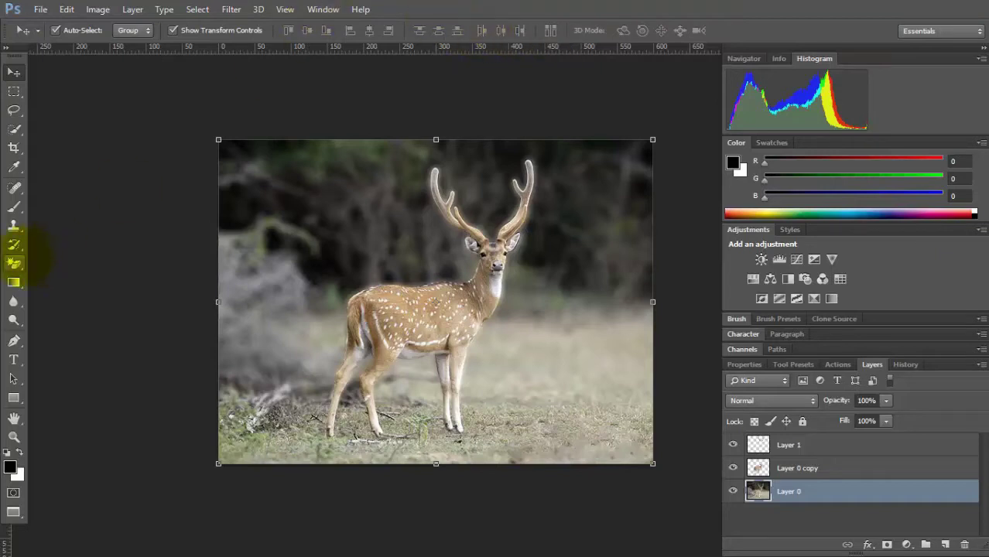
# - Set the Blur tool to 100% strength with a larger brush and blur the lower-left grass
pyautogui.click(14, 301)
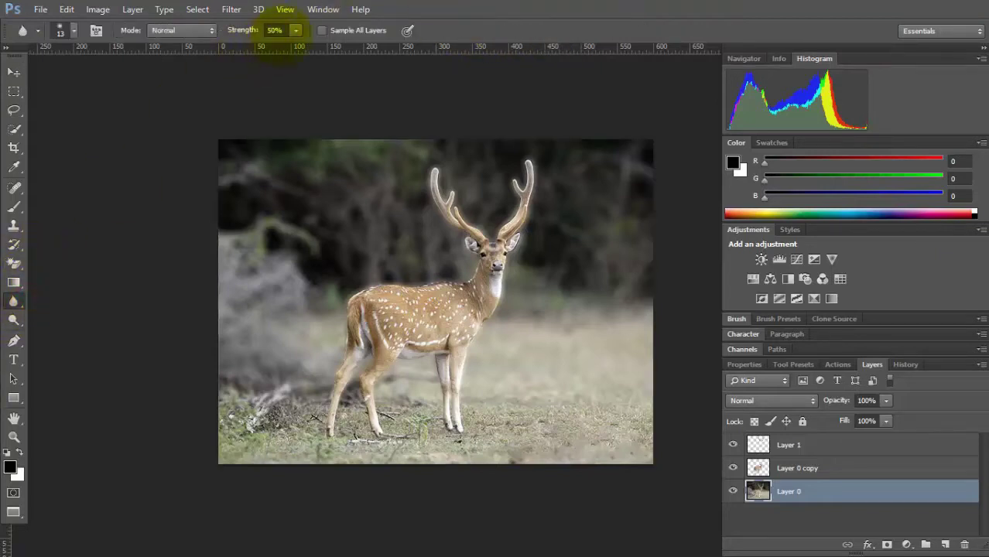
pyautogui.click(294, 30)
pyautogui.moveTo(296, 47); pyautogui.dragTo(334, 47)
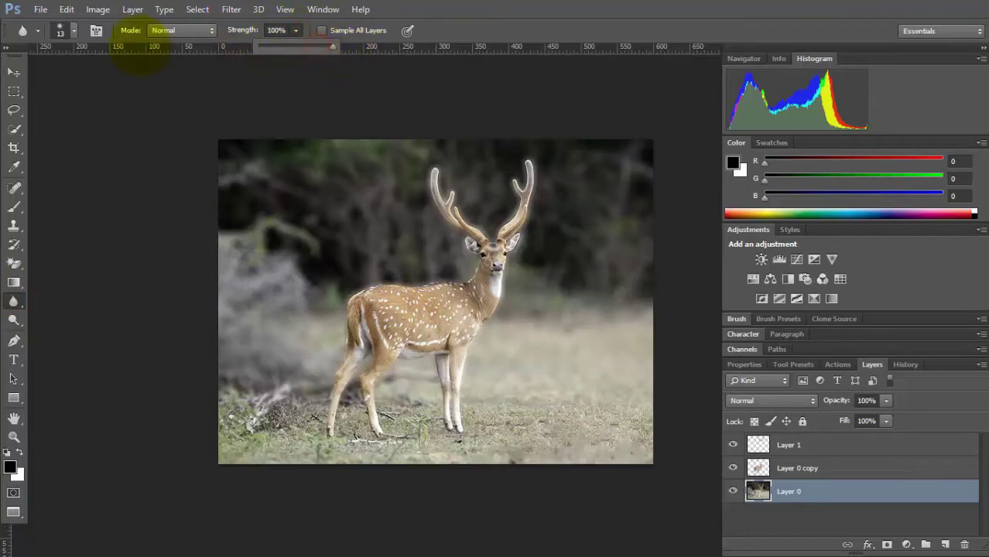
pyautogui.click(60, 31)
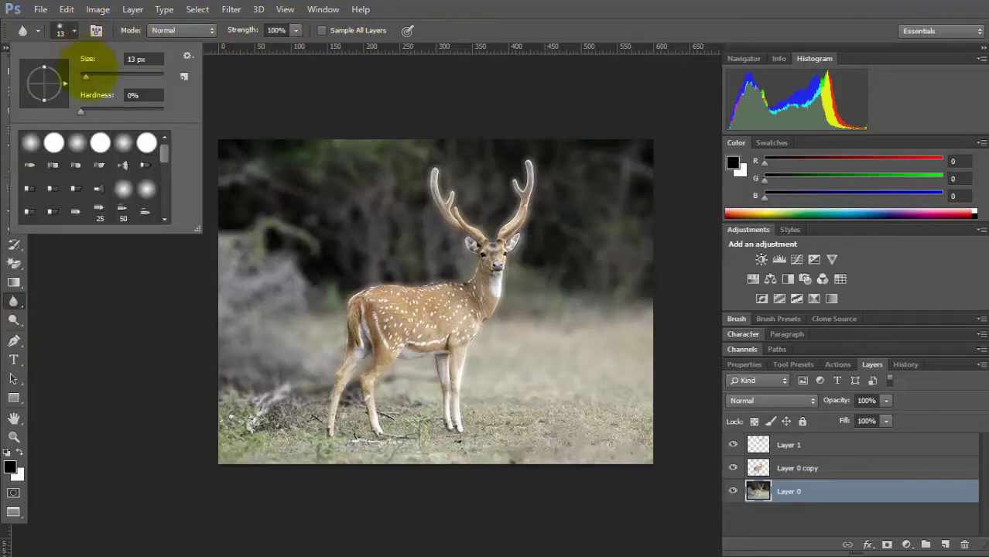
pyautogui.moveTo(85, 76); pyautogui.dragTo(102, 76)
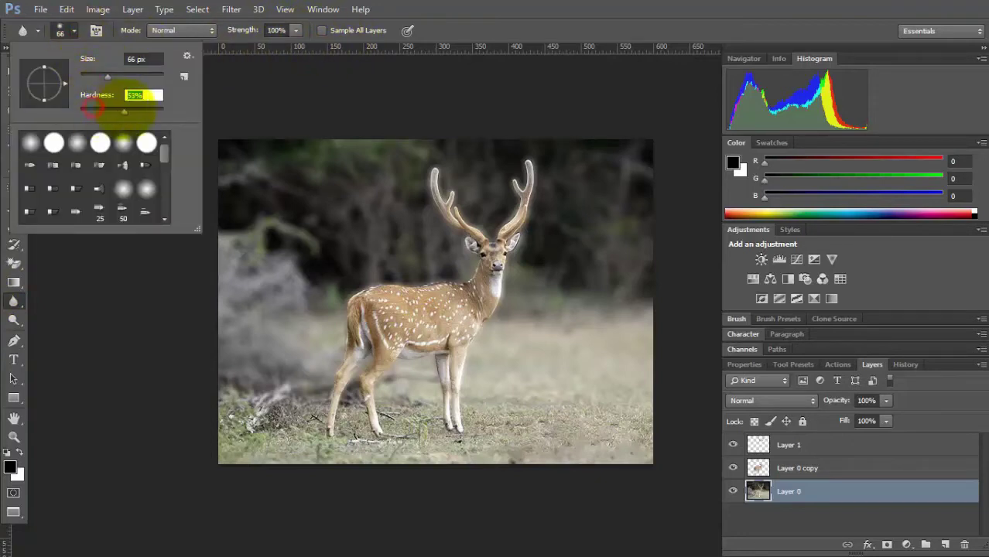
pyautogui.click(232, 407)
pyautogui.moveTo(252, 481)
pyautogui.mouseDown()
pyautogui.moveTo(232, 431)
pyautogui.moveTo(247, 403)
pyautogui.moveTo(238, 420)
pyautogui.moveTo(264, 475)
pyautogui.moveTo(249, 437)
pyautogui.moveTo(203, 429)
pyautogui.mouseUp()
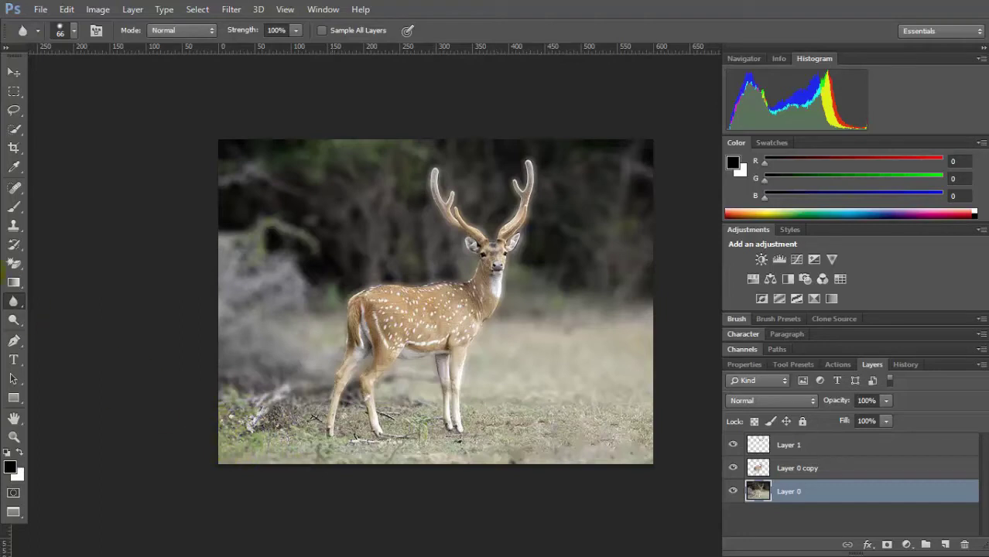
# - Lower the brush hardness to about 13% and blur the grass along the bottom edge
pyautogui.click(72, 32)
pyautogui.click(74, 31)
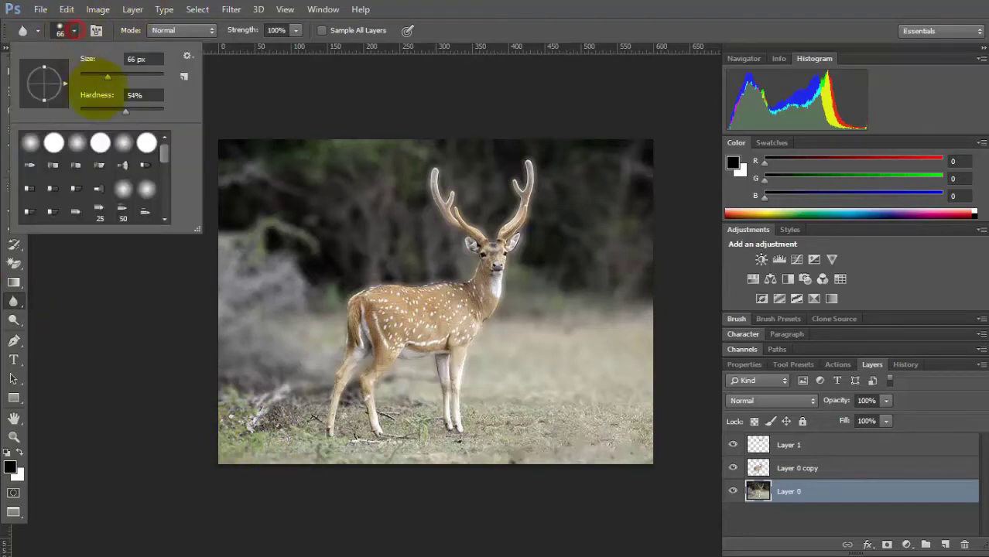
pyautogui.moveTo(102, 110); pyautogui.dragTo(92, 111)
pyautogui.click(238, 412)
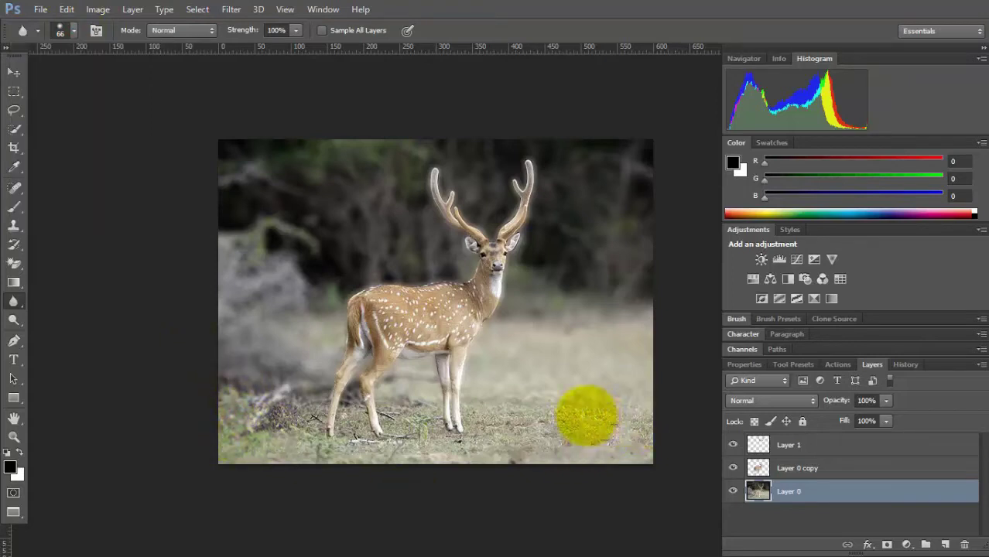
pyautogui.click(585, 413)
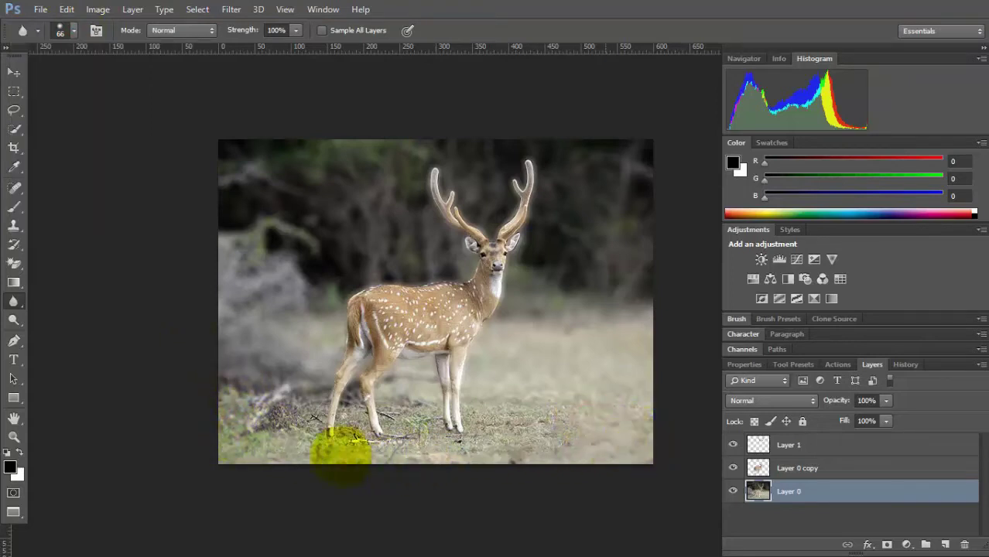
pyautogui.click(342, 455)
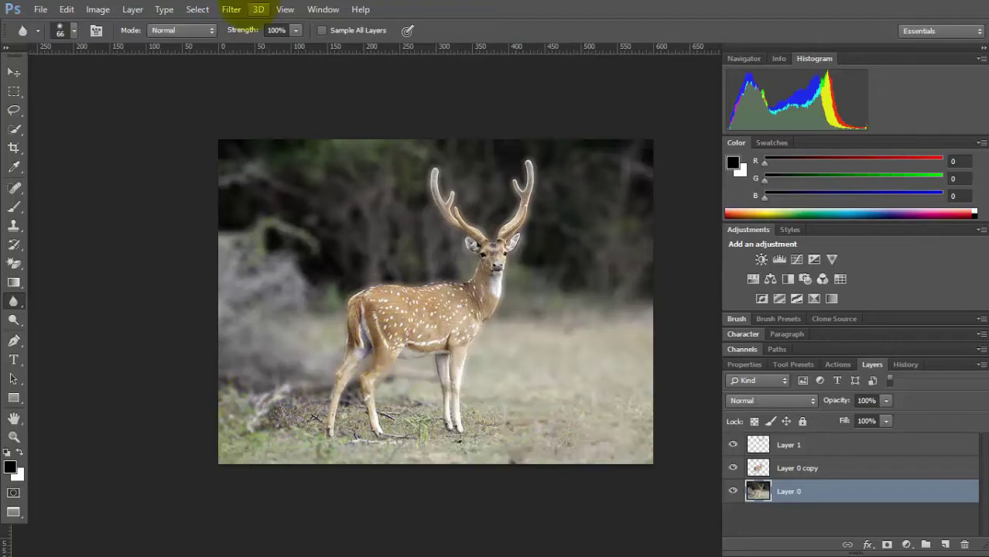
pyautogui.click(231, 9)
# - Pull the Curves midpoint down to darken the photo, then add an empty Layer 2 above it
pyautogui.moveTo(98, 9)
pyautogui.click(118, 46)
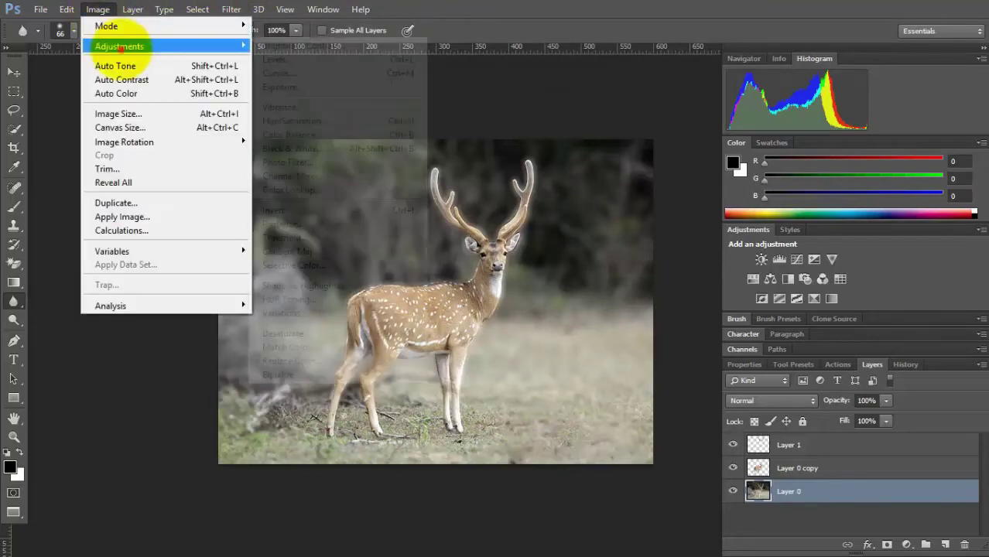
pyautogui.click(301, 71)
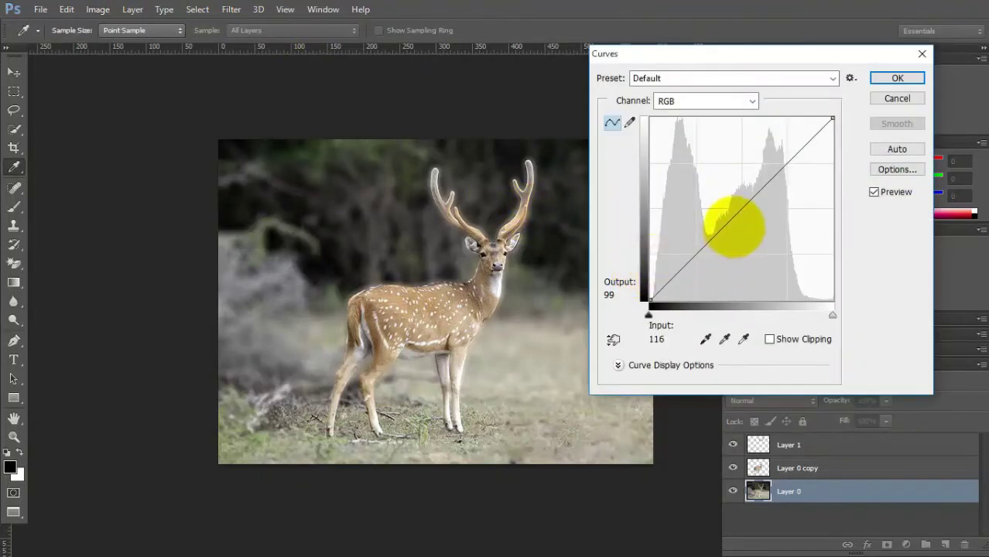
pyautogui.moveTo(736, 210)
pyautogui.mouseDown()
pyautogui.moveTo(774, 227)
pyautogui.moveTo(764, 213)
pyautogui.moveTo(759, 225)
pyautogui.mouseUp()
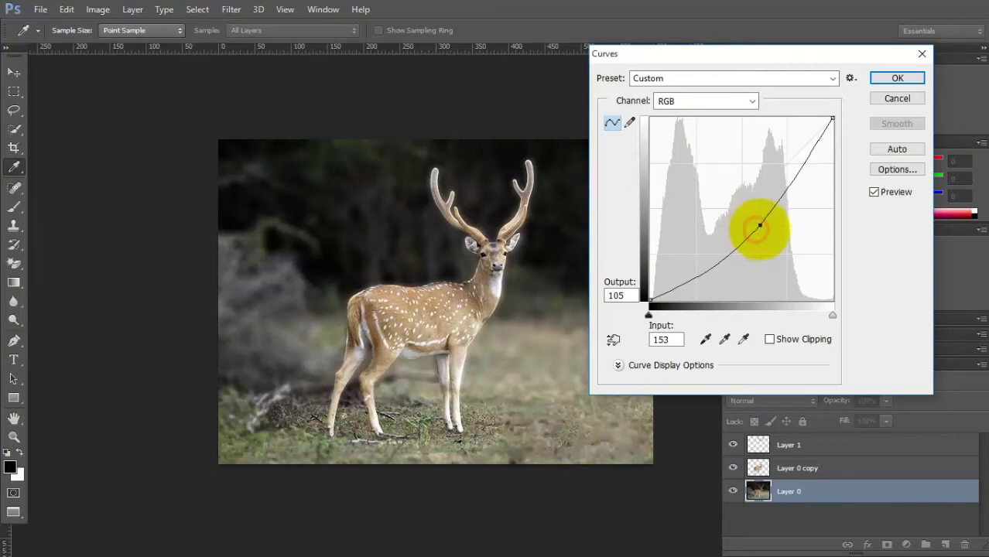
pyautogui.click(759, 225)
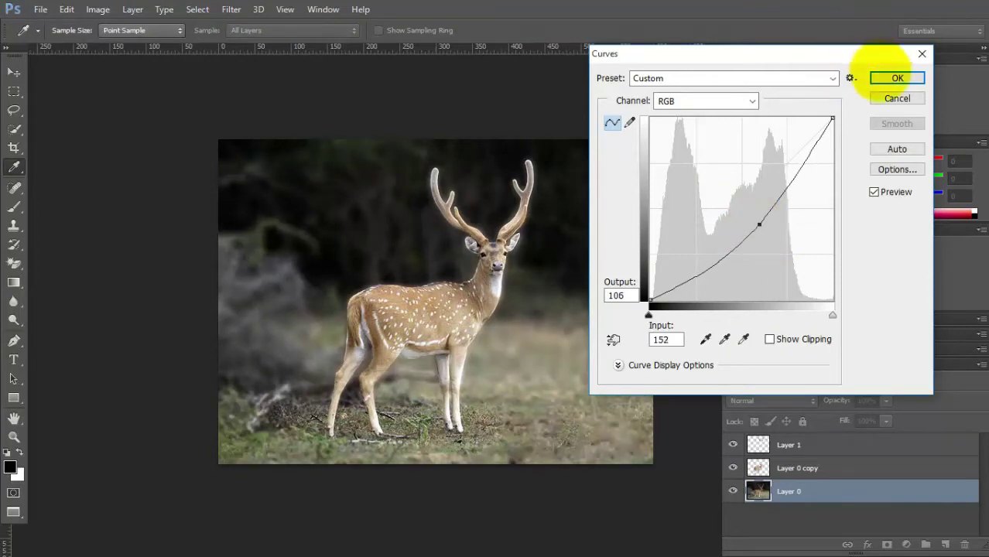
pyautogui.click(895, 78)
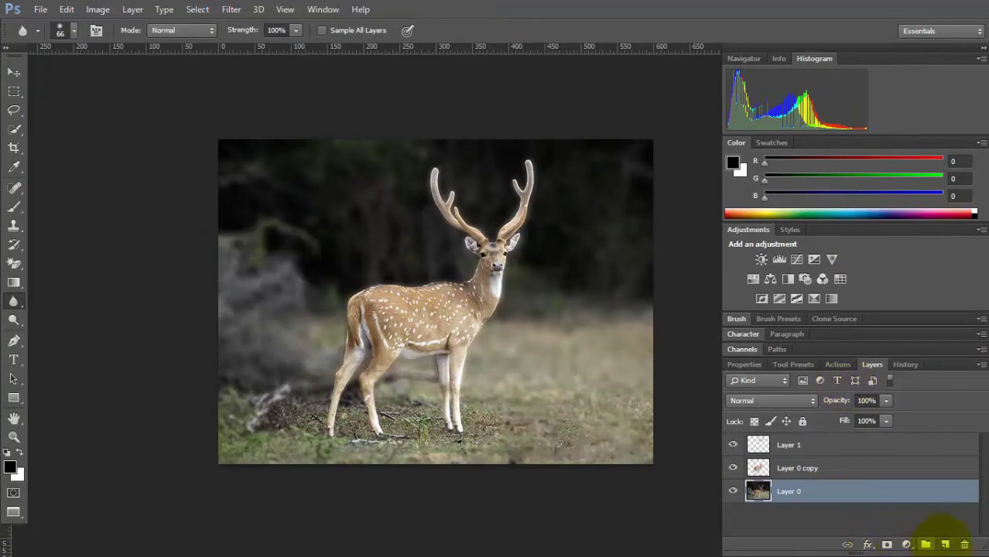
pyautogui.click(945, 545)
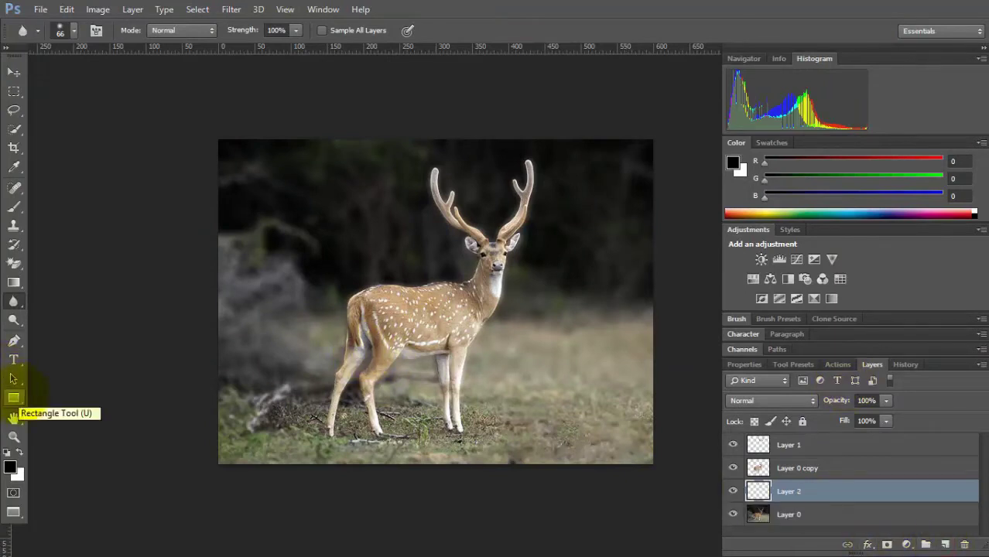
# - Select the whole canvas and fill Layer 2 with solid black
pyautogui.click(14, 91)
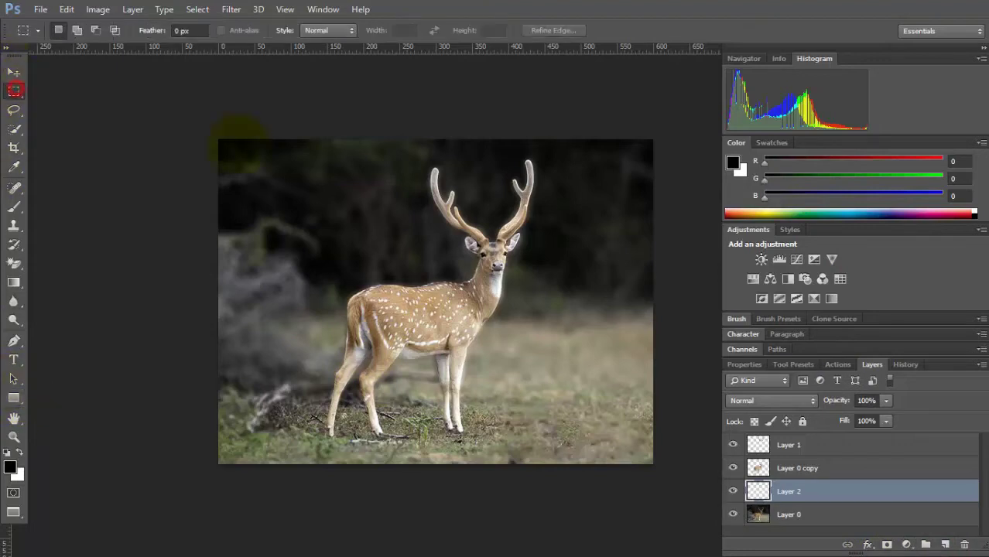
pyautogui.moveTo(209, 133); pyautogui.dragTo(702, 515)
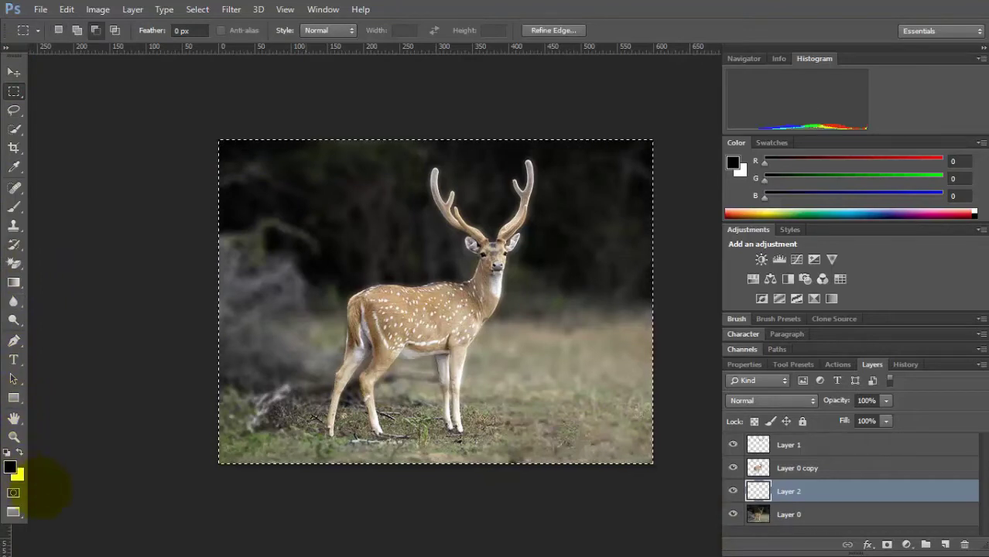
pyautogui.hotkey('alt', 'BackSpace')
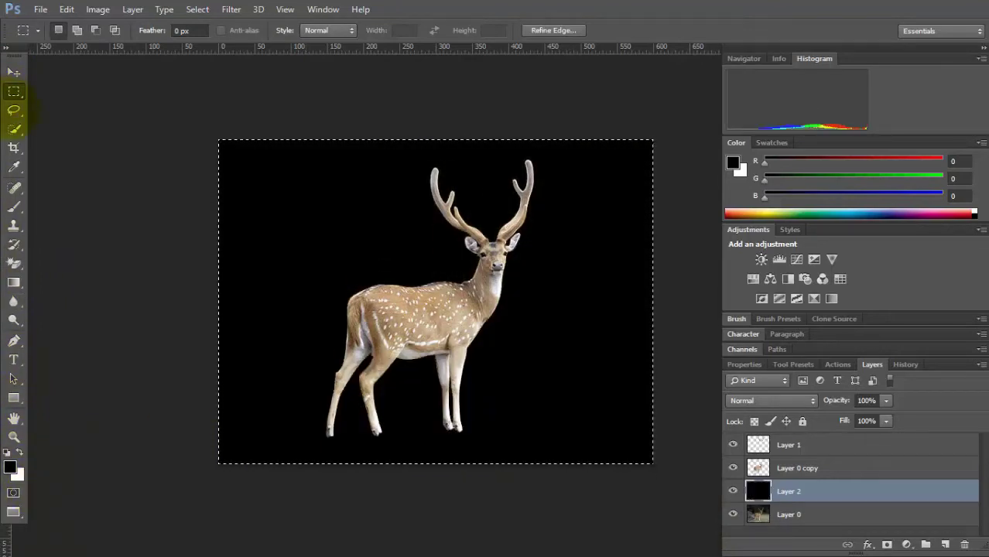
pyautogui.click(14, 110)
pyautogui.click(123, 146)
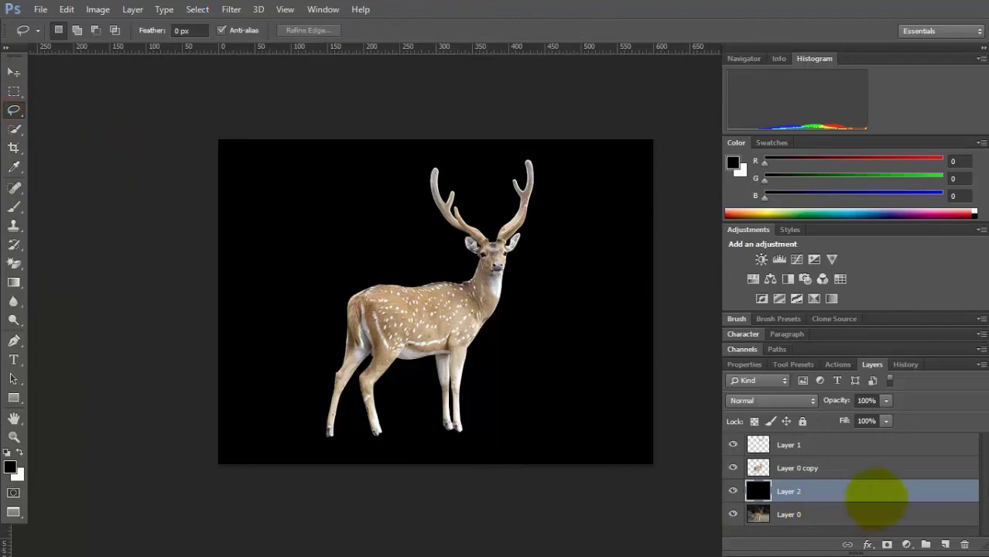
# - Try Screen blending, revert to Normal, then set the black layer to 47% opacity and 84% fill
pyautogui.click(781, 400)
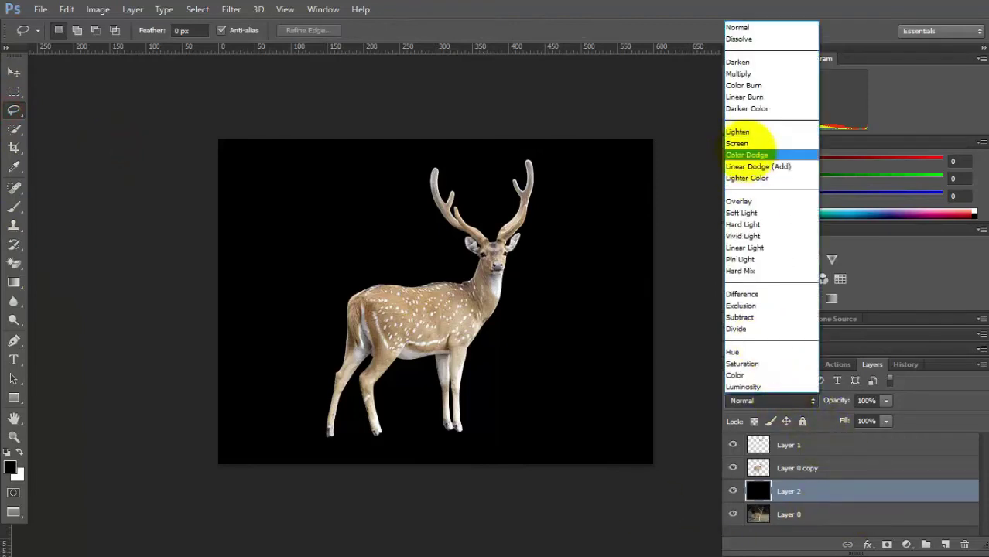
pyautogui.click(740, 141)
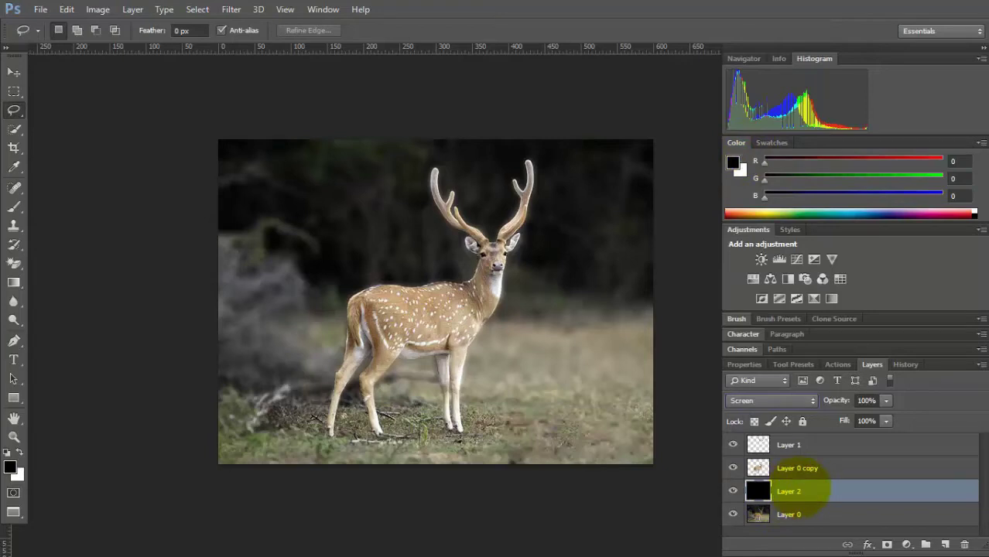
pyautogui.hotkey('ctrl', 'z')
pyautogui.click(885, 401)
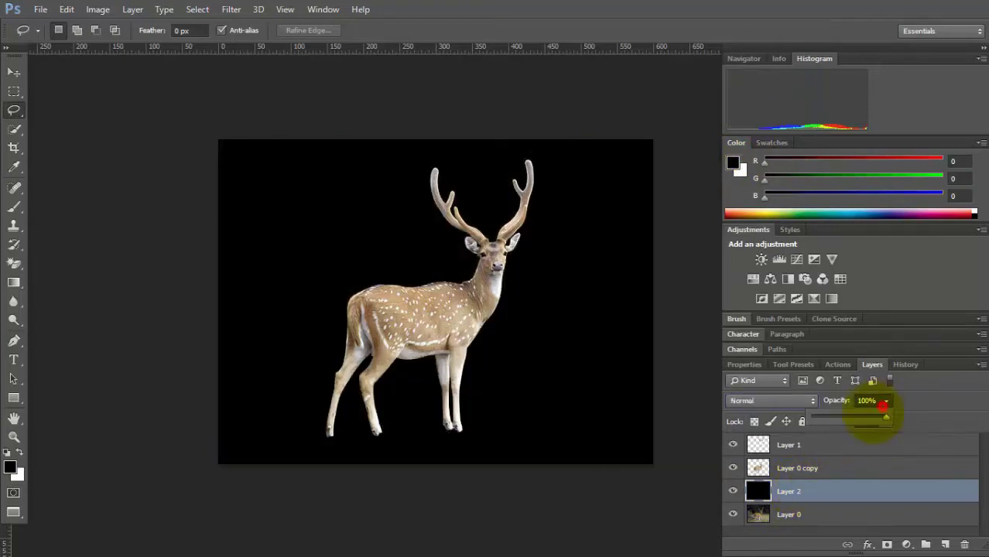
pyautogui.moveTo(882, 406); pyautogui.dragTo(844, 417)
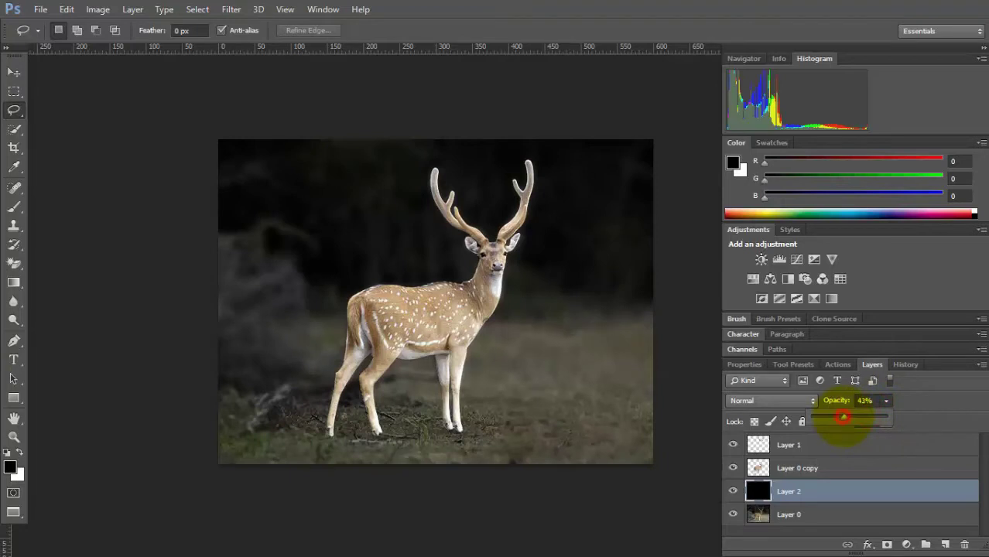
pyautogui.moveTo(842, 418)
pyautogui.mouseDown()
pyautogui.moveTo(850, 437)
pyautogui.moveTo(874, 437)
pyautogui.mouseUp()
pyautogui.click(885, 421)
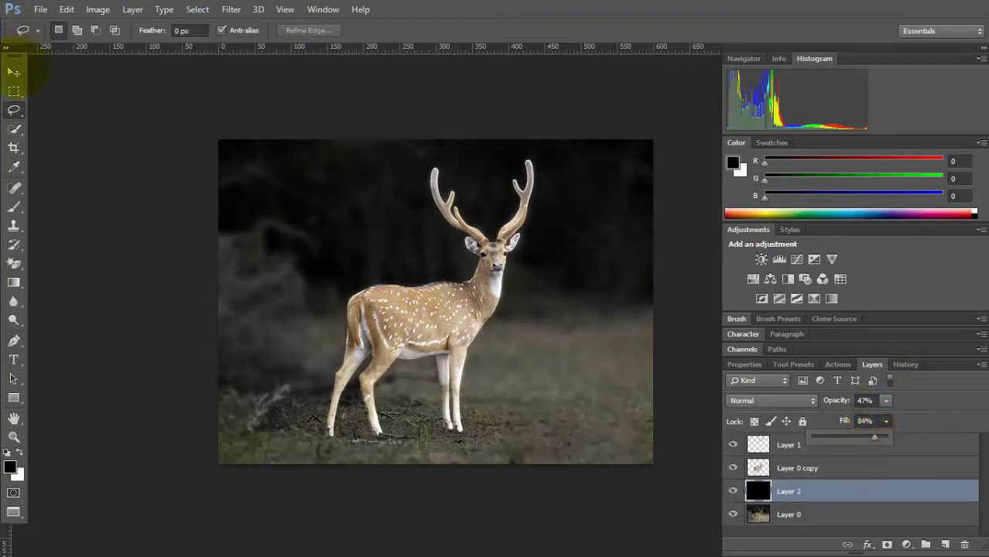
pyautogui.click(13, 72)
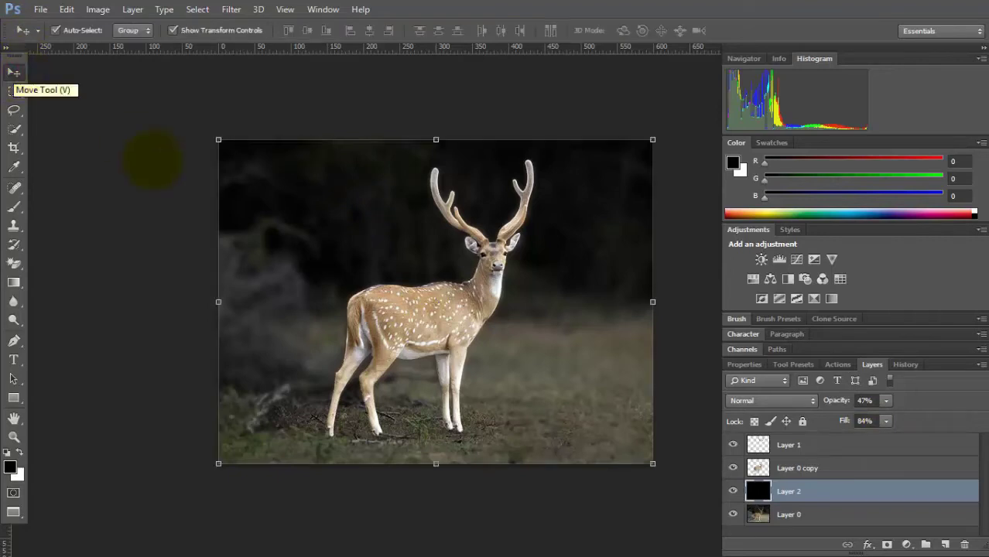
# - On Layer 0 copy, drag the Curves midpoint down-right to darken the deer
pyautogui.click(832, 464)
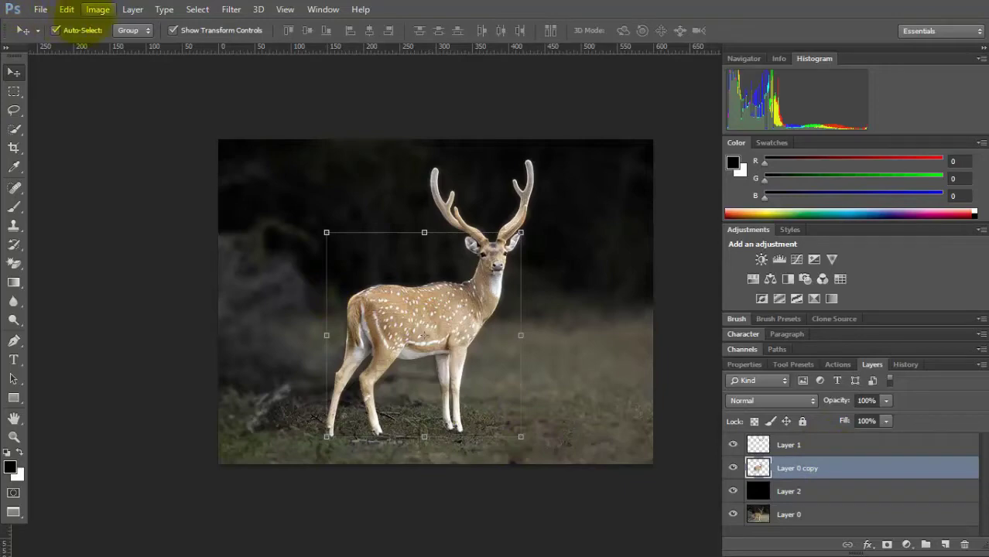
pyautogui.click(97, 9)
pyautogui.moveTo(119, 46)
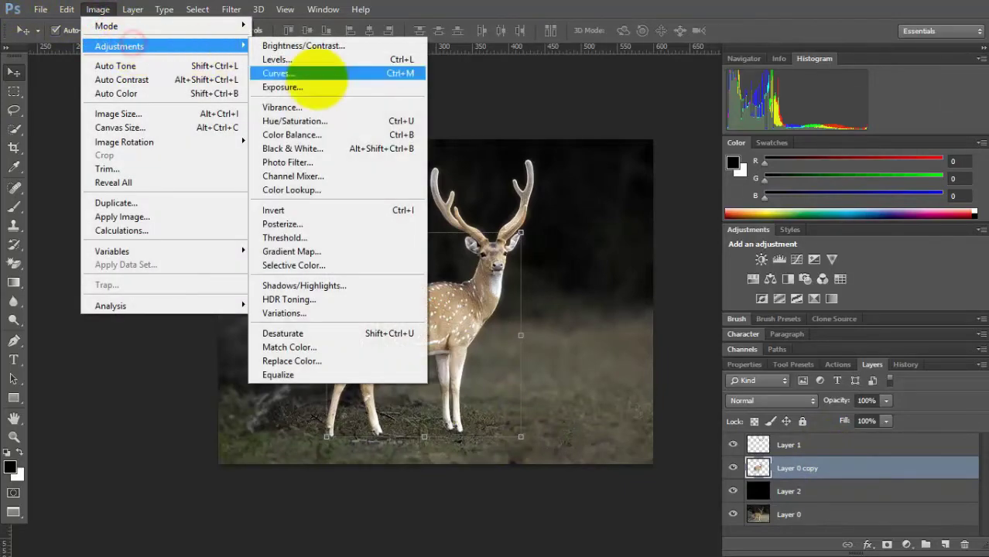
pyautogui.click(318, 73)
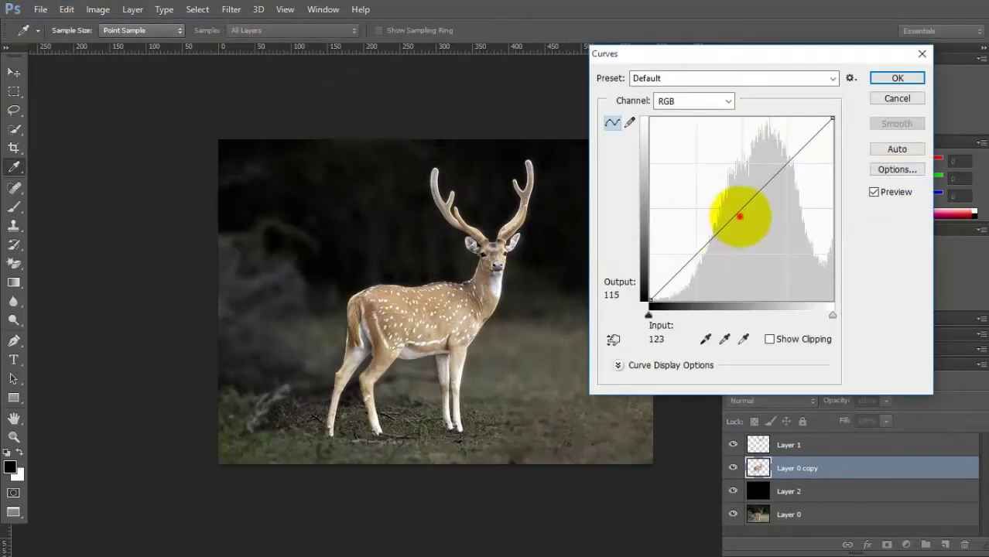
pyautogui.moveTo(739, 210)
pyautogui.mouseDown()
pyautogui.moveTo(775, 228)
pyautogui.moveTo(766, 226)
pyautogui.mouseUp()
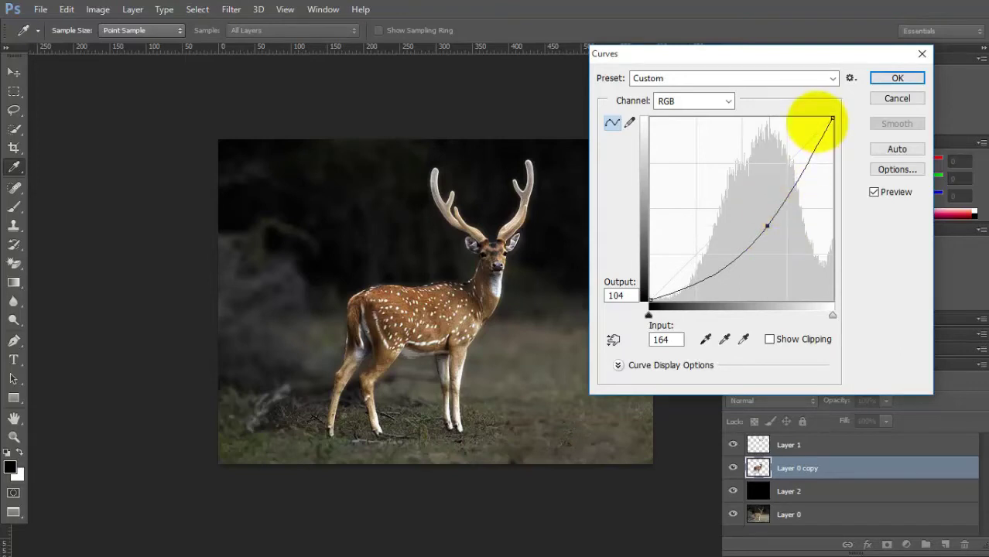
pyautogui.click(899, 79)
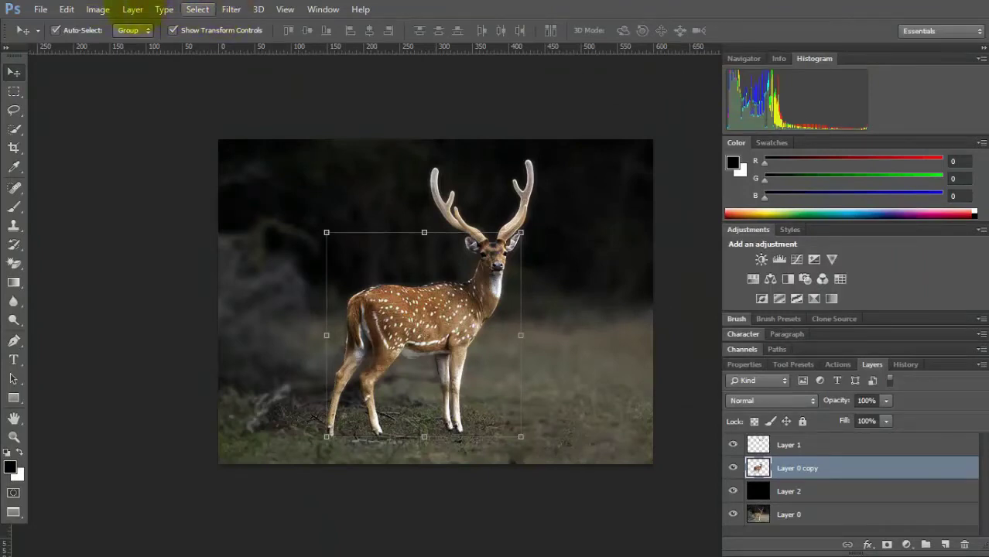
pyautogui.click(97, 9)
pyautogui.moveTo(119, 45)
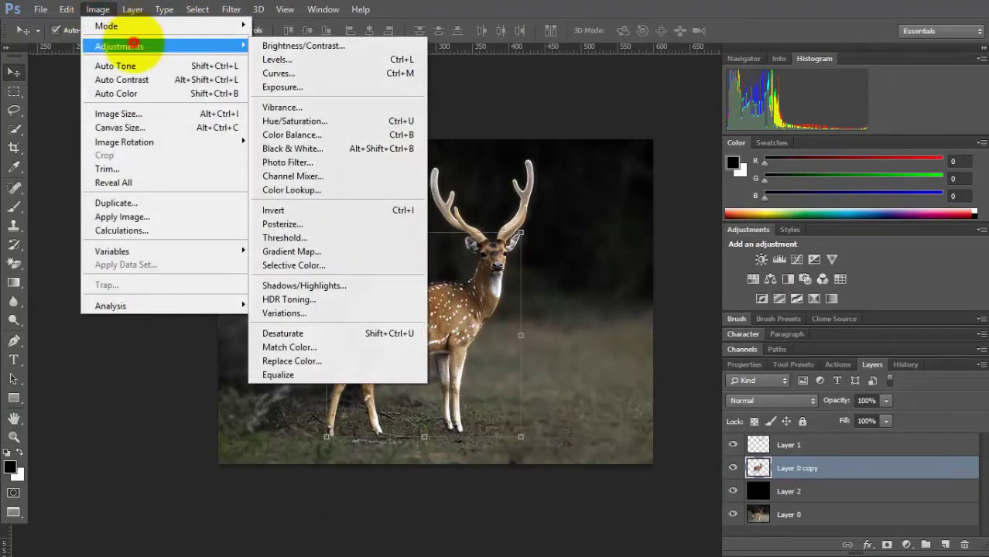
# - Set the deer's Brightness to -77 and Contrast to about 10
pyautogui.click(305, 44)
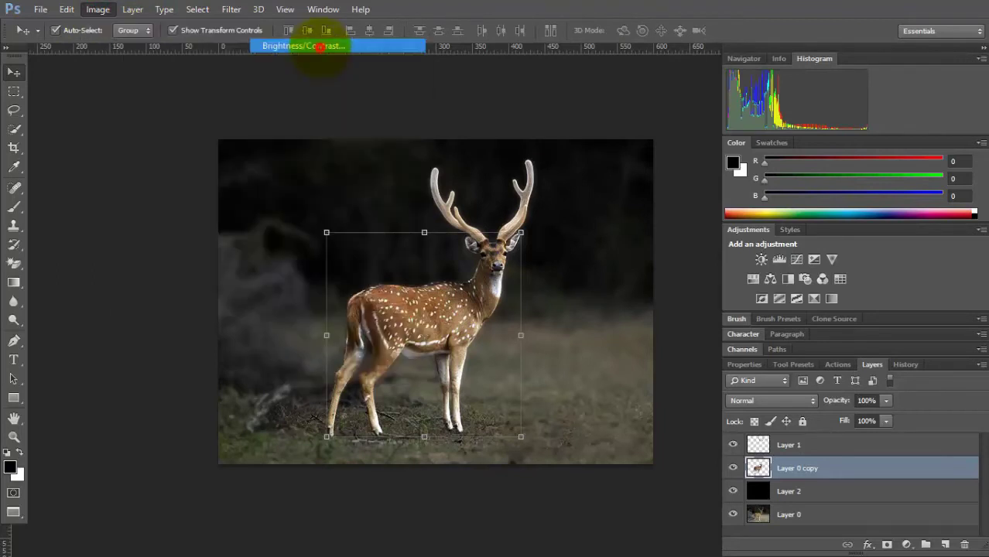
pyautogui.moveTo(460, 182)
pyautogui.mouseDown()
pyautogui.moveTo(390, 181)
pyautogui.moveTo(424, 181)
pyautogui.mouseUp()
pyautogui.moveTo(462, 215); pyautogui.dragTo(483, 215)
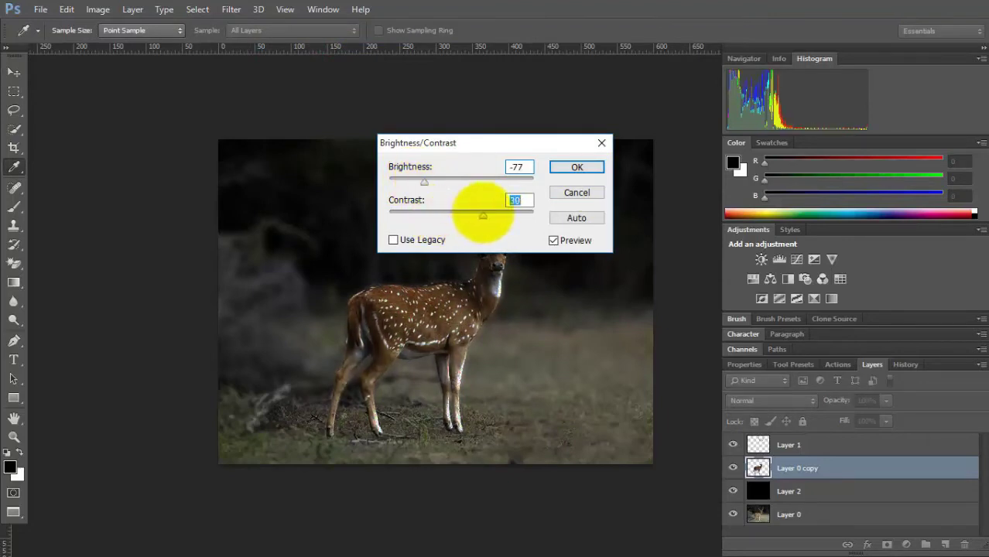
pyautogui.moveTo(483, 215); pyautogui.dragTo(472, 215)
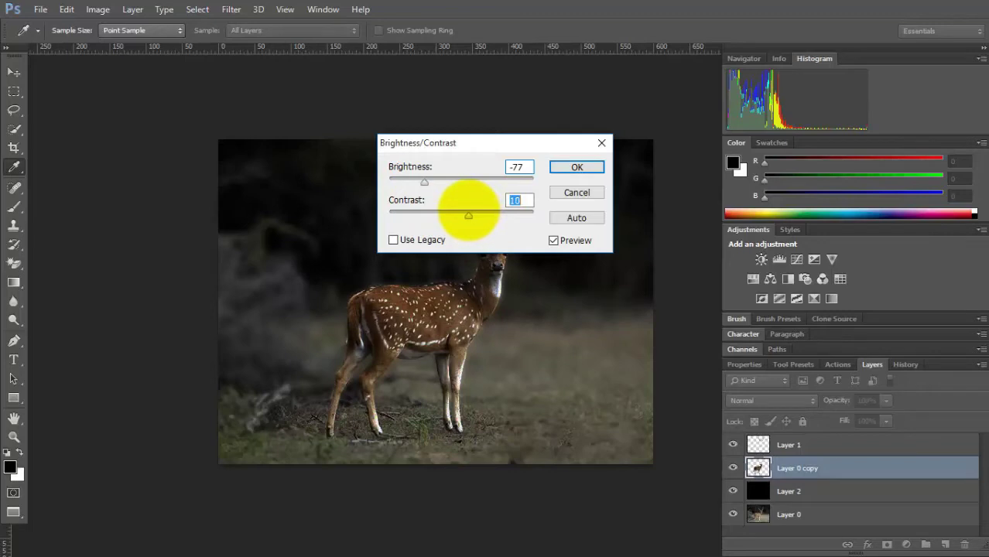
pyautogui.press('v')
pyautogui.click(592, 166)
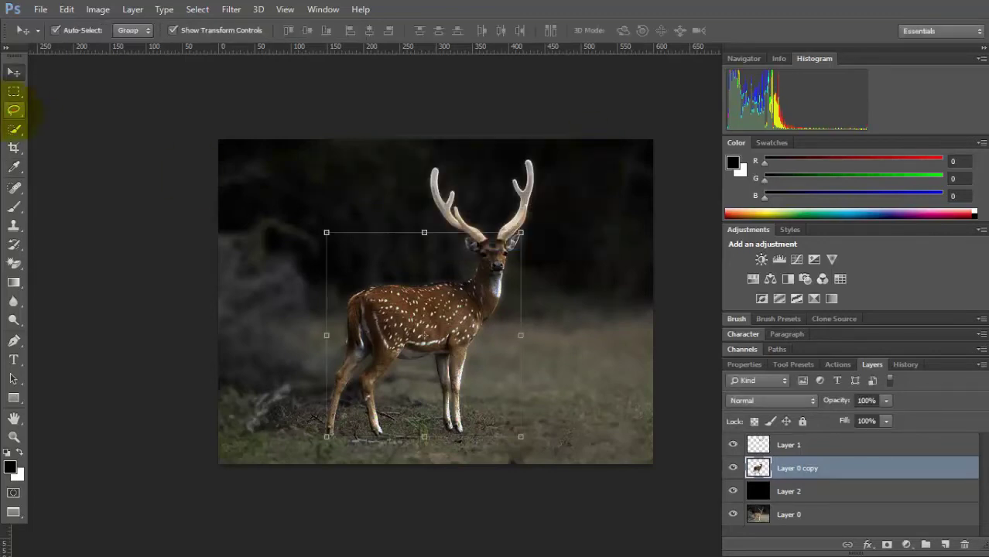
pyautogui.click(14, 110)
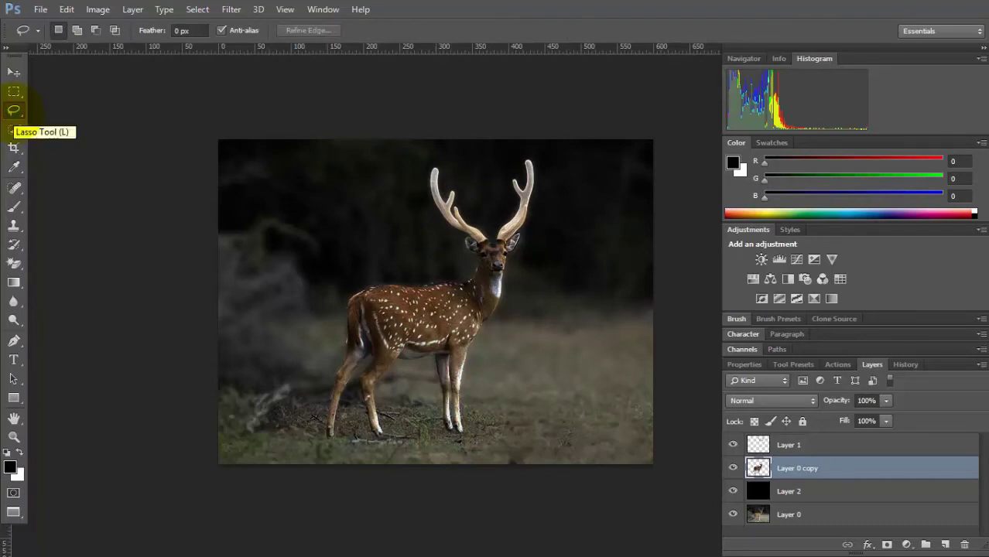
pyautogui.click(230, 9)
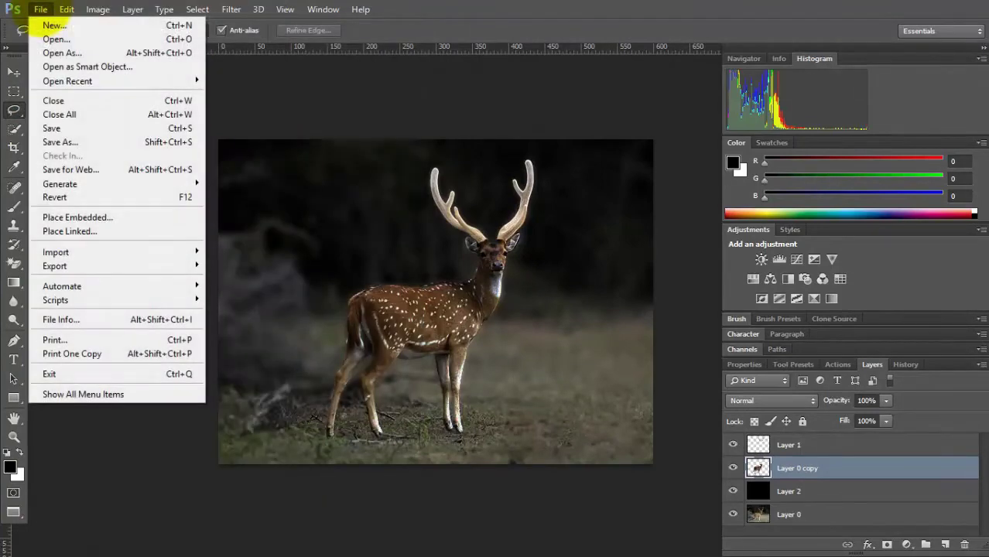
pyautogui.click(66, 9)
pyautogui.click(97, 9)
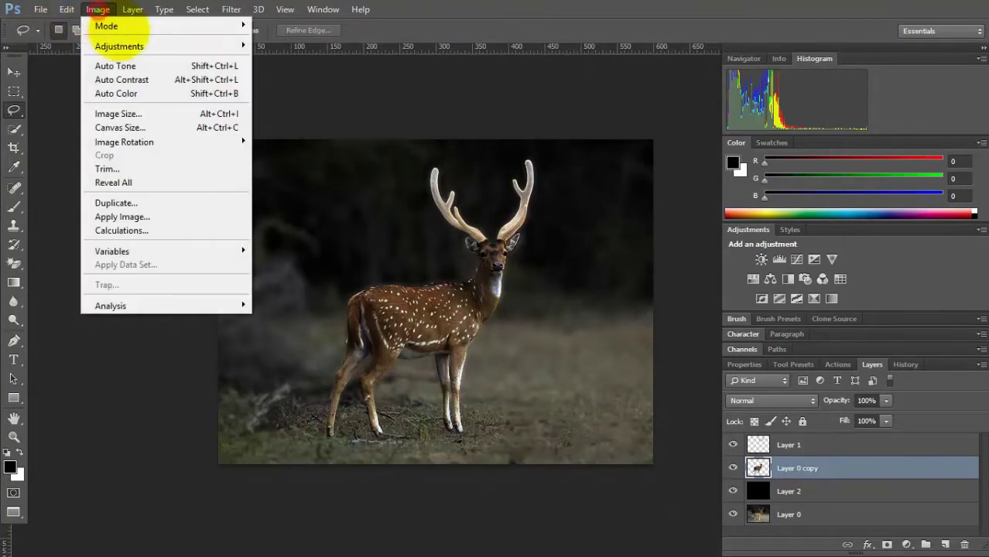
pyautogui.moveTo(119, 46)
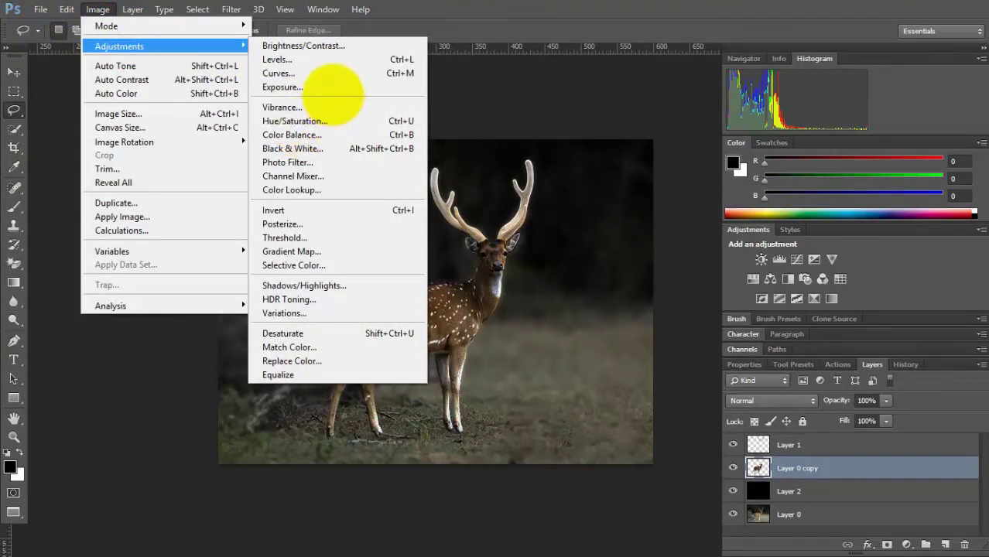
# - Apply an Exposure adjustment of +0.16 to the deer, with gamma left at 1.00
pyautogui.click(341, 86)
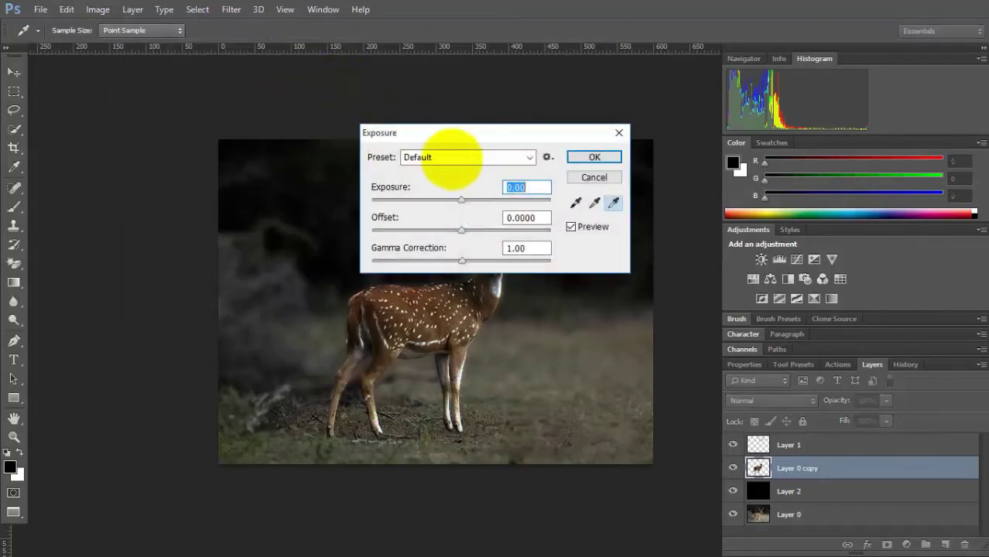
pyautogui.moveTo(486, 133); pyautogui.dragTo(783, 107)
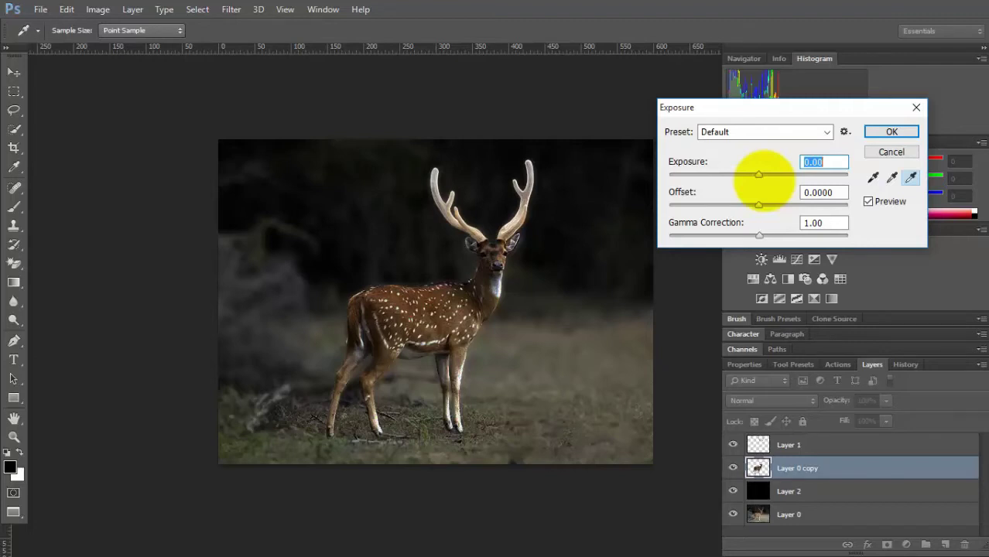
pyautogui.moveTo(758, 173); pyautogui.dragTo(761, 174)
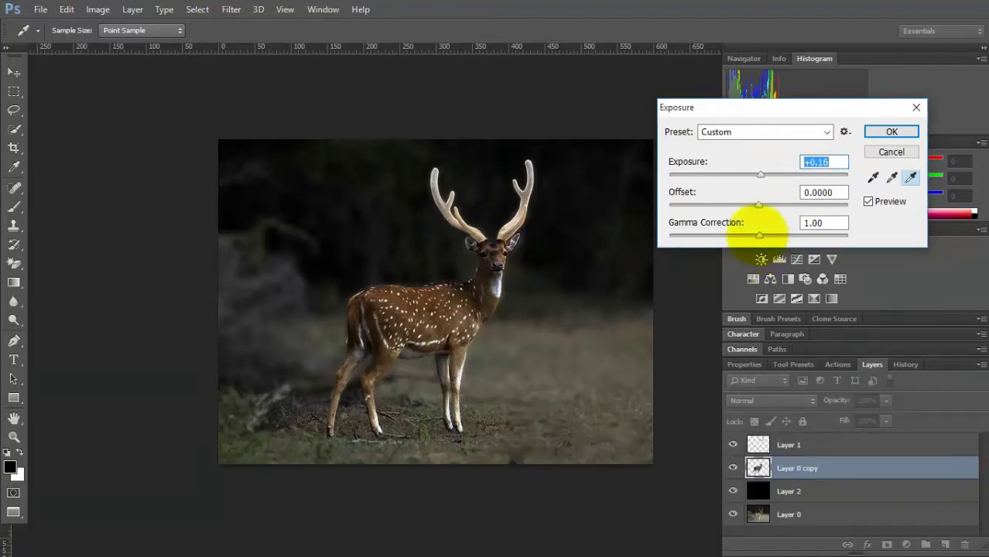
pyautogui.moveTo(759, 235)
pyautogui.mouseDown()
pyautogui.moveTo(747, 235)
pyautogui.moveTo(762, 234)
pyautogui.mouseUp()
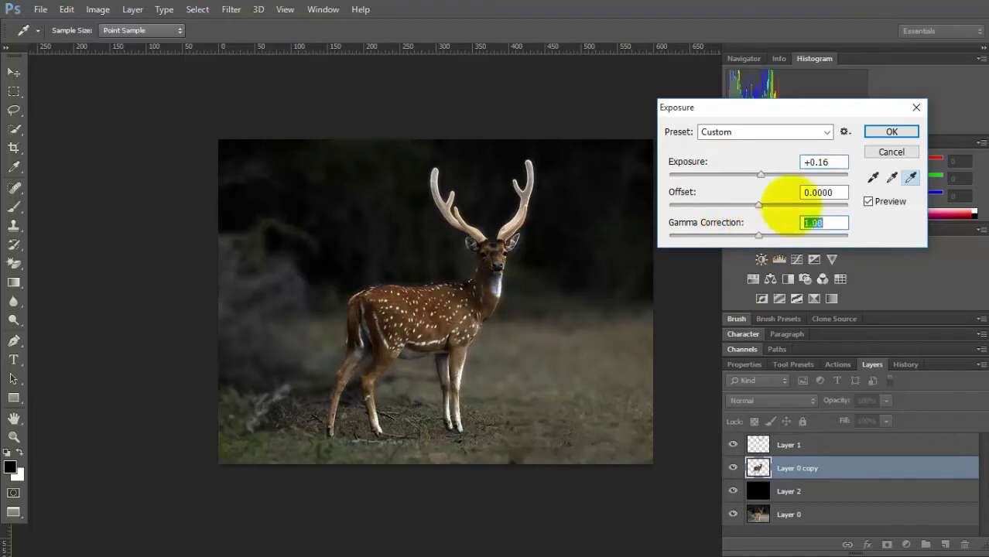
pyautogui.click(896, 133)
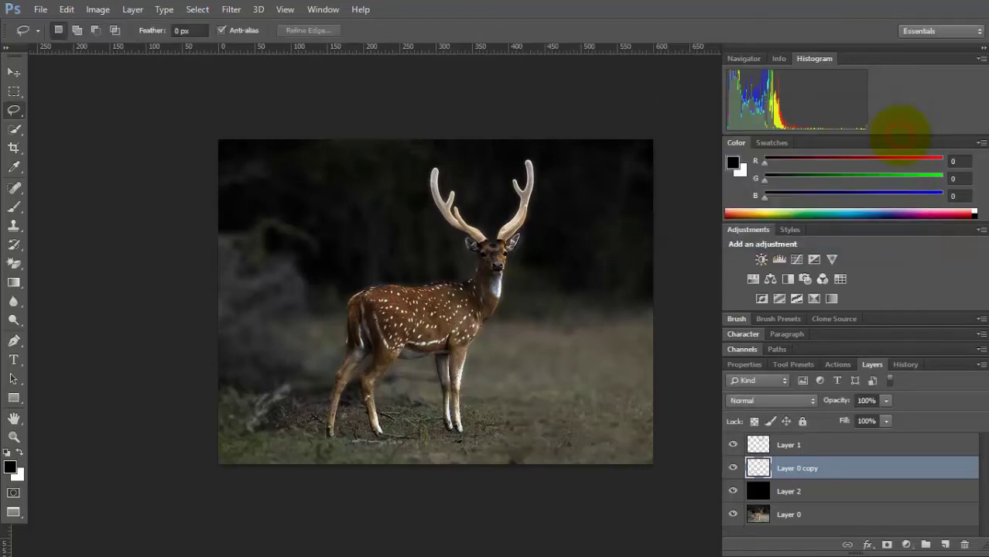
pyautogui.press('z')
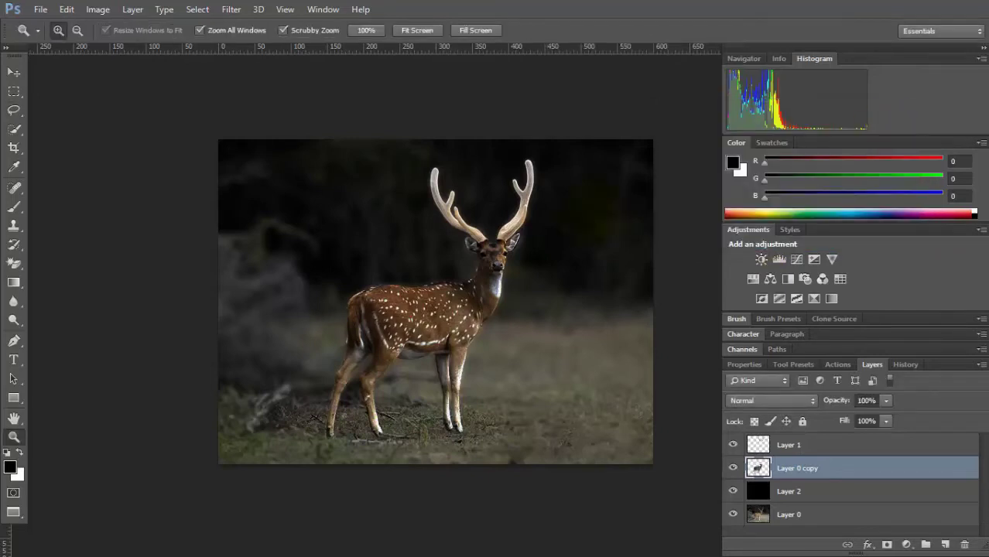
# - Select the antler Layer 1, brighten it with a raised Curves midpoint, and zoom back out
pyautogui.click(453, 213)
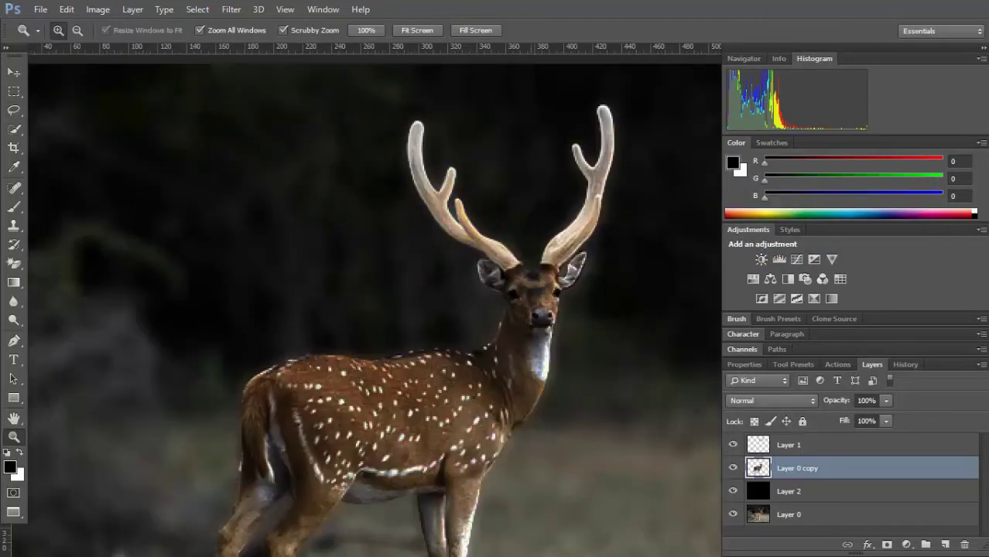
pyautogui.click(14, 71)
pyautogui.click(463, 220)
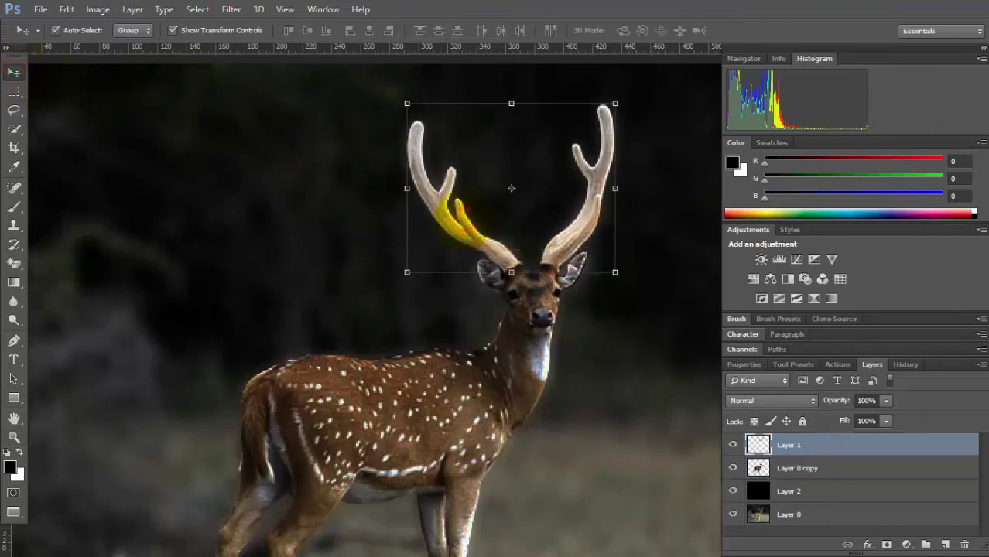
pyautogui.click(98, 9)
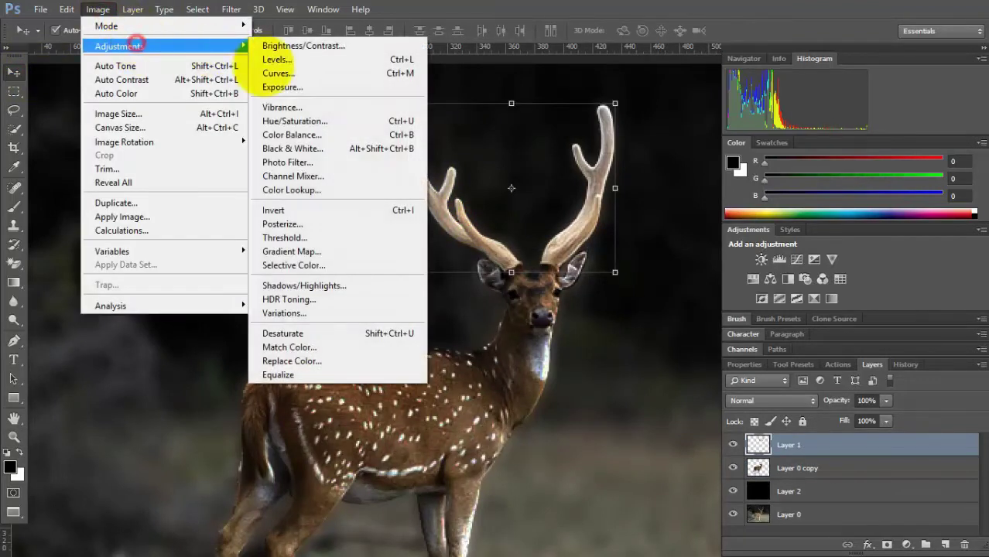
pyautogui.click(329, 71)
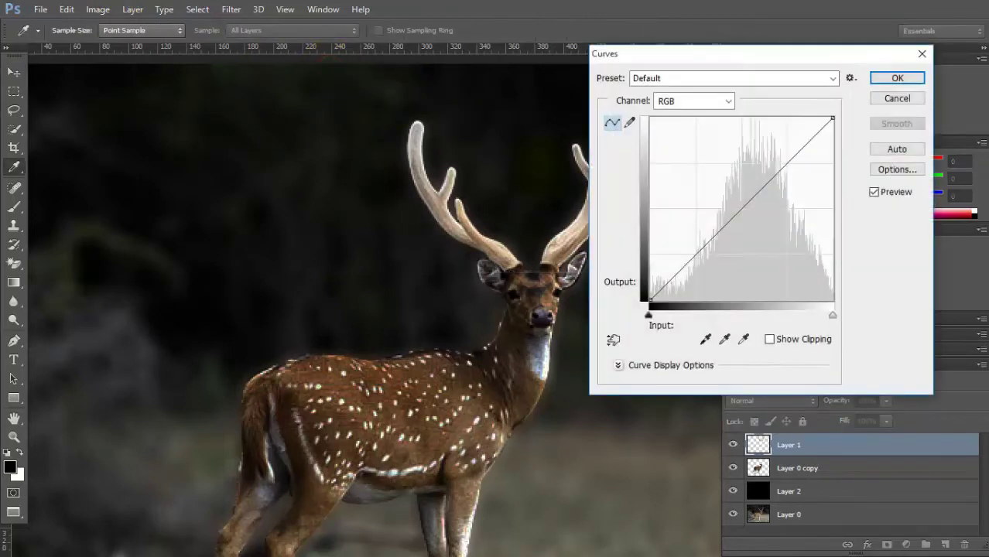
pyautogui.moveTo(734, 210)
pyautogui.mouseDown()
pyautogui.moveTo(694, 167)
pyautogui.moveTo(732, 206)
pyautogui.mouseUp()
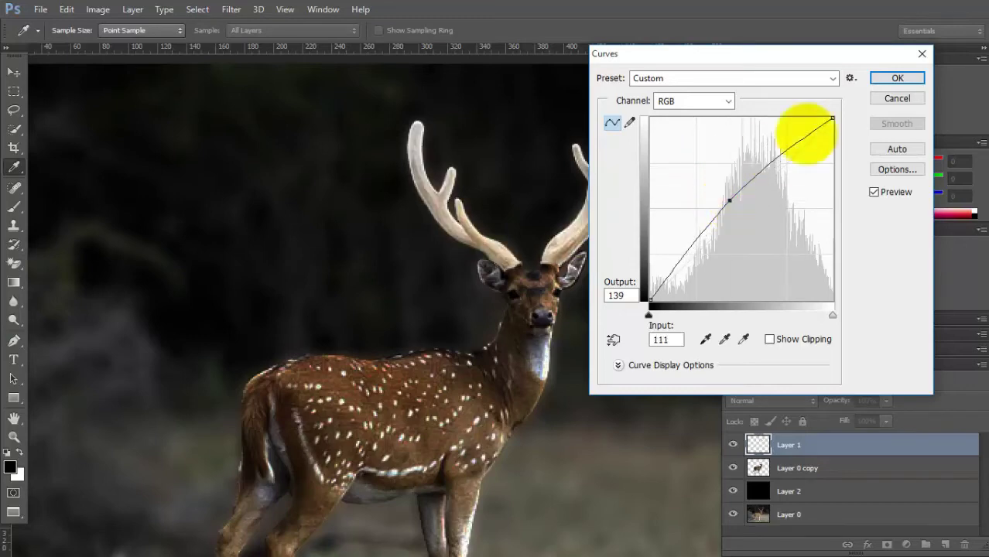
pyautogui.click(896, 78)
pyautogui.press('z')
pyautogui.press('alt')
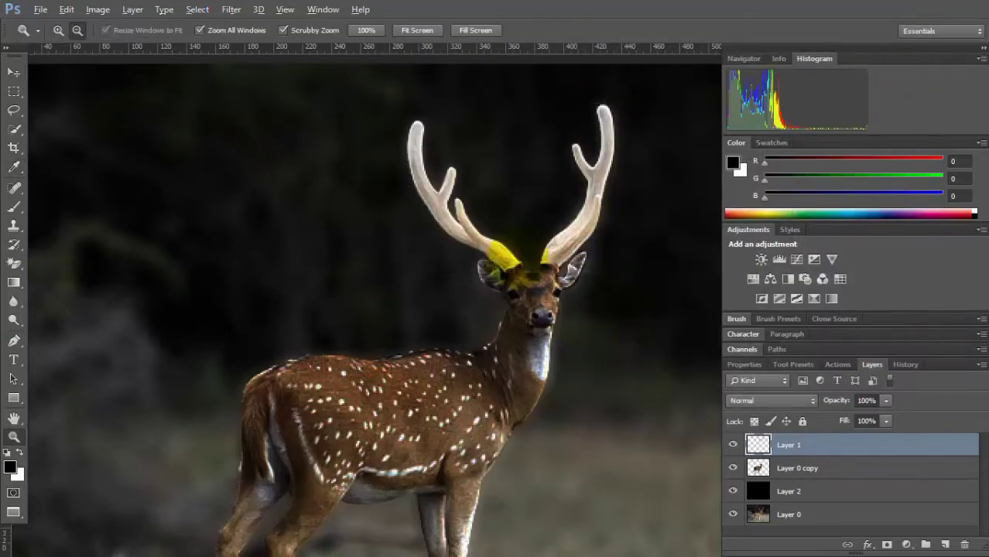
pyautogui.keyDown('alt'); pyautogui.click(517, 256); pyautogui.keyUp('alt')
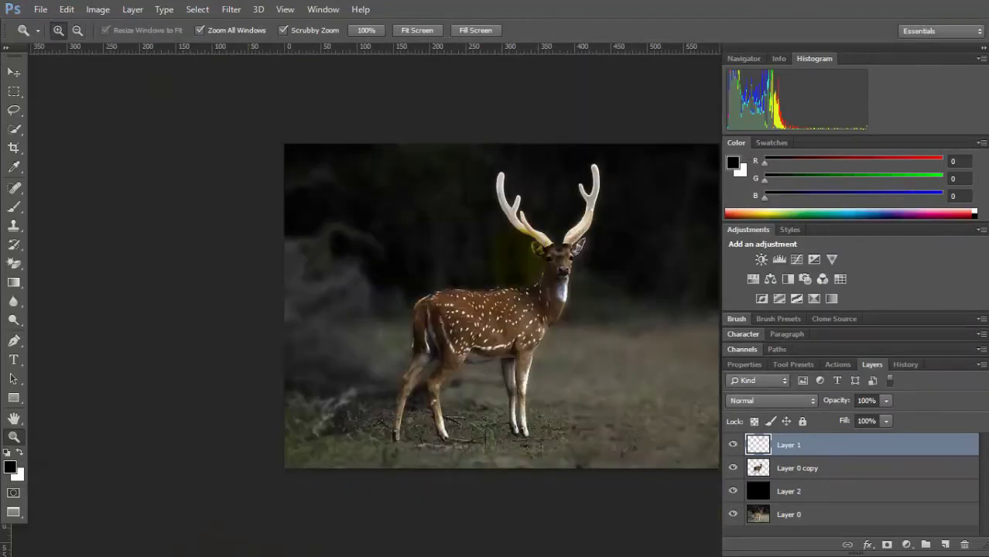
# - Apply Levels to Layer 1 with black 0, midtone 1.04 and white 255
pyautogui.click(14, 418)
pyautogui.moveTo(572, 346); pyautogui.dragTo(502, 337)
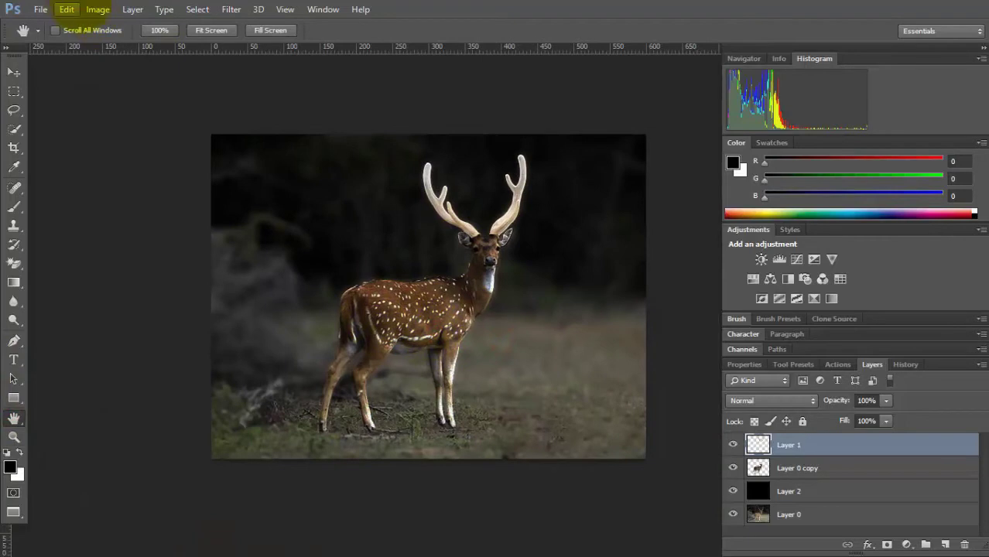
pyautogui.click(98, 10)
pyautogui.click(131, 47)
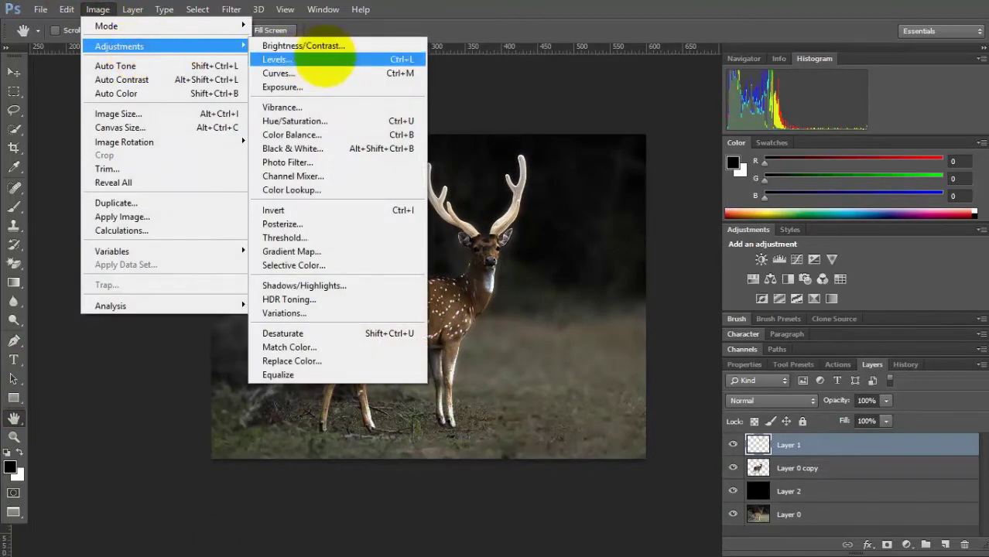
pyautogui.click(318, 59)
pyautogui.moveTo(452, 92); pyautogui.dragTo(709, 94)
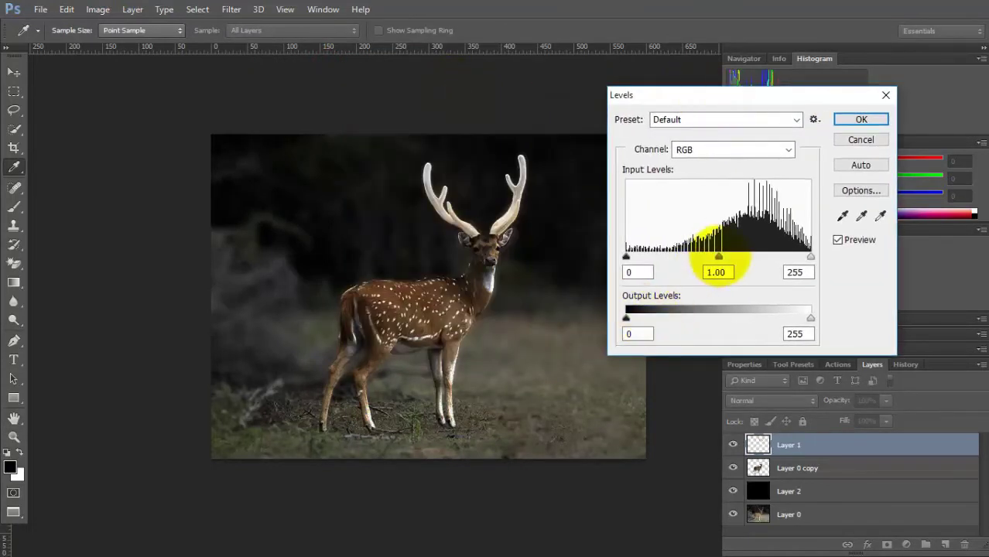
pyautogui.moveTo(719, 257)
pyautogui.mouseDown()
pyautogui.moveTo(669, 256)
pyautogui.moveTo(716, 257)
pyautogui.mouseUp()
pyautogui.moveTo(808, 255)
pyautogui.mouseDown()
pyautogui.moveTo(692, 256)
pyautogui.moveTo(662, 236)
pyautogui.moveTo(794, 260)
pyautogui.moveTo(820, 249)
pyautogui.mouseUp()
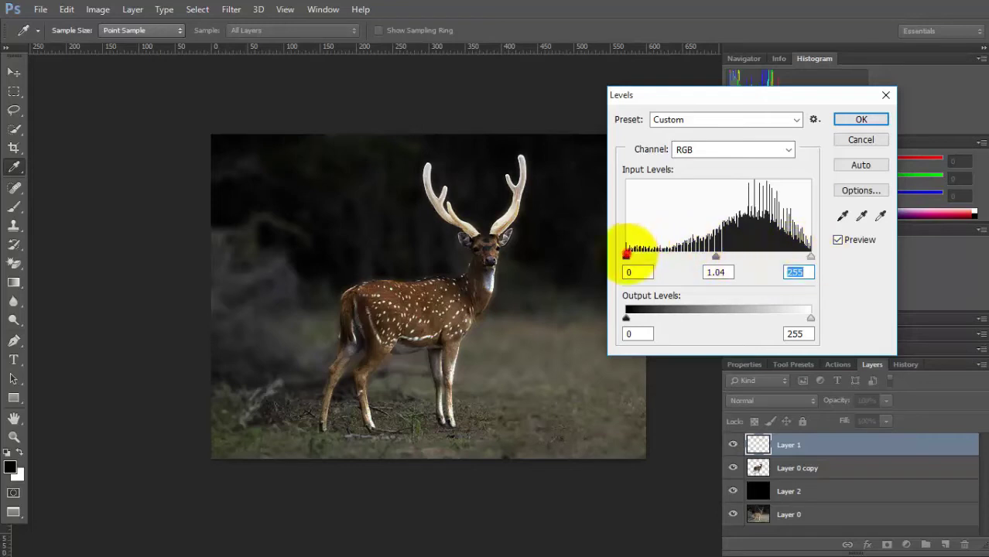
pyautogui.moveTo(626, 257)
pyautogui.mouseDown()
pyautogui.moveTo(660, 257)
pyautogui.moveTo(626, 257)
pyautogui.mouseUp()
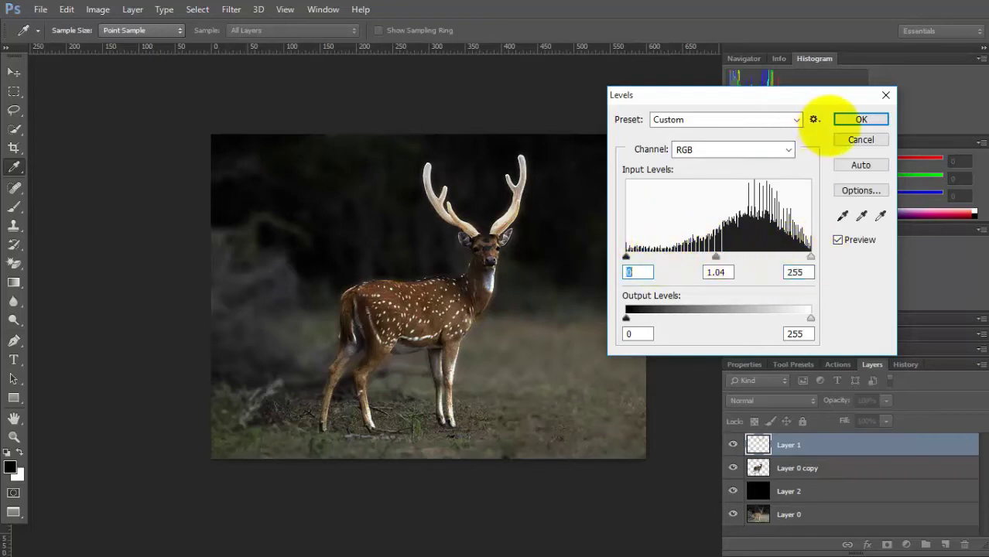
pyautogui.click(855, 122)
# - Add a Drop Shadow to Layer 1 in pale cream colour ebd7bb
pyautogui.click(867, 544)
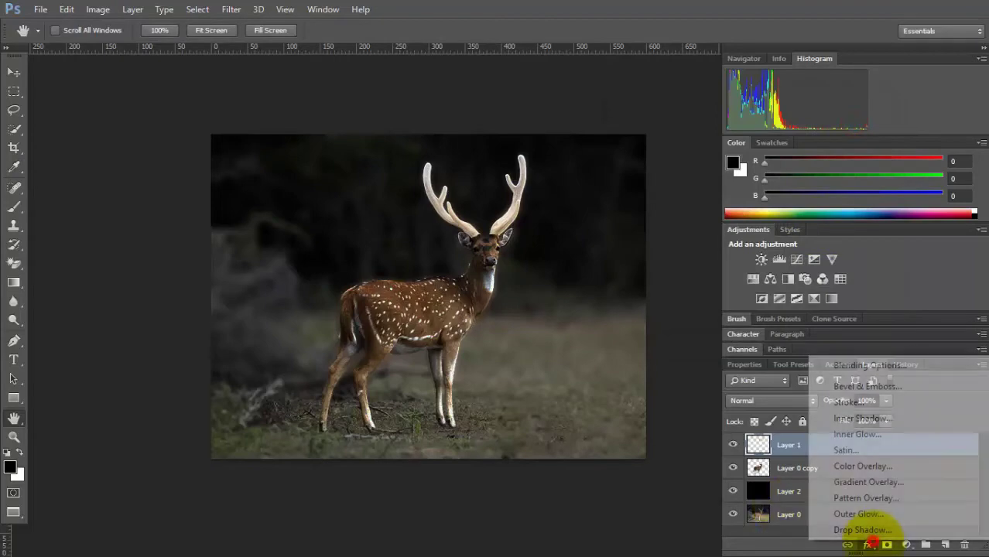
pyautogui.click(881, 530)
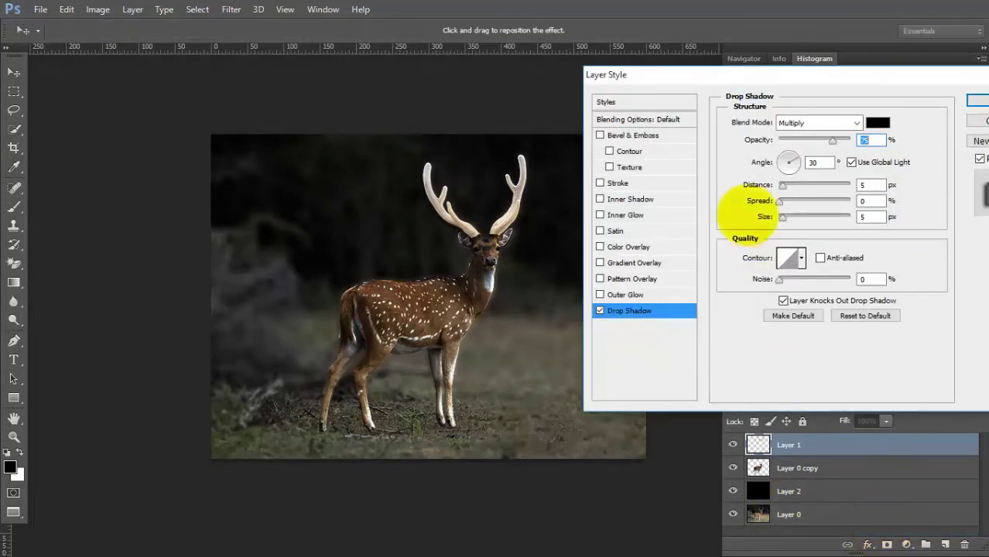
pyautogui.click(877, 122)
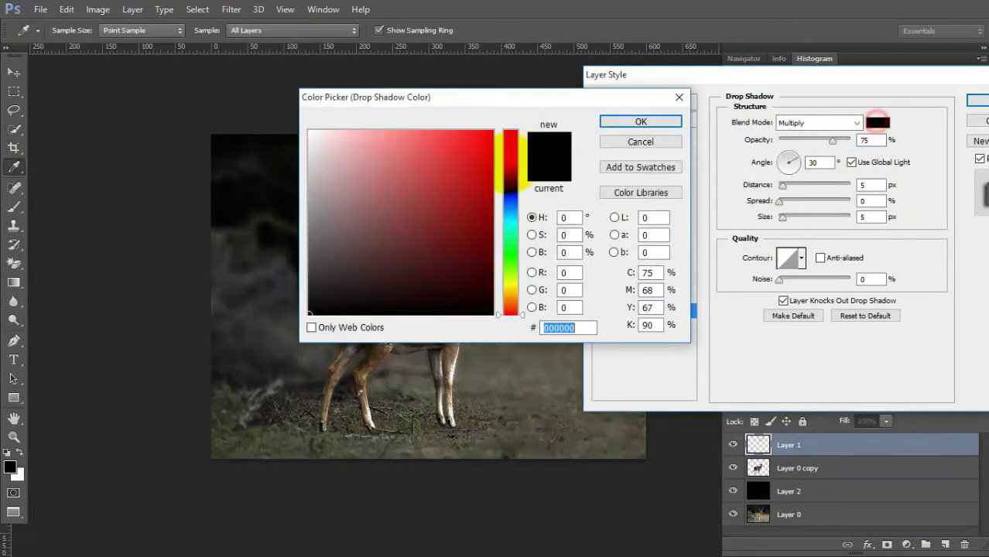
pyautogui.moveTo(463, 100); pyautogui.dragTo(748, 76)
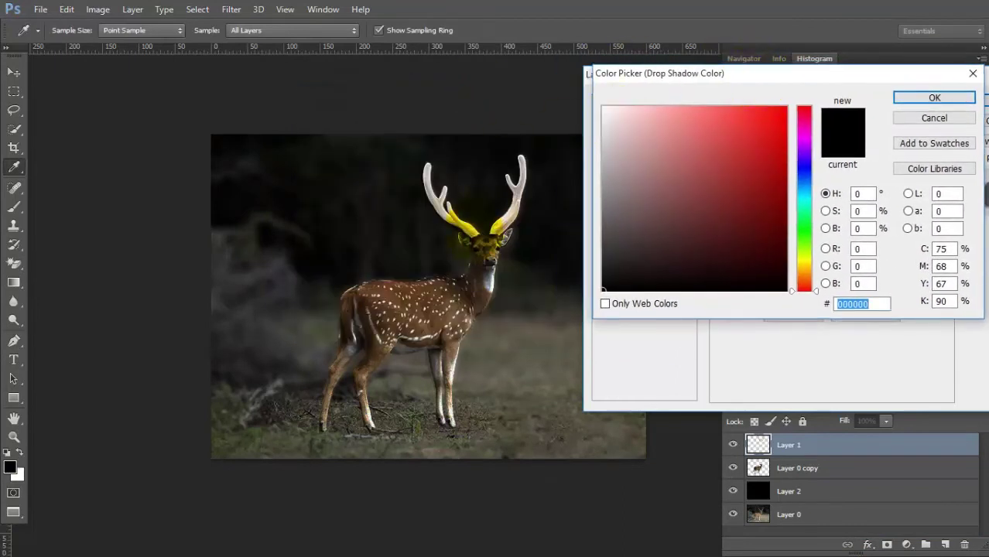
pyautogui.click(467, 226)
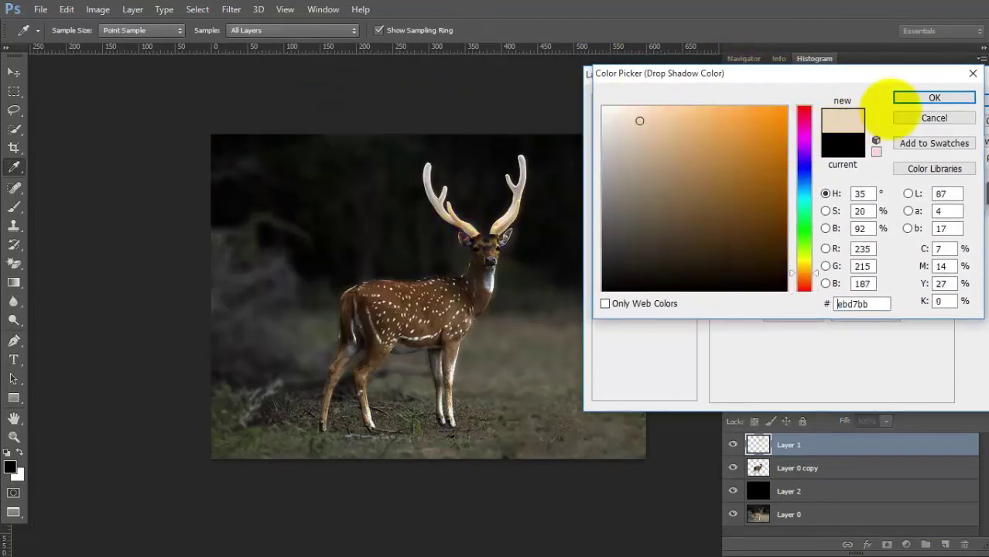
pyautogui.click(912, 98)
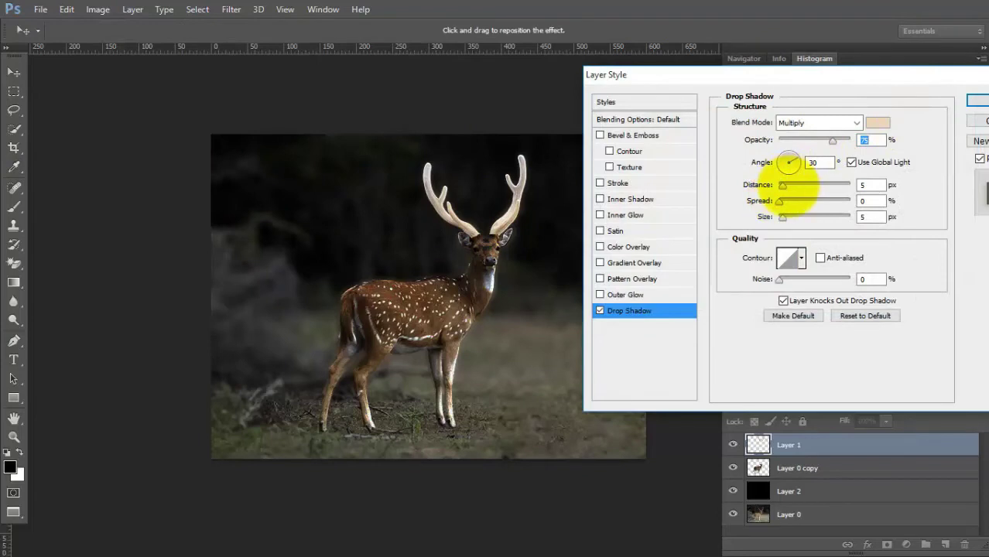
# - Set the shadow Distance to 0, Spread to 57 and Size to 152
pyautogui.click(785, 188)
pyautogui.moveTo(783, 186)
pyautogui.mouseDown()
pyautogui.moveTo(823, 217)
pyautogui.moveTo(822, 185)
pyautogui.mouseUp()
pyautogui.click(778, 202)
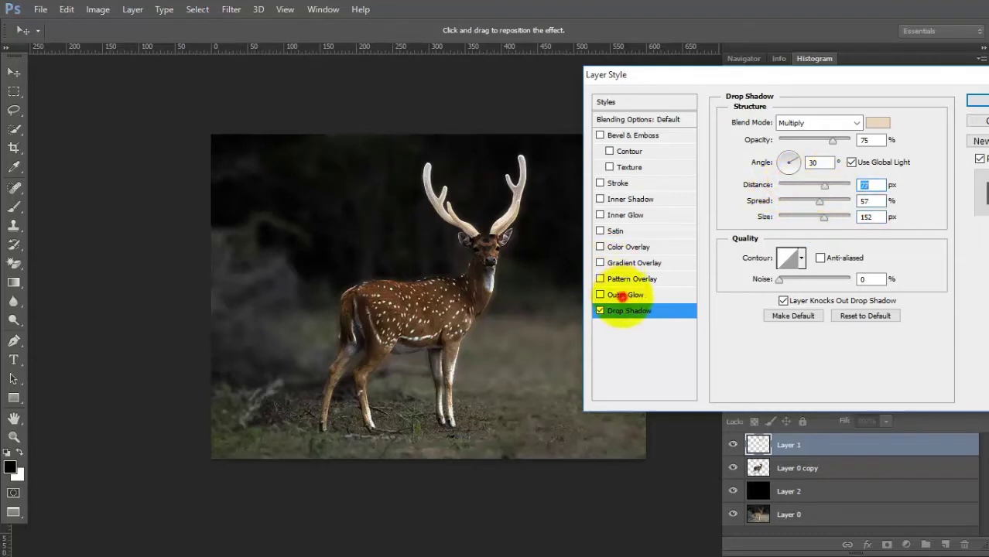
# - Add an outer glow to the antlers layer, trying its noise, maximum opacity and larger size
pyautogui.click(625, 295)
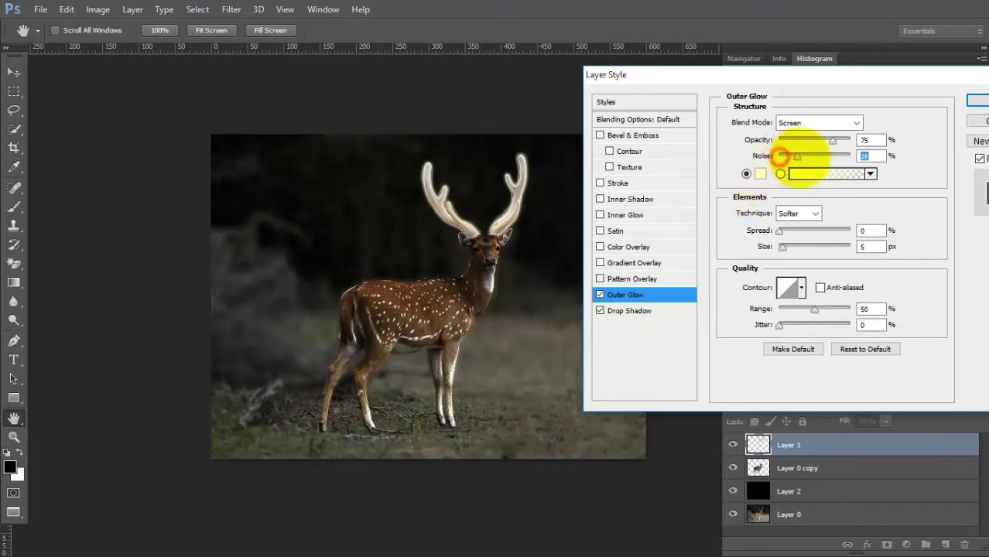
pyautogui.click(757, 157)
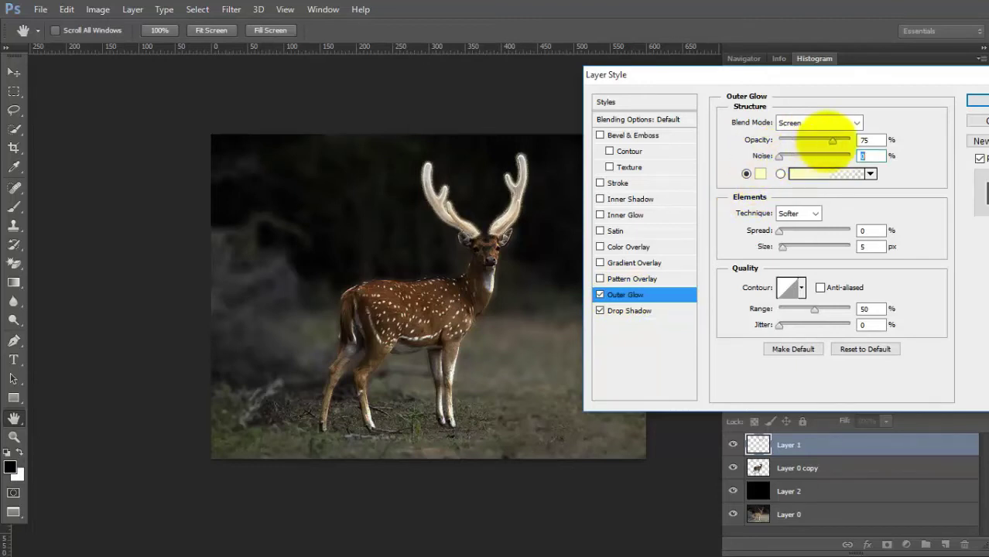
pyautogui.moveTo(833, 140)
pyautogui.mouseDown()
pyautogui.moveTo(850, 139)
pyautogui.moveTo(842, 139)
pyautogui.mouseUp()
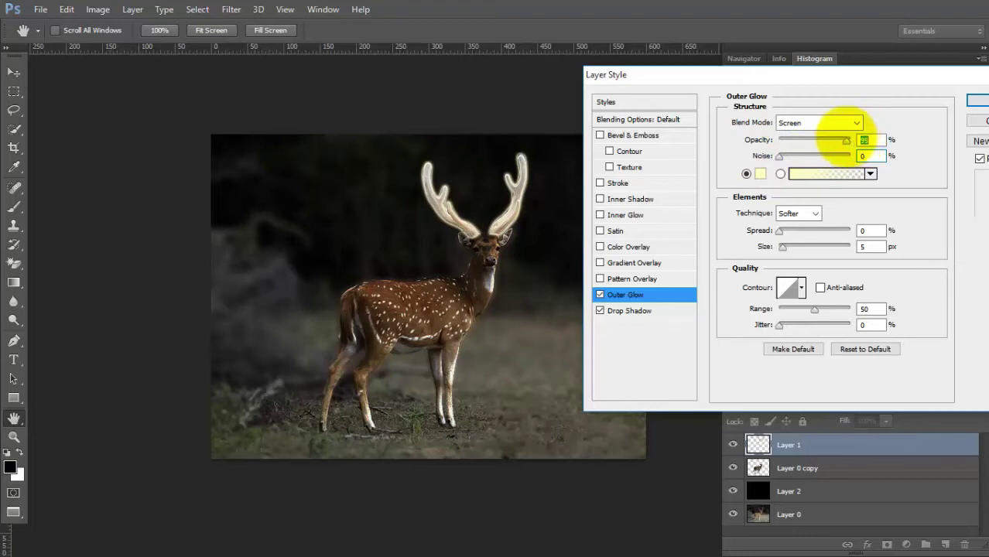
pyautogui.click(781, 230)
pyautogui.moveTo(782, 231); pyautogui.dragTo(778, 229)
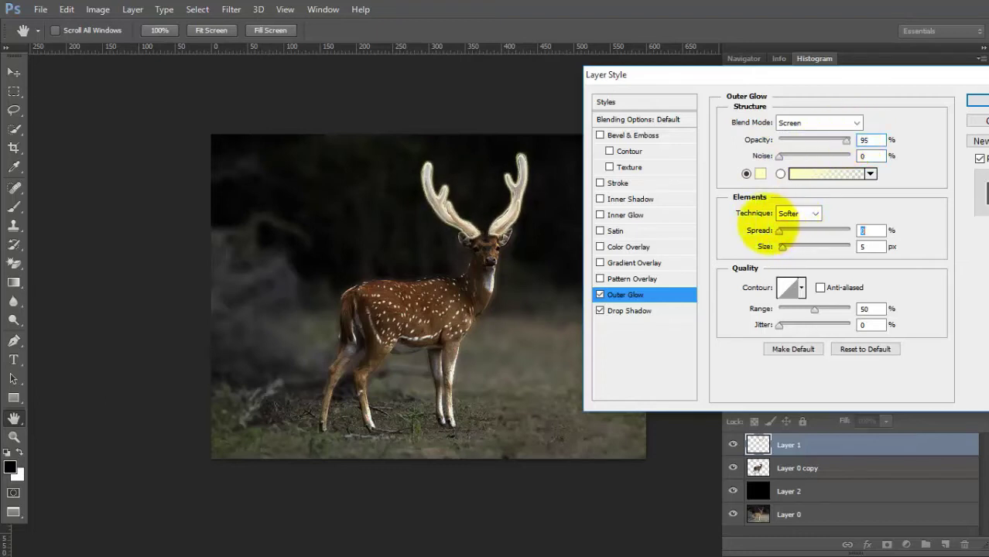
pyautogui.moveTo(782, 246)
pyautogui.mouseDown()
pyautogui.moveTo(849, 246)
pyautogui.moveTo(791, 246)
pyautogui.mouseUp()
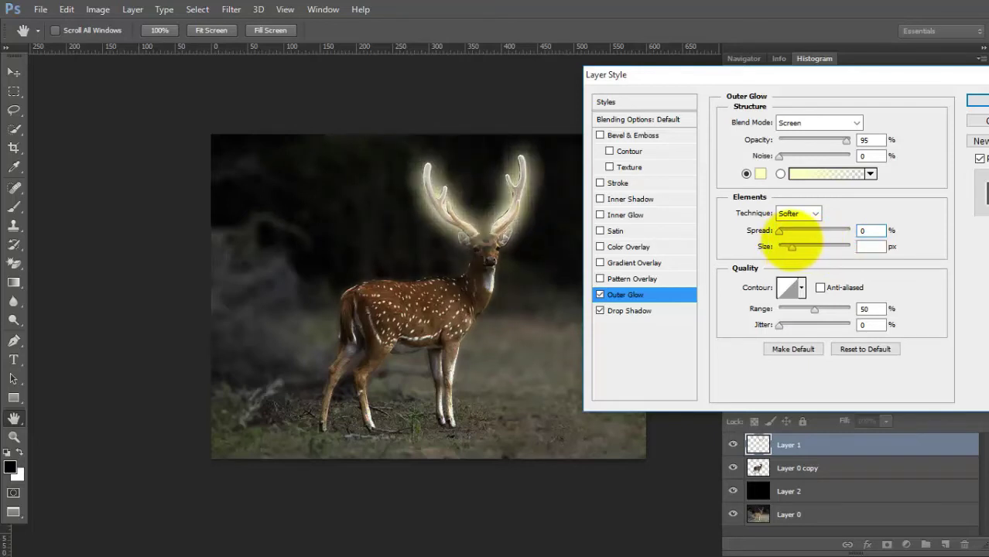
pyautogui.click(791, 246)
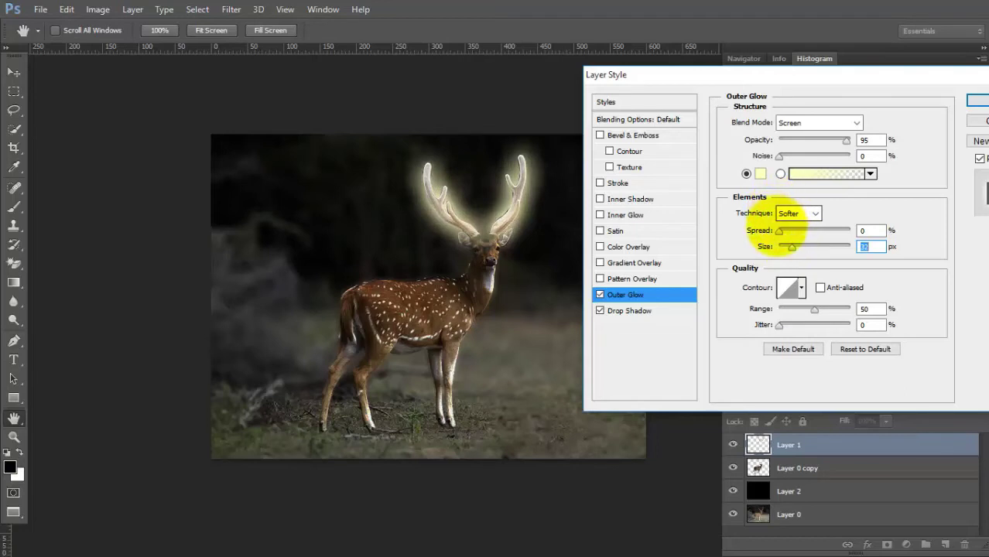
# - Dim the antler glow to 58% opacity with zero noise and a slightly smaller size
pyautogui.moveTo(778, 230); pyautogui.dragTo(778, 230)
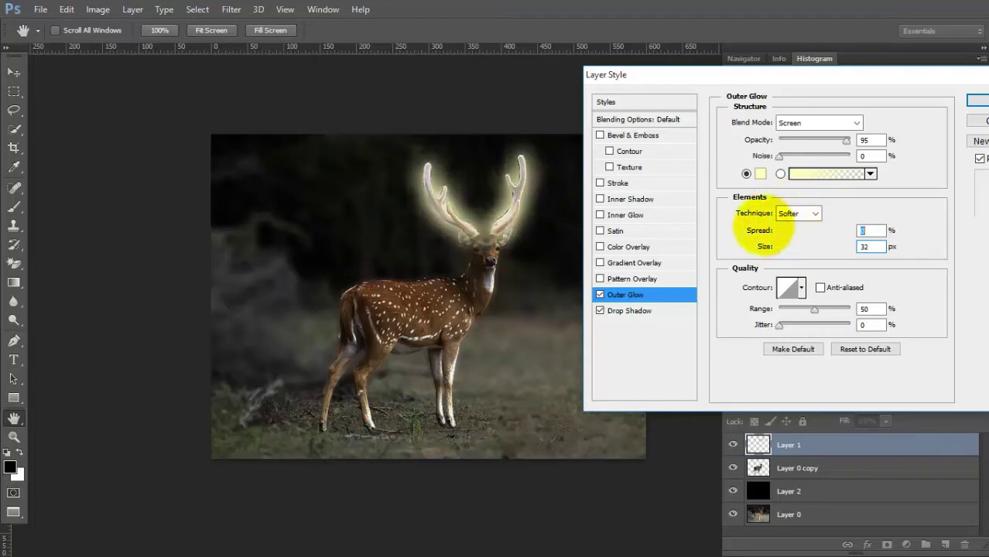
pyautogui.moveTo(845, 140); pyautogui.dragTo(815, 140)
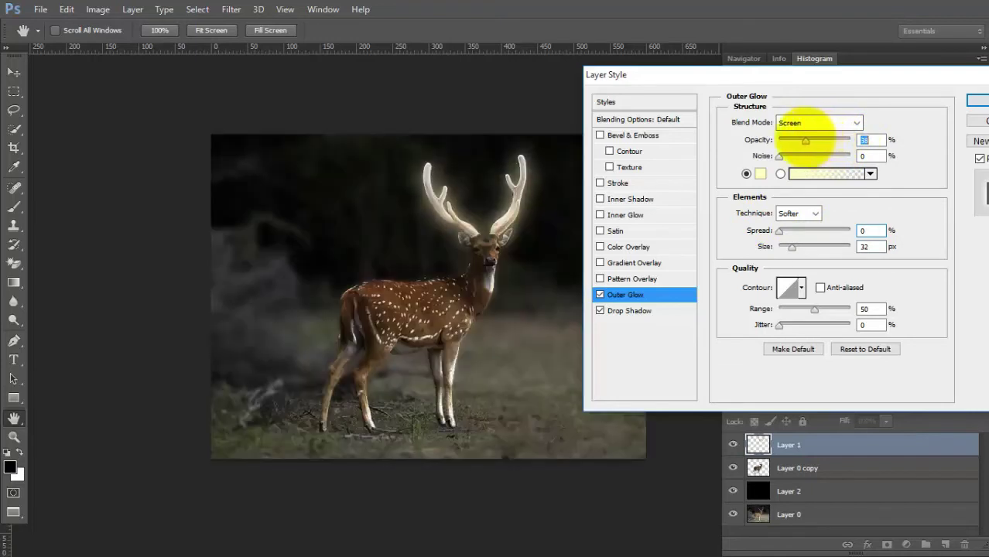
pyautogui.moveTo(806, 140)
pyautogui.mouseDown()
pyautogui.moveTo(799, 156)
pyautogui.moveTo(766, 156)
pyautogui.moveTo(821, 140)
pyautogui.mouseUp()
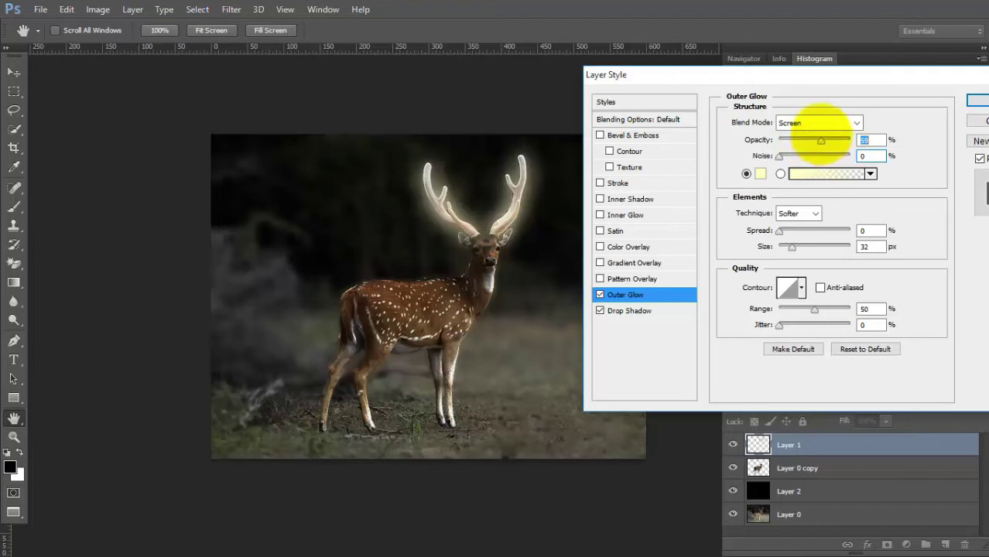
pyautogui.moveTo(821, 140); pyautogui.dragTo(813, 140)
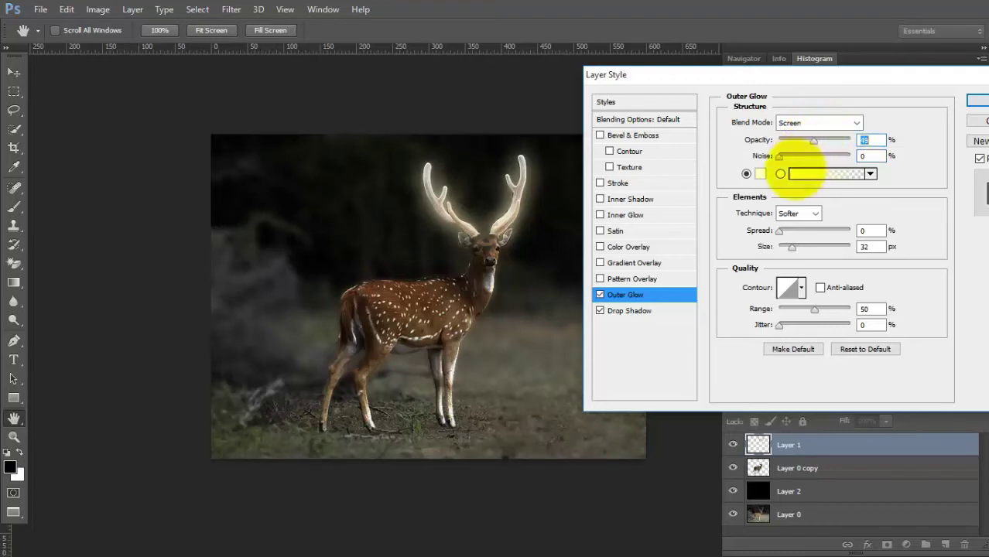
pyautogui.click(780, 156)
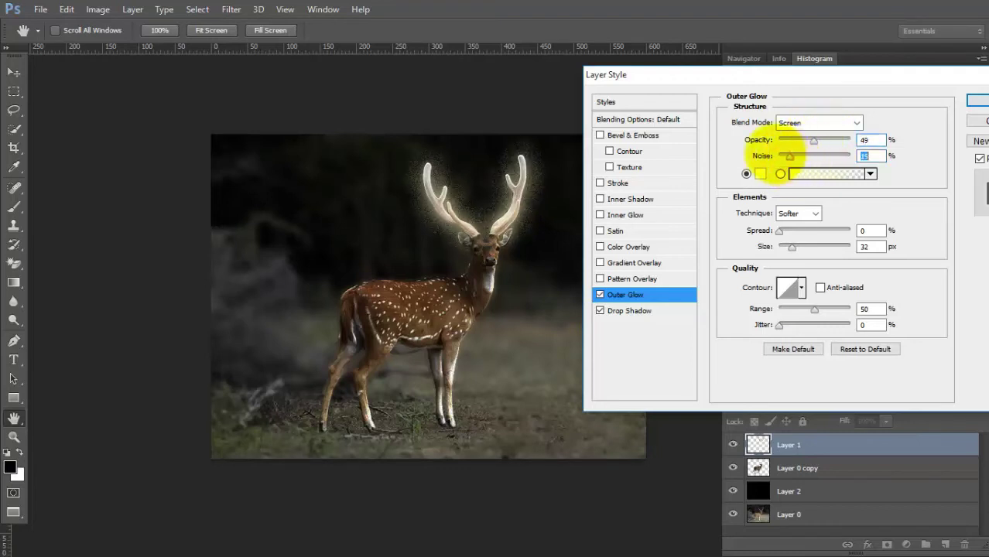
pyautogui.click(791, 246)
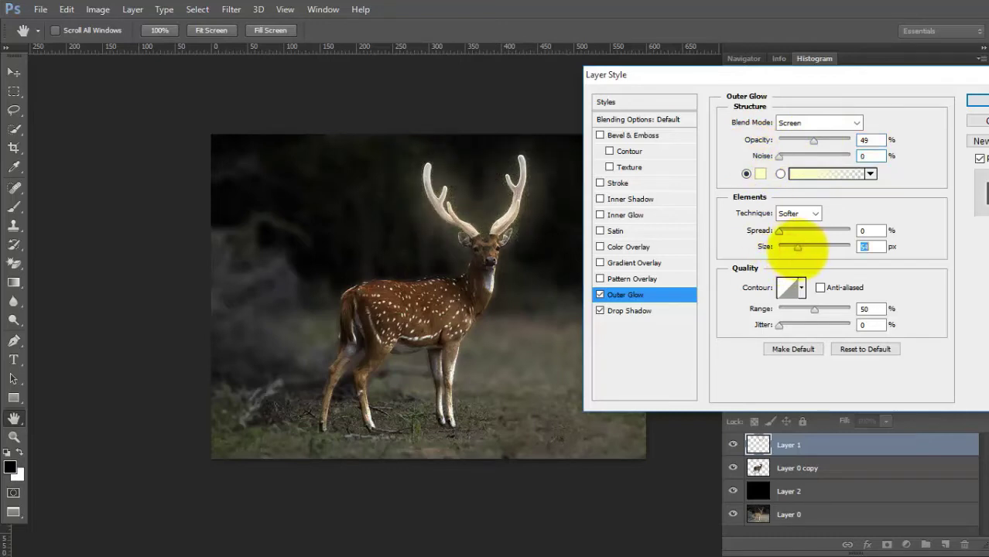
pyautogui.moveTo(798, 247); pyautogui.dragTo(796, 247)
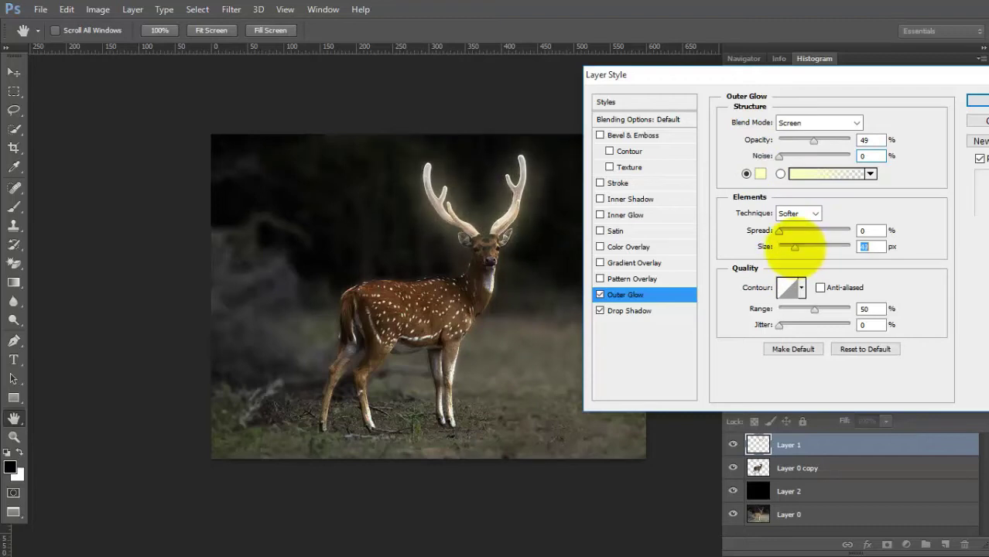
pyautogui.moveTo(812, 142); pyautogui.dragTo(820, 140)
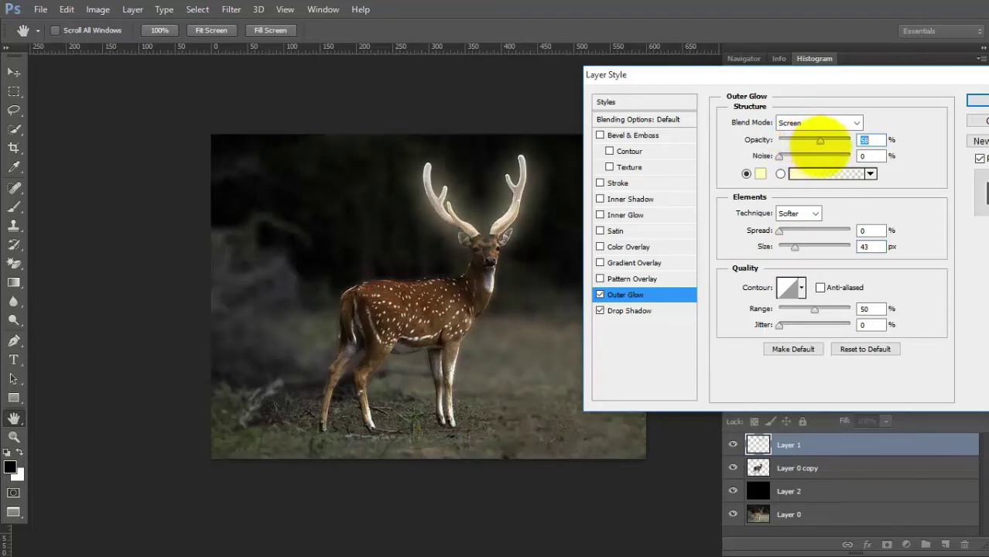
pyautogui.moveTo(795, 246); pyautogui.dragTo(792, 246)
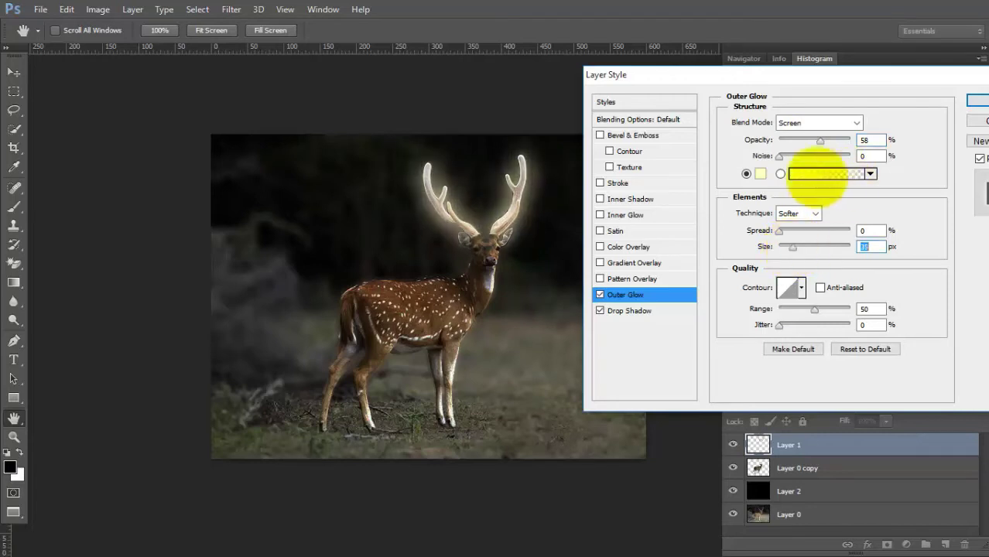
pyautogui.click(758, 173)
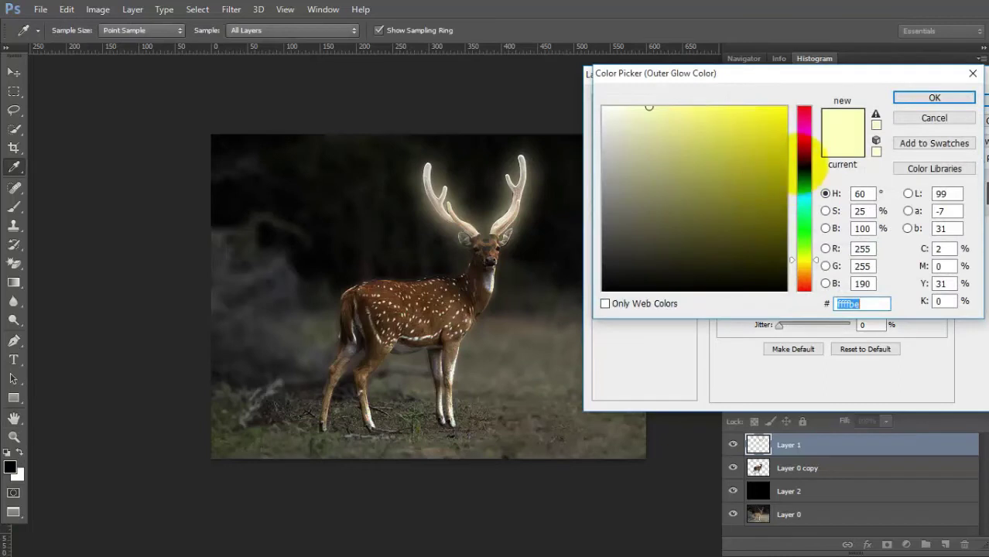
# - Change the glow colour to a more saturated yellow in the Color Picker
pyautogui.click(797, 126)
pyautogui.moveTo(803, 125); pyautogui.dragTo(805, 263)
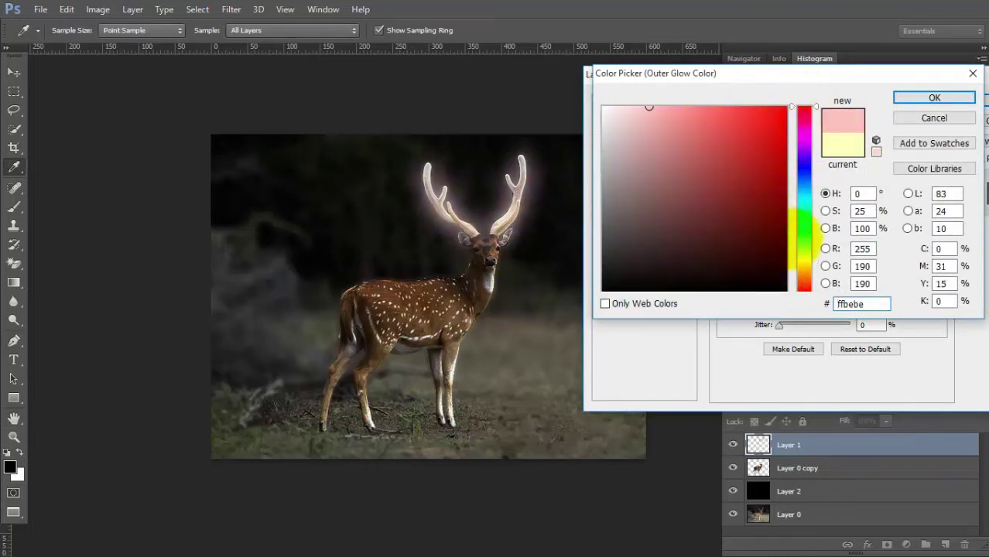
pyautogui.moveTo(684, 107)
pyautogui.mouseDown()
pyautogui.moveTo(762, 122)
pyautogui.moveTo(716, 106)
pyautogui.mouseUp()
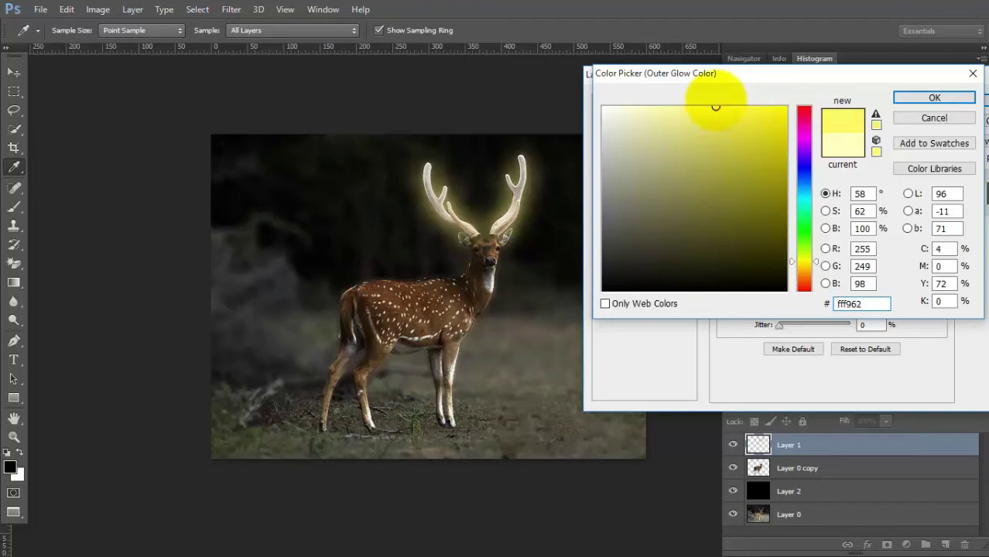
pyautogui.moveTo(715, 106); pyautogui.dragTo(726, 107)
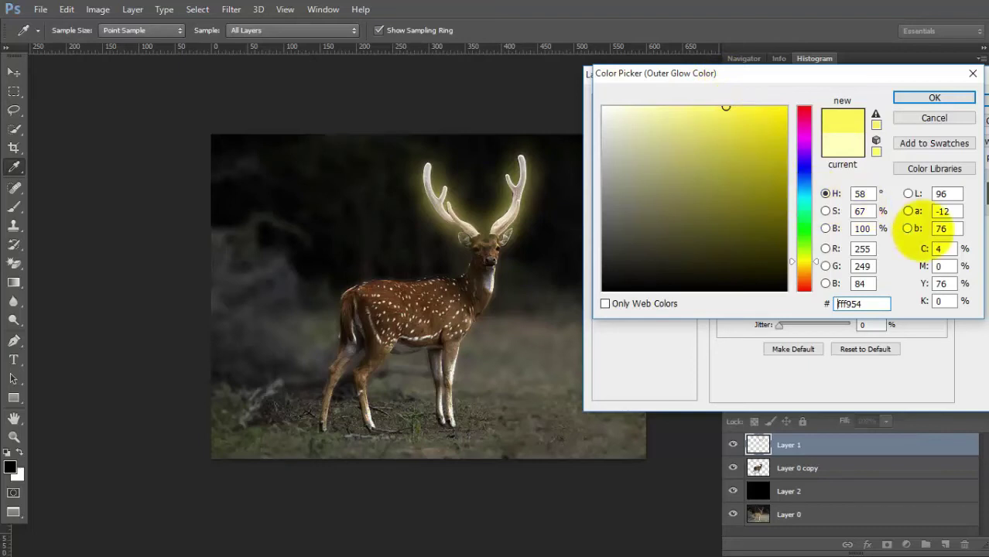
pyautogui.click(804, 130)
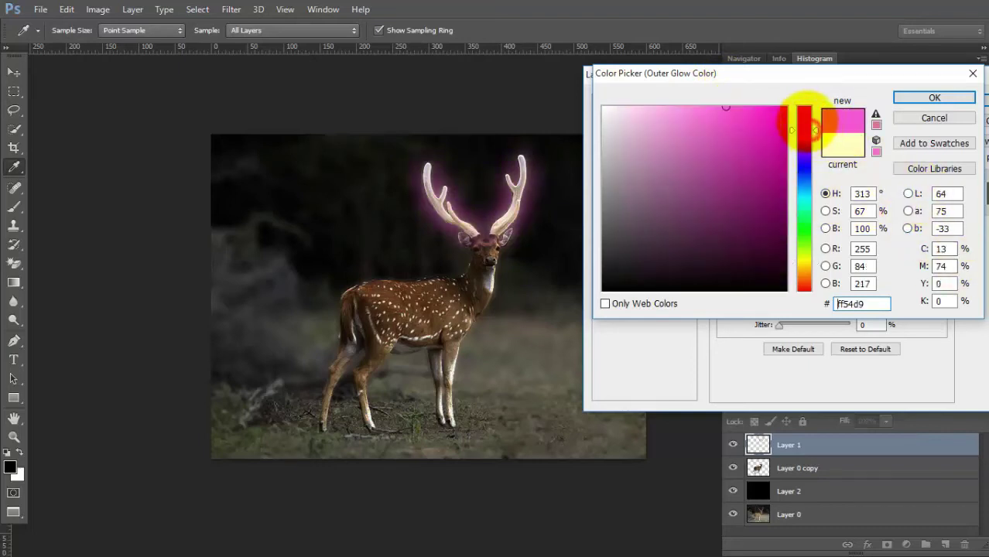
pyautogui.moveTo(805, 130); pyautogui.dragTo(804, 87)
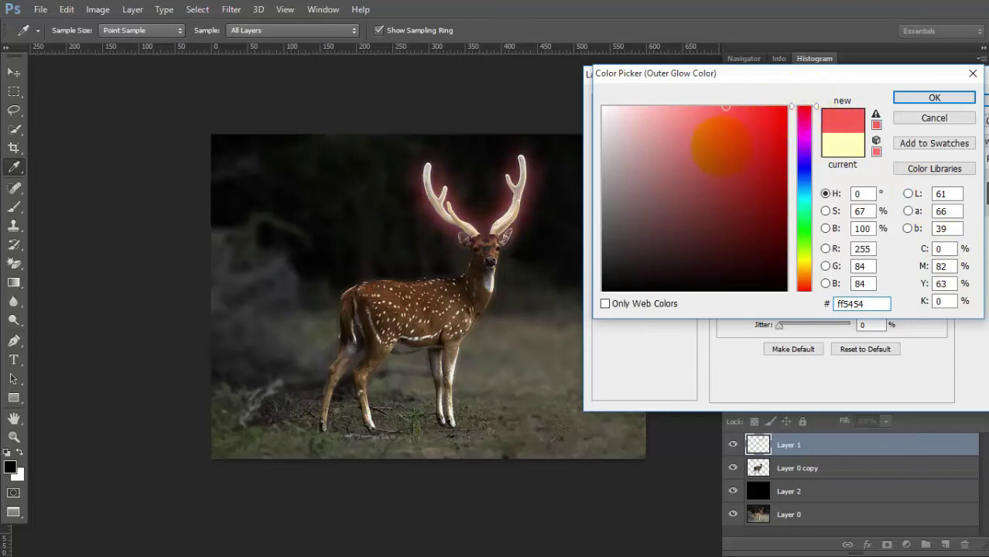
pyautogui.click(805, 263)
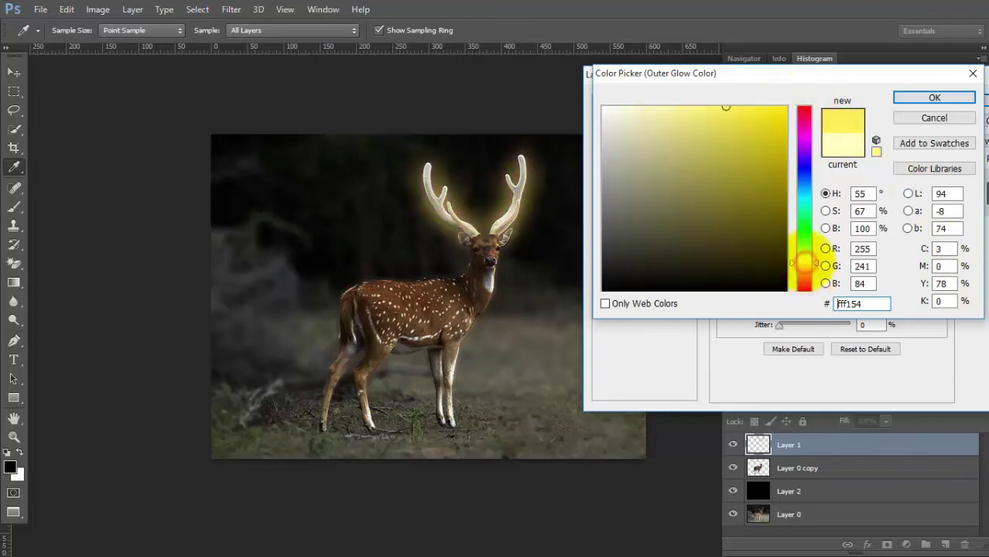
pyautogui.moveTo(805, 263); pyautogui.dragTo(805, 259)
pyautogui.moveTo(753, 129); pyautogui.dragTo(739, 88)
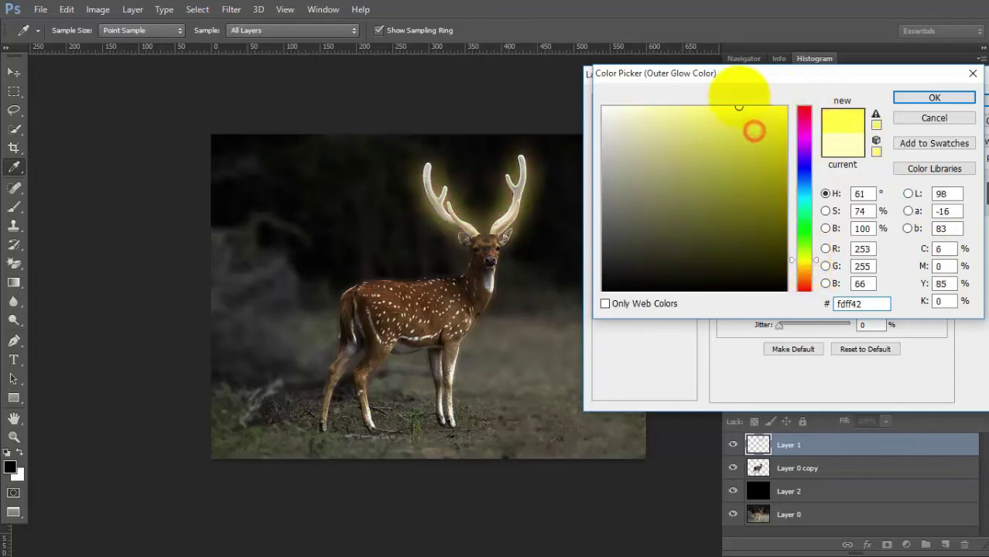
pyautogui.click(911, 95)
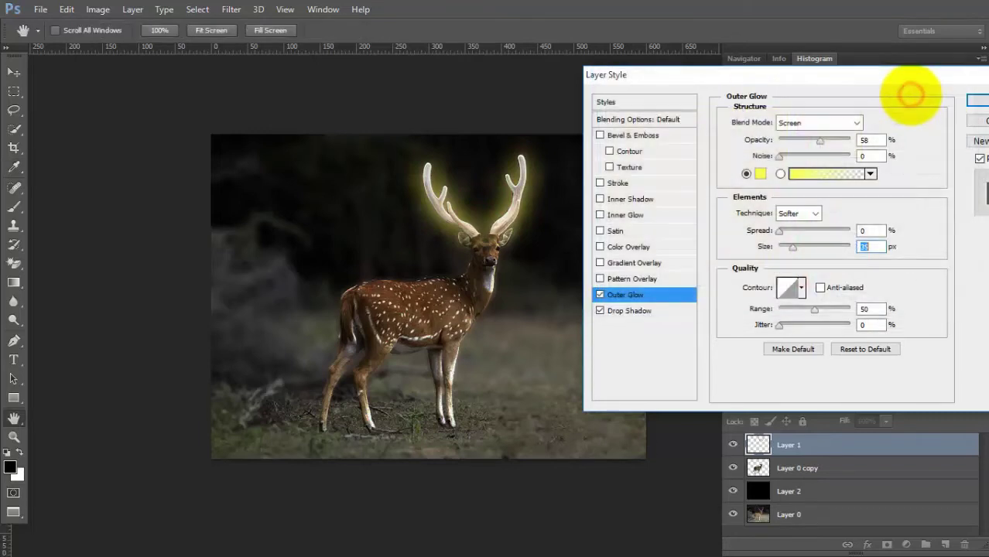
# - Lower the glow to 52% opacity, widen its spread, and apply the outer glow
pyautogui.moveTo(820, 140)
pyautogui.mouseDown()
pyautogui.moveTo(802, 140)
pyautogui.moveTo(820, 140)
pyautogui.mouseUp()
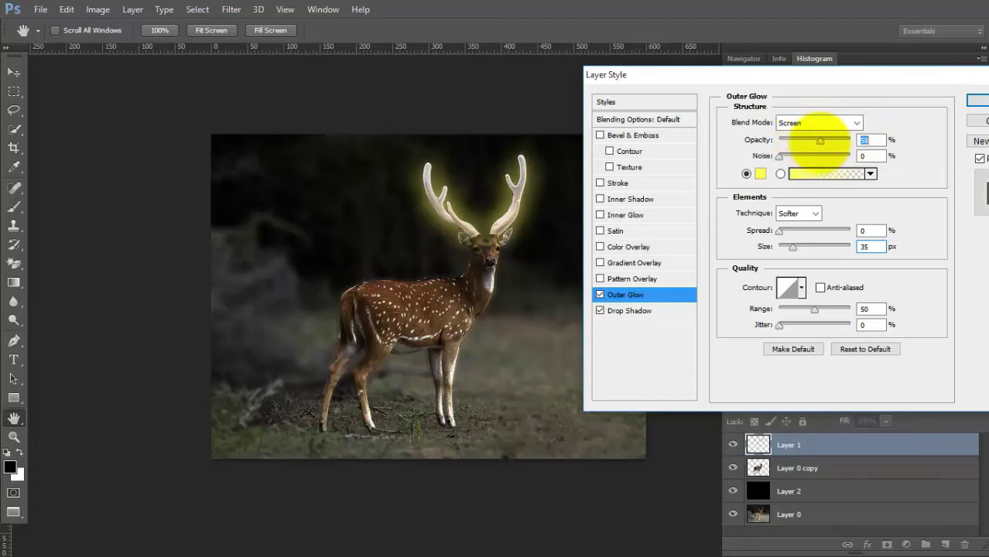
pyautogui.write('52')
pyautogui.click(780, 155)
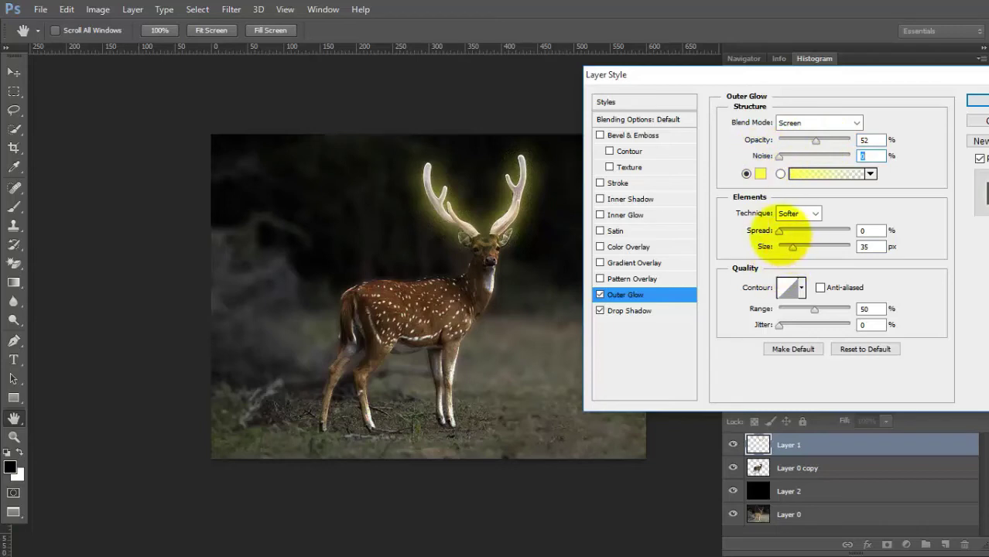
pyautogui.moveTo(779, 230)
pyautogui.mouseDown()
pyautogui.moveTo(789, 230)
pyautogui.moveTo(780, 230)
pyautogui.mouseUp()
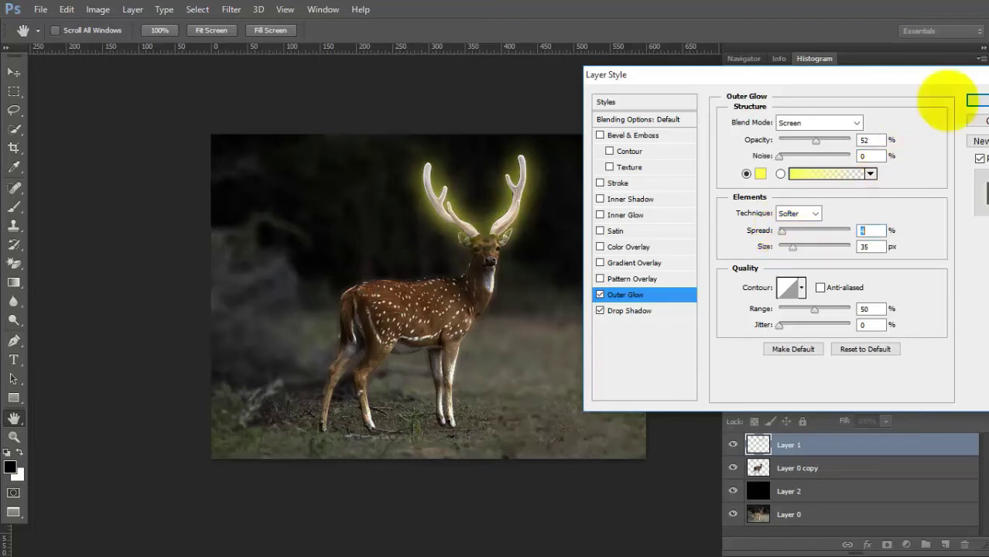
pyautogui.click(972, 100)
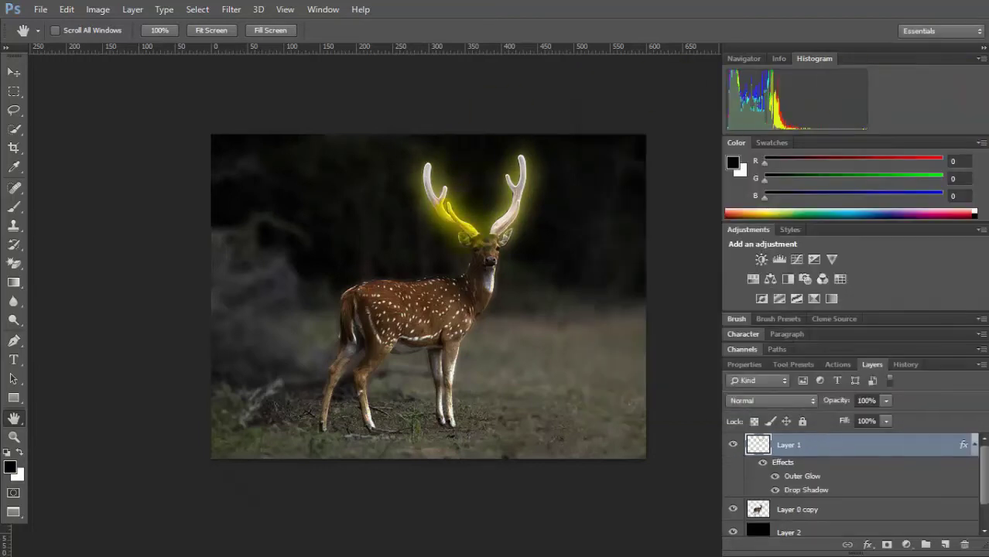
# - Choose a soft 45 px round brush at 52% opacity and 50% flow, testing a stroke on the neck
pyautogui.press('z')
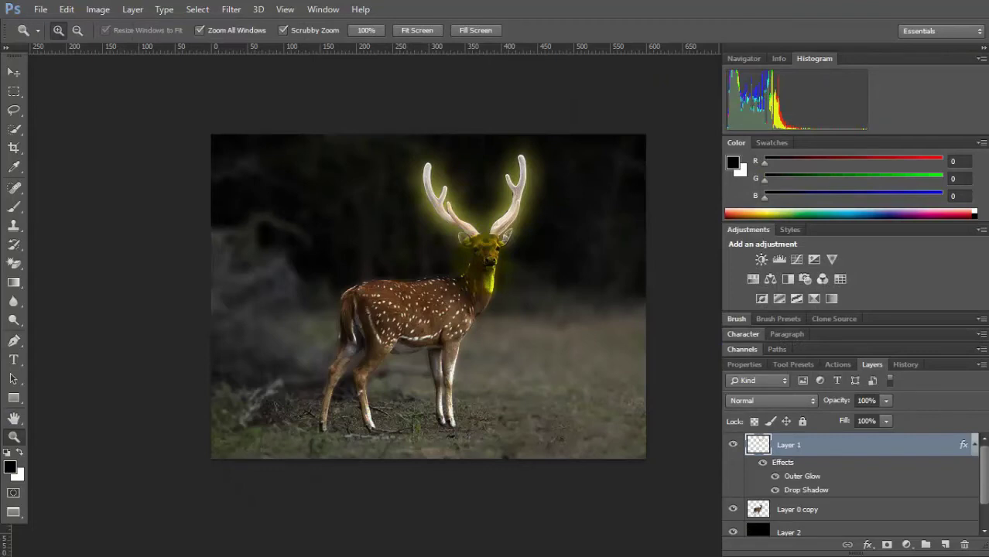
pyautogui.press('b')
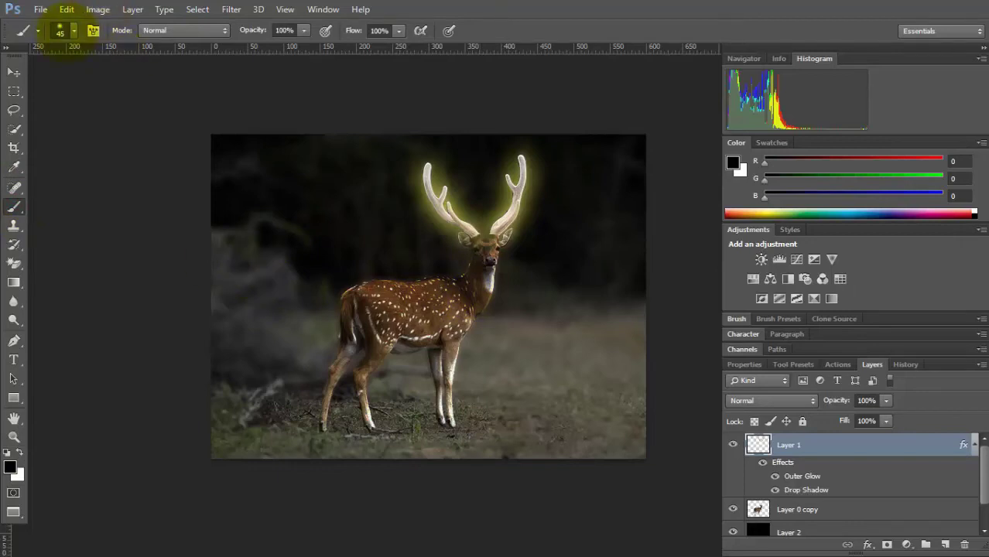
pyautogui.click(74, 31)
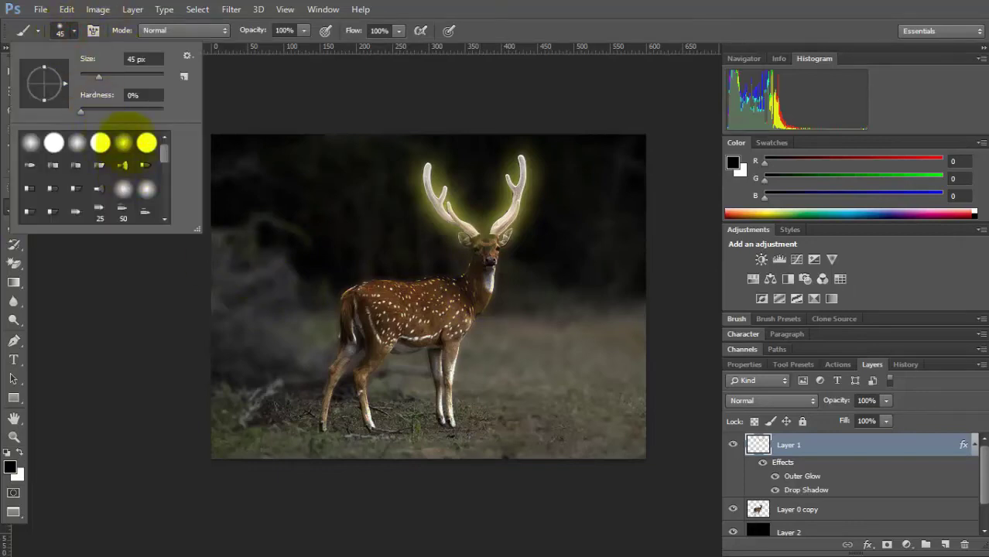
pyautogui.doubleClick(124, 142)
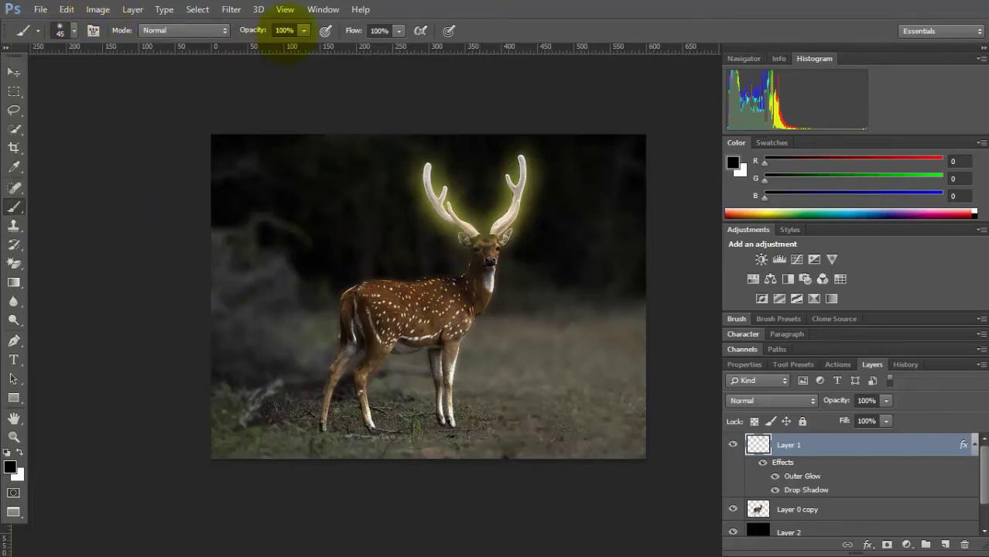
pyautogui.click(303, 31)
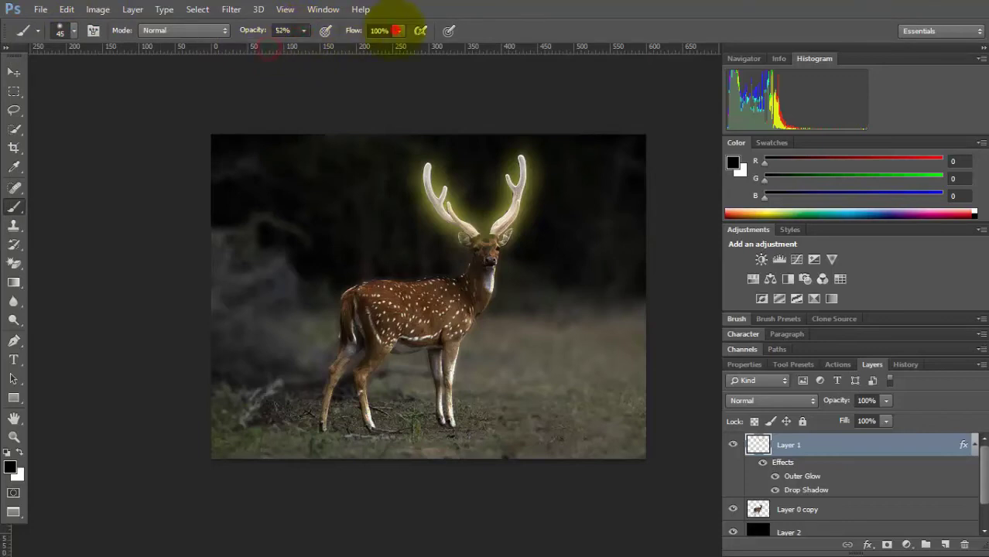
pyautogui.click(399, 31)
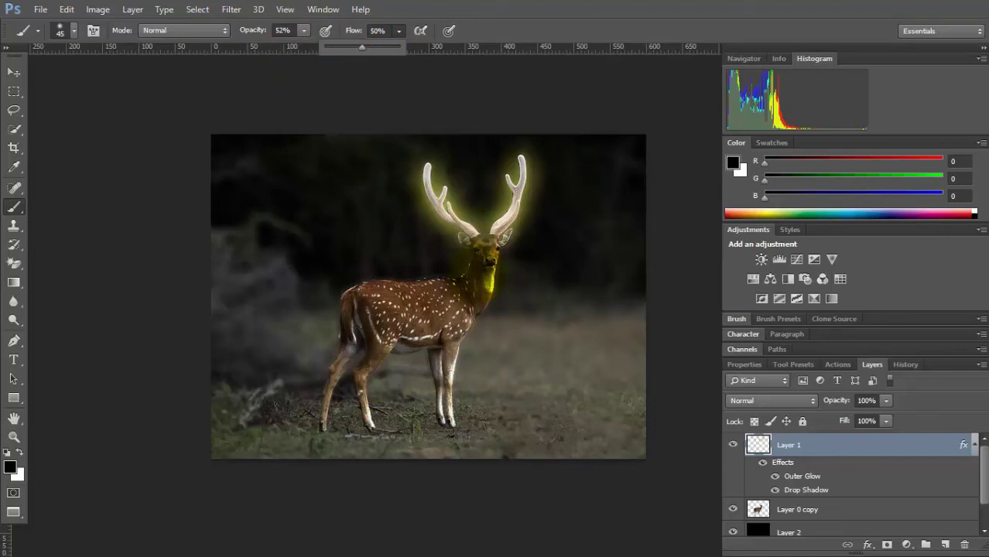
pyautogui.moveTo(481, 257); pyautogui.dragTo(458, 321)
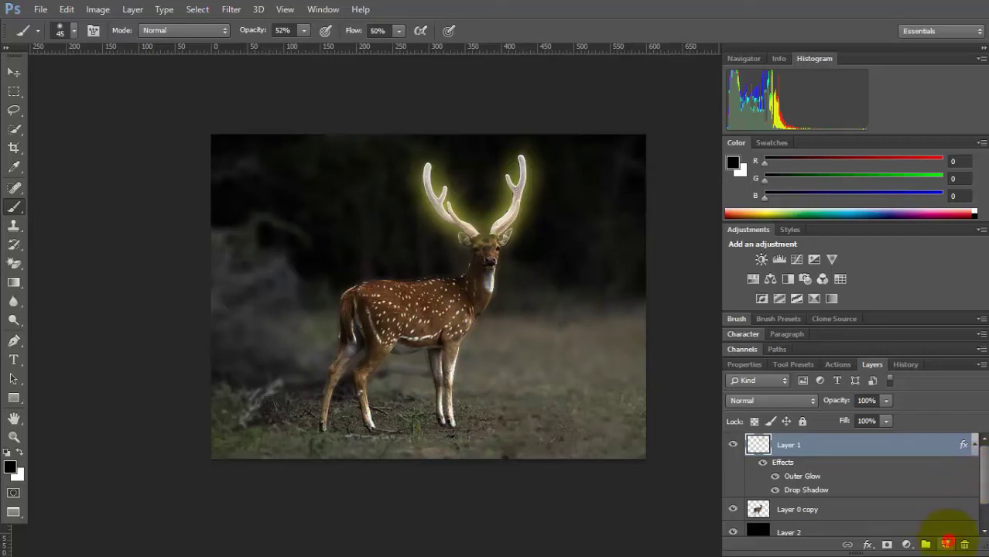
# - Add a new layer, set a bright yellow foreground colour, and undo a trial neck stroke
pyautogui.click(946, 543)
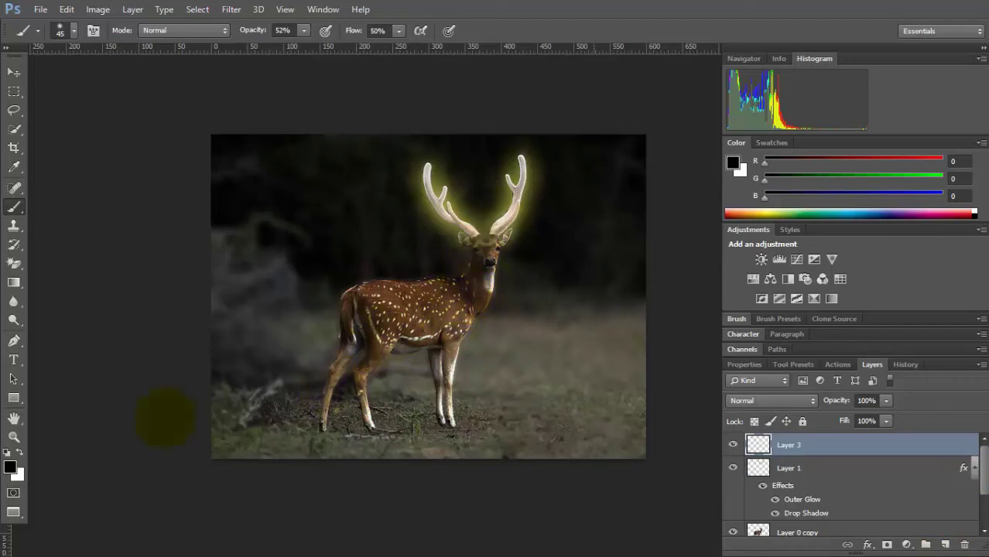
pyautogui.click(10, 467)
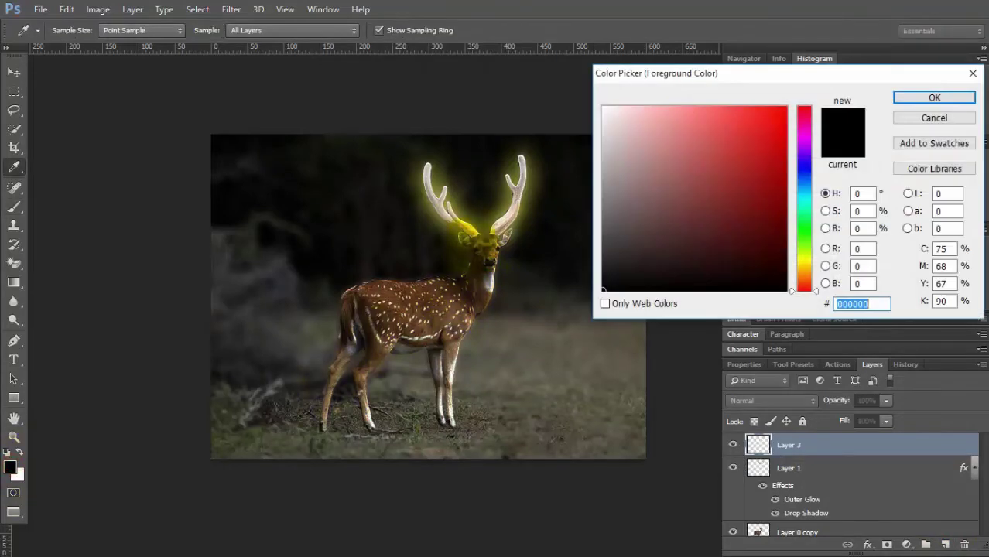
pyautogui.click(805, 263)
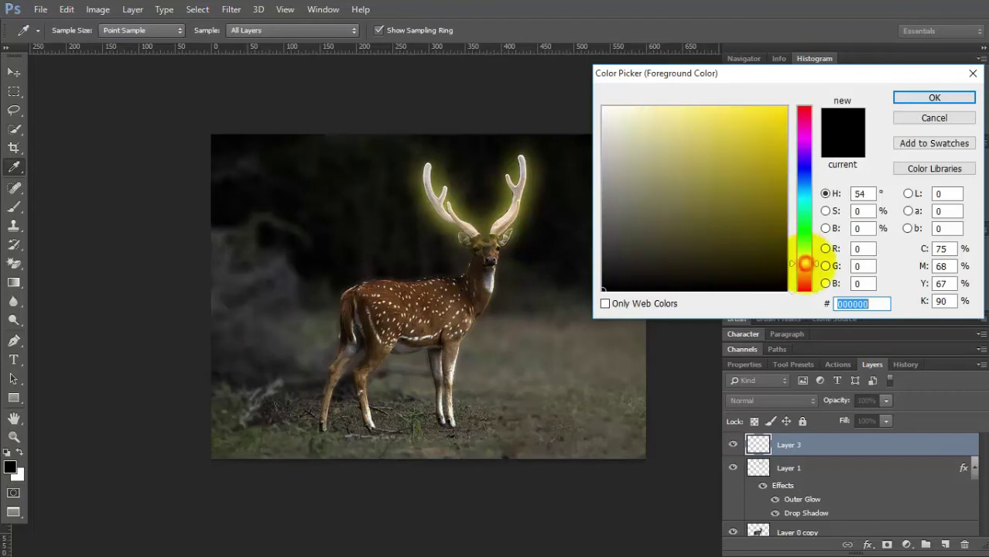
pyautogui.moveTo(751, 129); pyautogui.dragTo(721, 105)
pyautogui.click(897, 92)
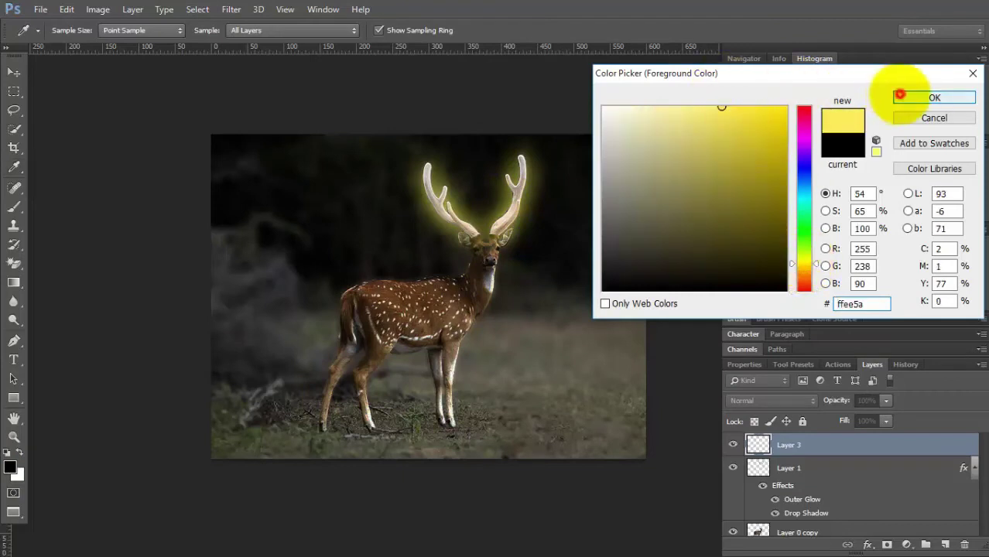
pyautogui.press('b')
pyautogui.moveTo(483, 253); pyautogui.dragTo(479, 293)
pyautogui.hotkey('ctrl', 'z')
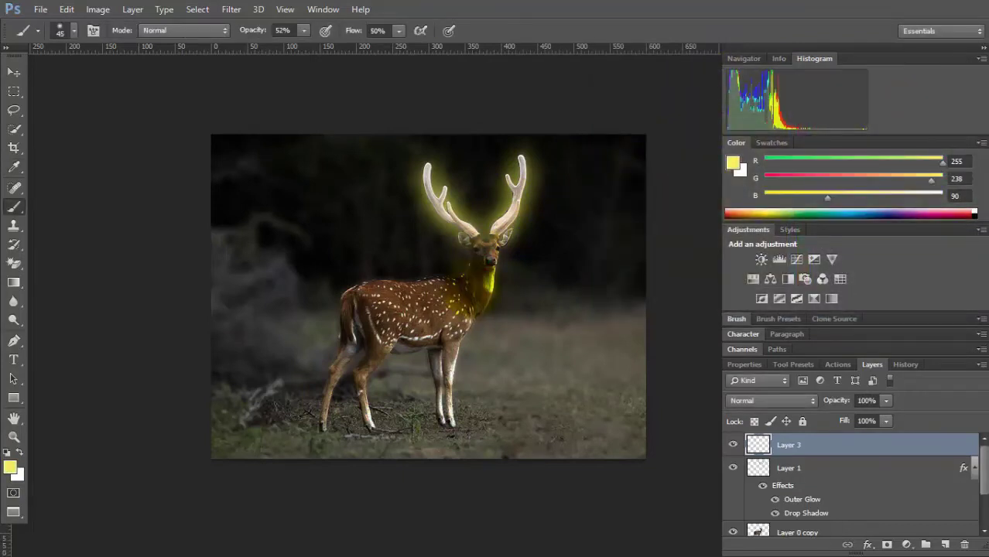
pyautogui.hotkey('ctrl', 'alt', 'z')
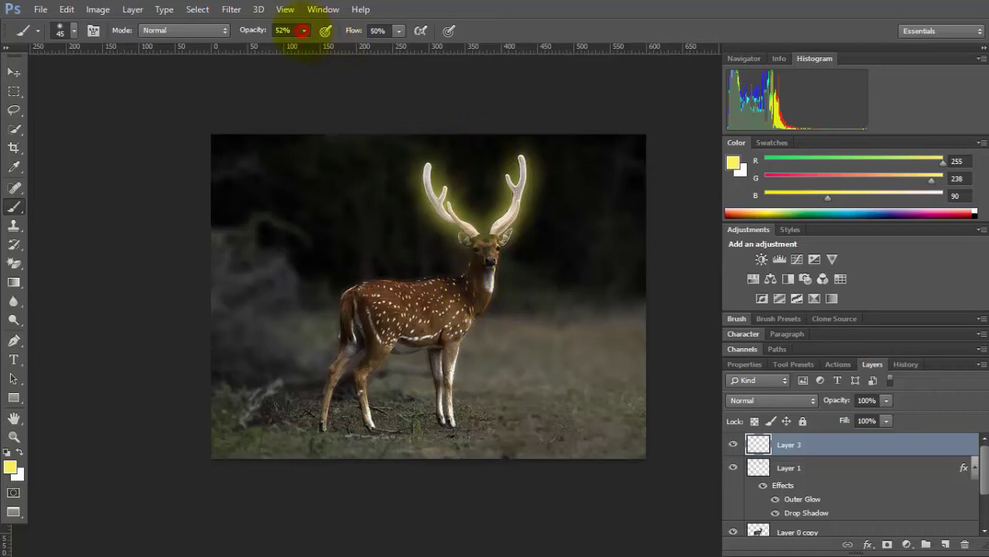
# - Lower the brush to 15% opacity and 22% flow, then undo the trial chest strokes
pyautogui.click(303, 30)
pyautogui.moveTo(288, 47); pyautogui.dragTo(279, 47)
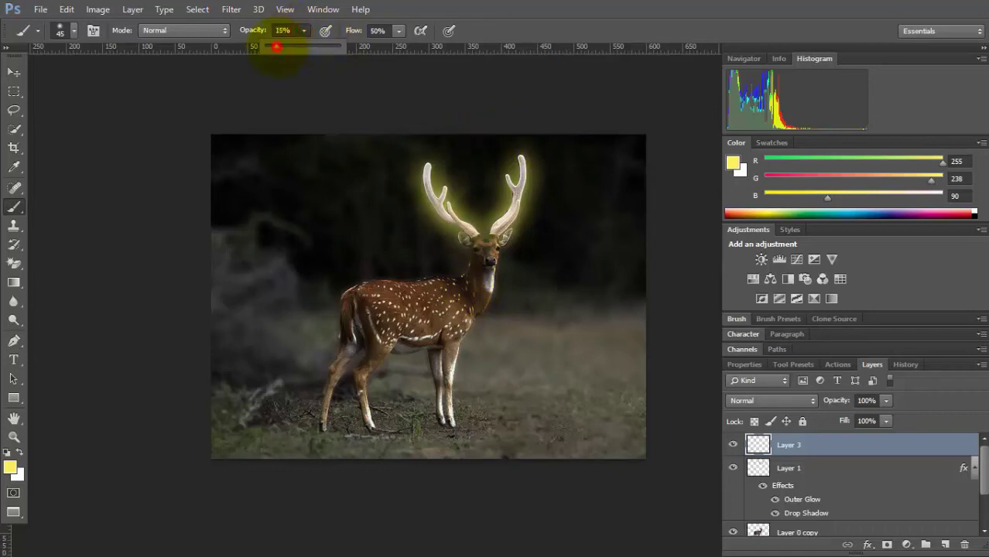
pyautogui.click(399, 30)
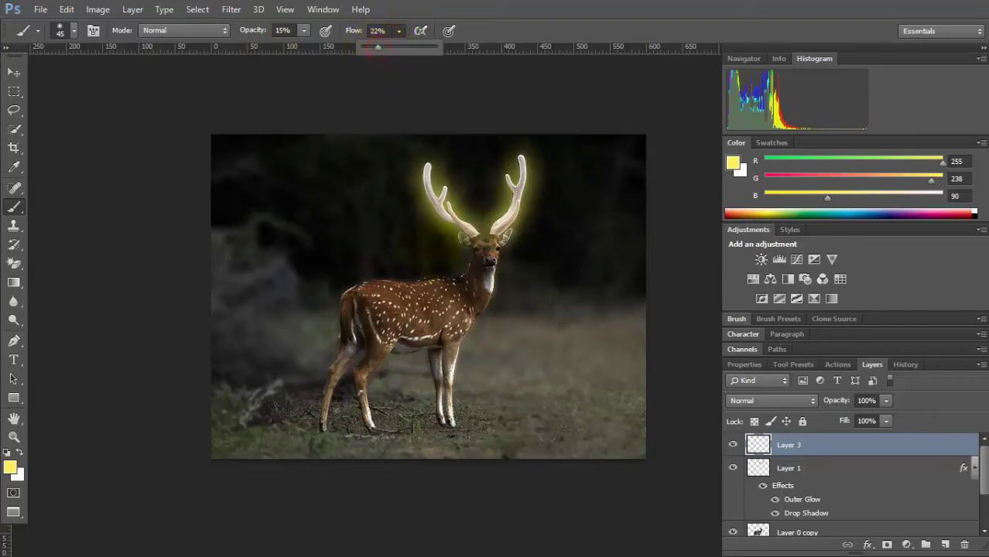
pyautogui.click(489, 286)
pyautogui.moveTo(480, 286); pyautogui.dragTo(453, 321)
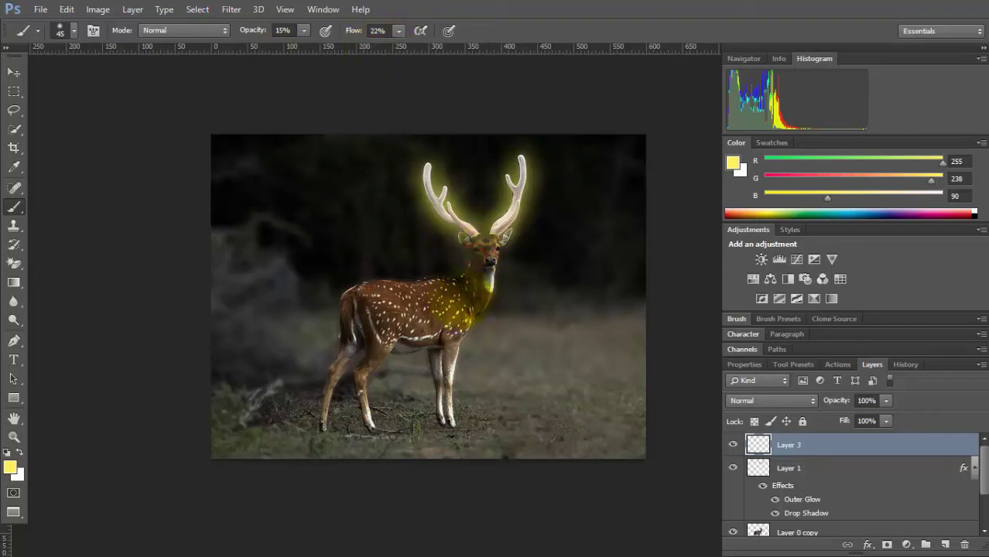
pyautogui.hotkey('ctrl', 'alt', 'z')
pyautogui.hotkey('ctrl', 'alt', 'z')
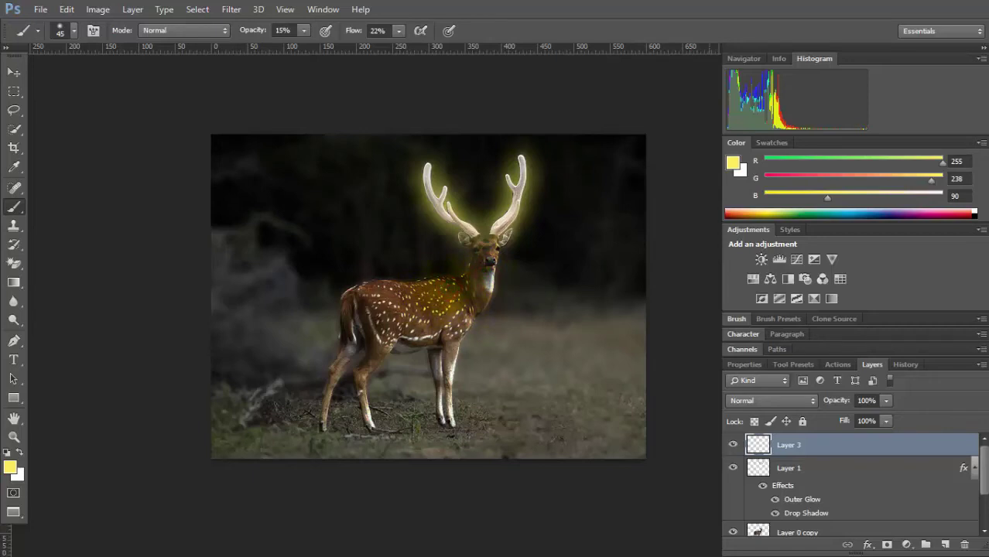
pyautogui.hotkey('ctrl', 'alt', 'z')
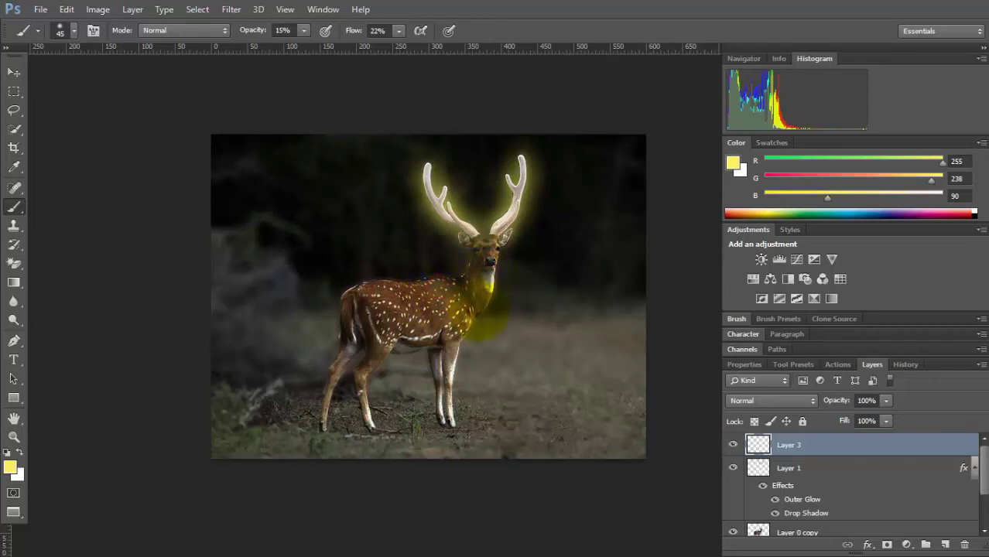
pyautogui.hotkey('ctrl', 'shift', 'z')
pyautogui.hotkey('ctrl', 'alt', 'z')
pyautogui.hotkey('ctrl', 'alt', 'z')
pyautogui.click(236, 357)
pyautogui.hotkey('ctrl', 'z')
# - Switch to the Lasso tool
pyautogui.click(14, 109)
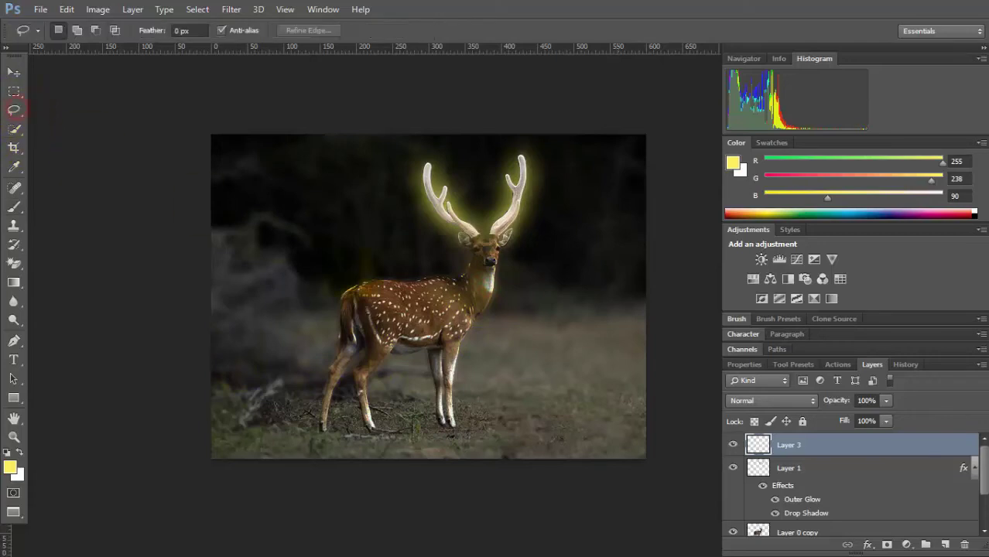
# - Darken Layer 0's midtones by pulling the Curves midpoint down
pyautogui.press('z')
pyautogui.keyDown('alt'); pyautogui.click(352, 271); pyautogui.keyUp('alt')
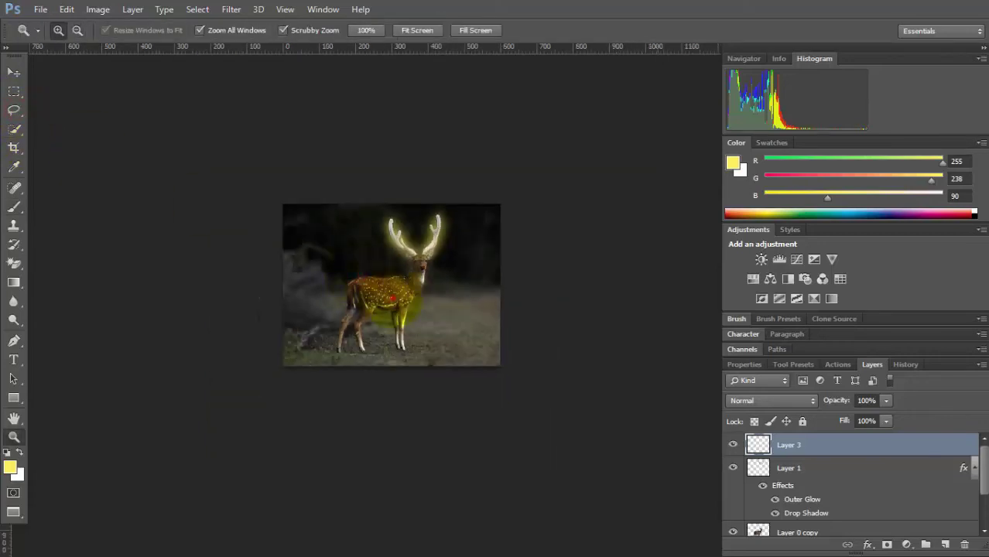
pyautogui.click(392, 298)
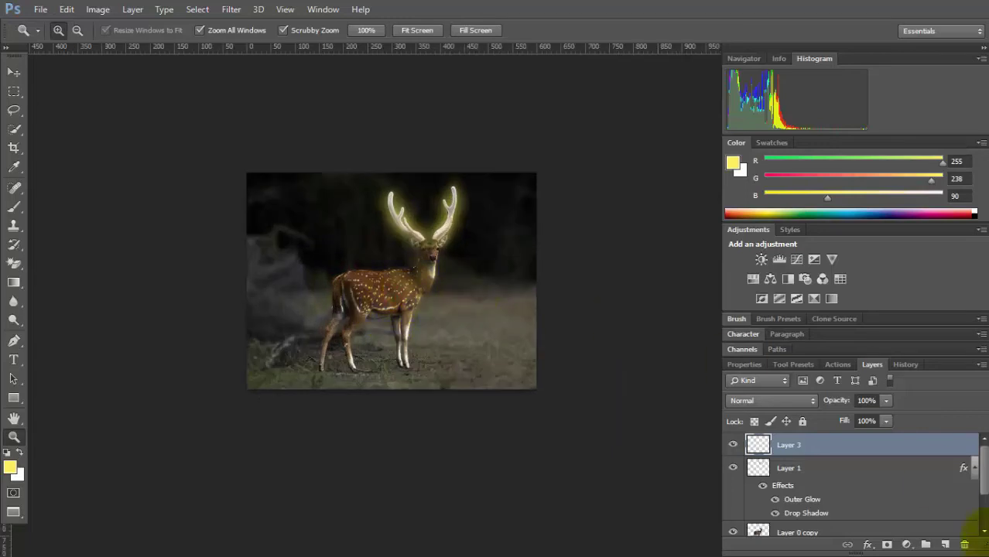
pyautogui.moveTo(981, 467); pyautogui.dragTo(982, 475)
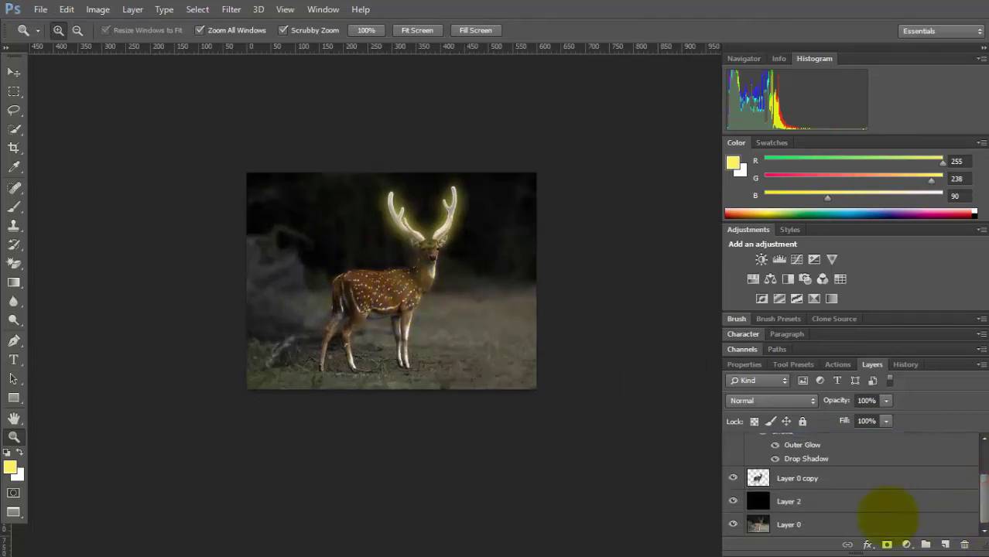
pyautogui.click(849, 524)
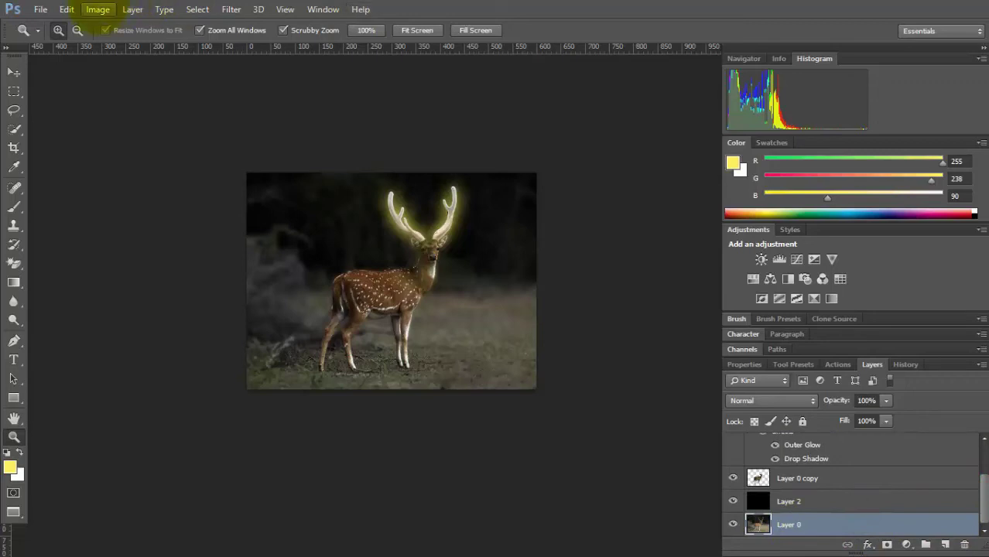
pyautogui.click(98, 8)
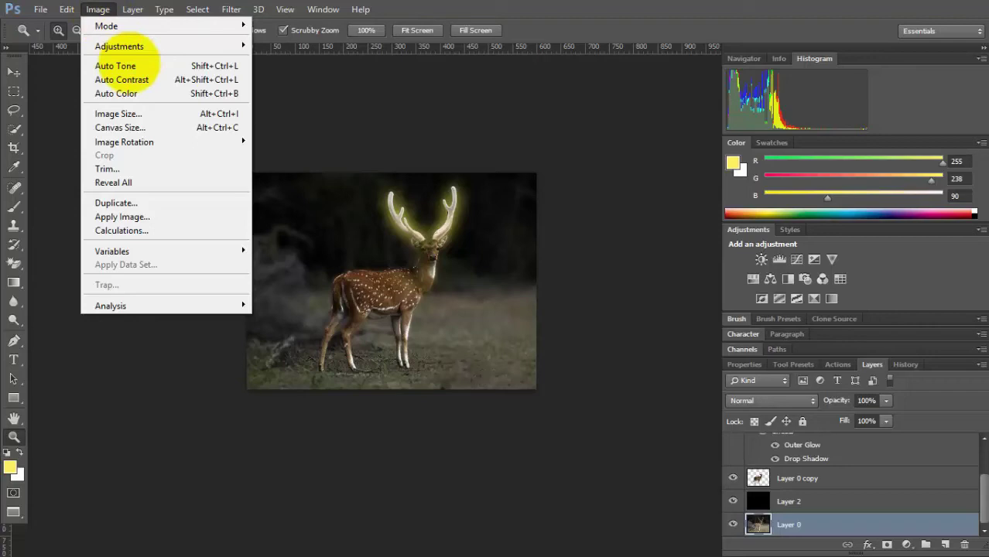
pyautogui.click(283, 75)
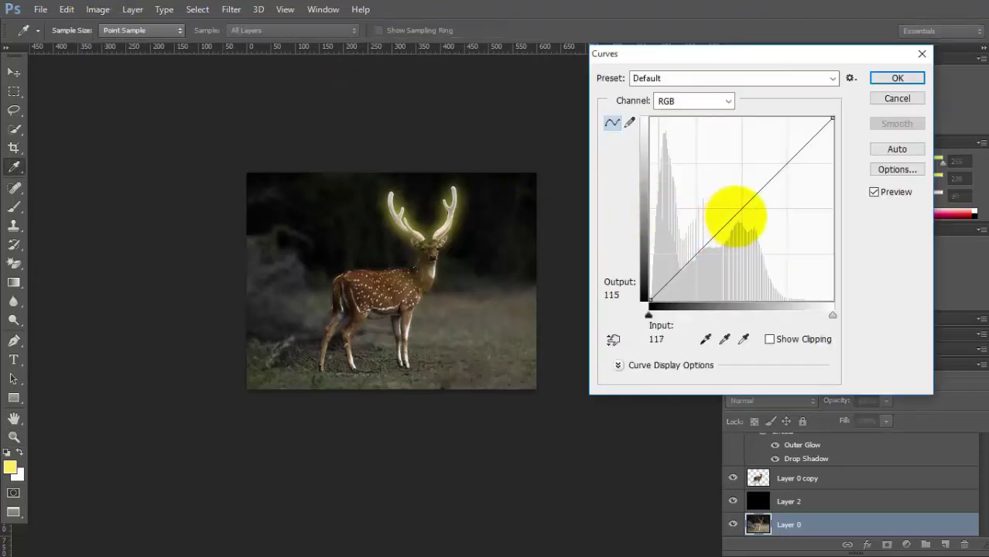
pyautogui.click(737, 216)
pyautogui.moveTo(741, 217); pyautogui.dragTo(745, 222)
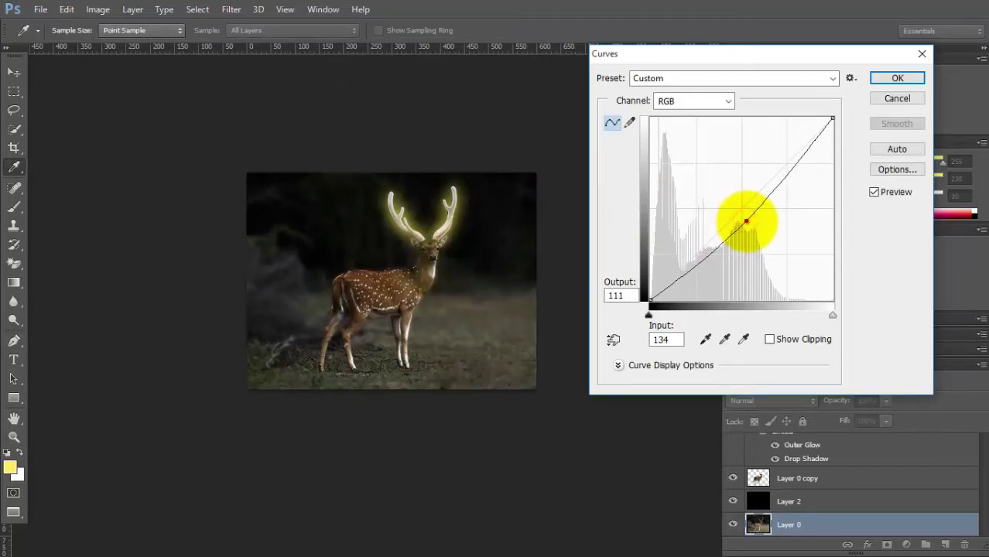
pyautogui.click(878, 78)
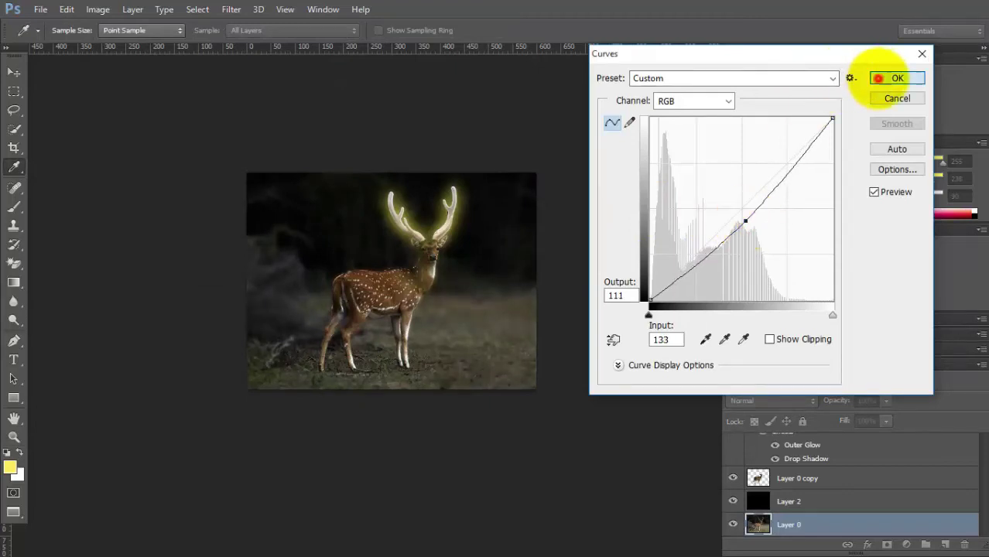
# - Set black Layer 2 to 65% opacity and 91% fill, keeping it below the deer layer
pyautogui.click(810, 502)
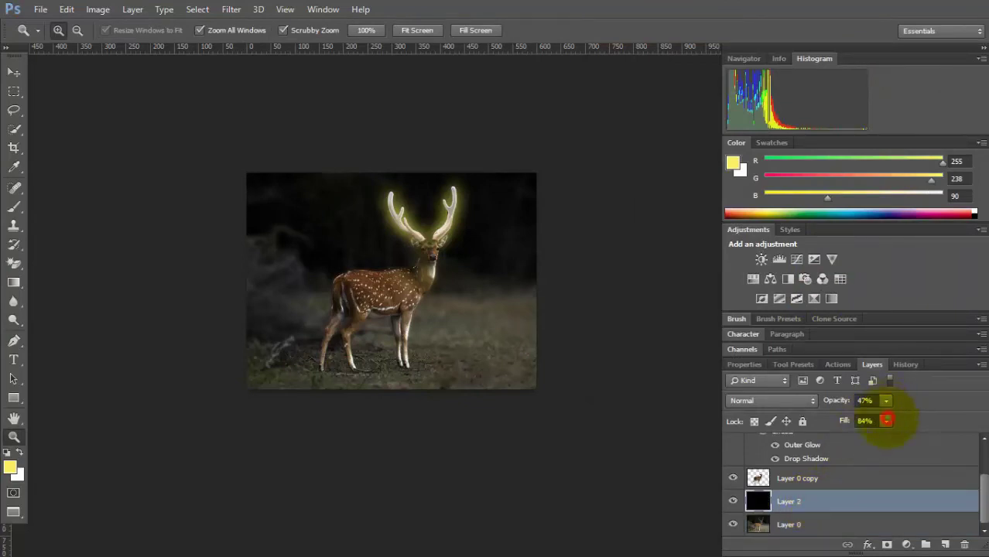
pyautogui.moveTo(886, 420)
pyautogui.mouseDown()
pyautogui.moveTo(861, 436)
pyautogui.moveTo(891, 437)
pyautogui.mouseUp()
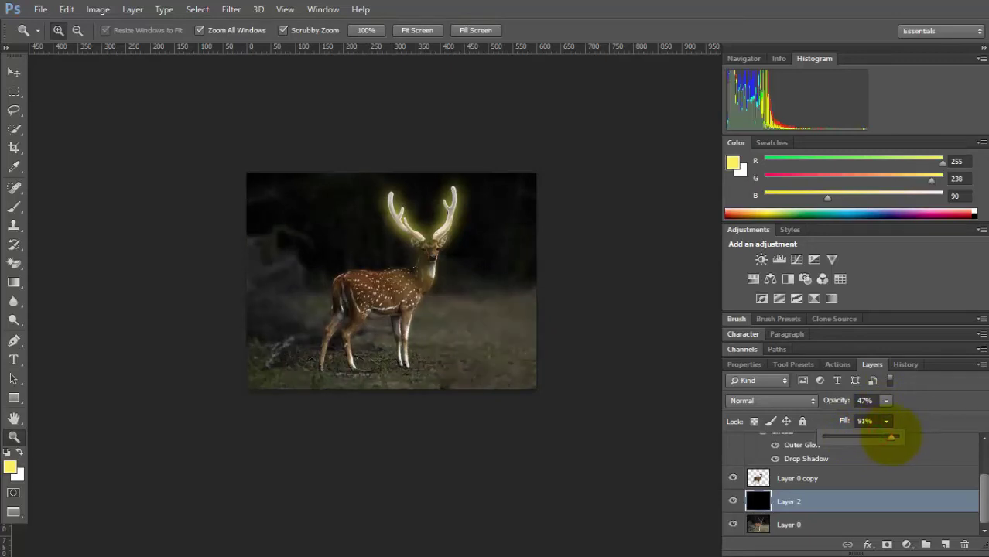
pyautogui.click(886, 400)
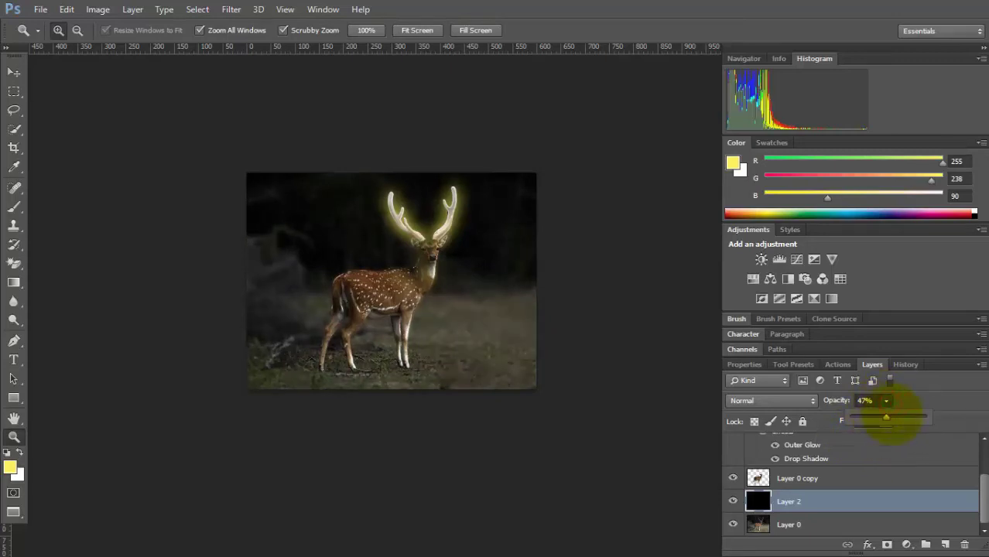
pyautogui.moveTo(886, 418); pyautogui.dragTo(899, 418)
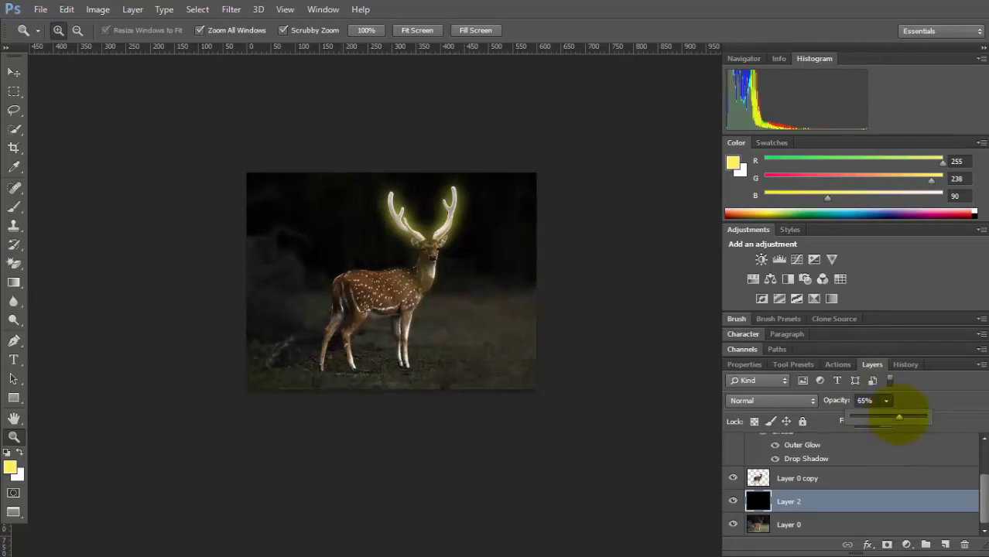
pyautogui.click(812, 480)
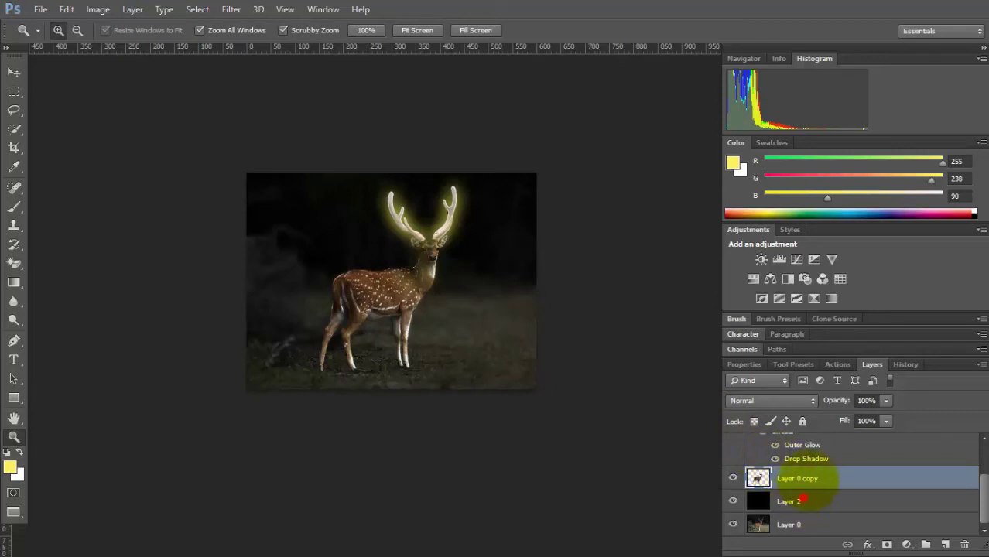
pyautogui.moveTo(795, 499); pyautogui.dragTo(820, 463)
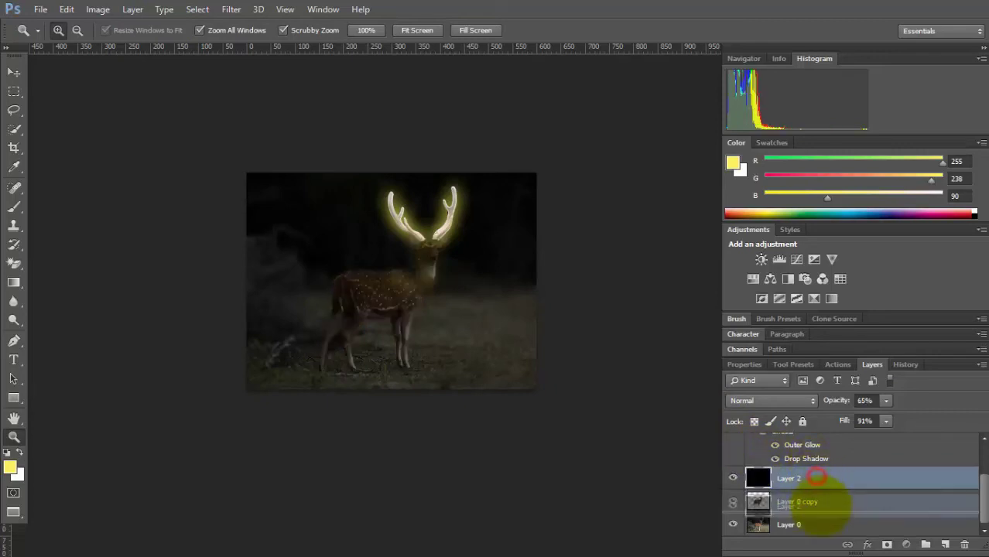
pyautogui.moveTo(820, 473); pyautogui.dragTo(822, 502)
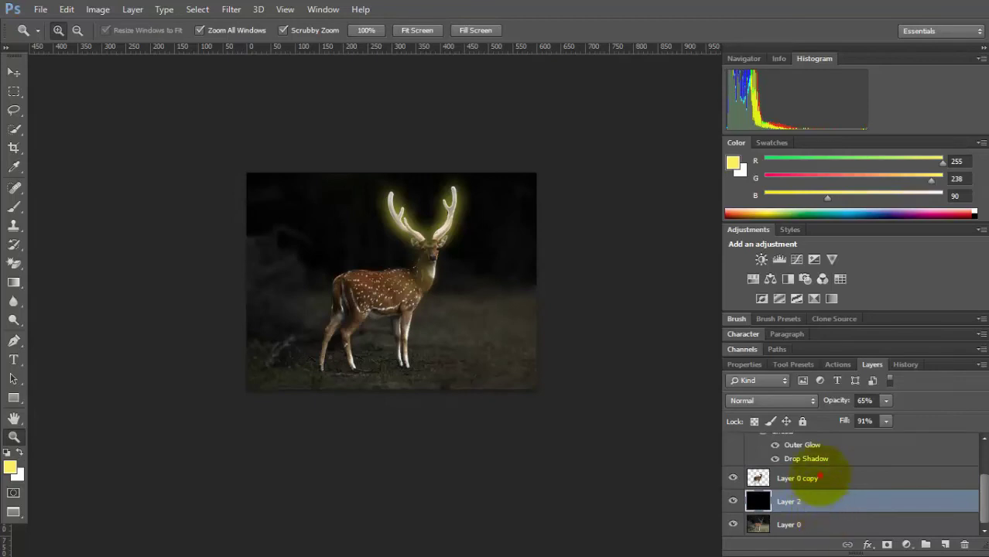
pyautogui.click(808, 480)
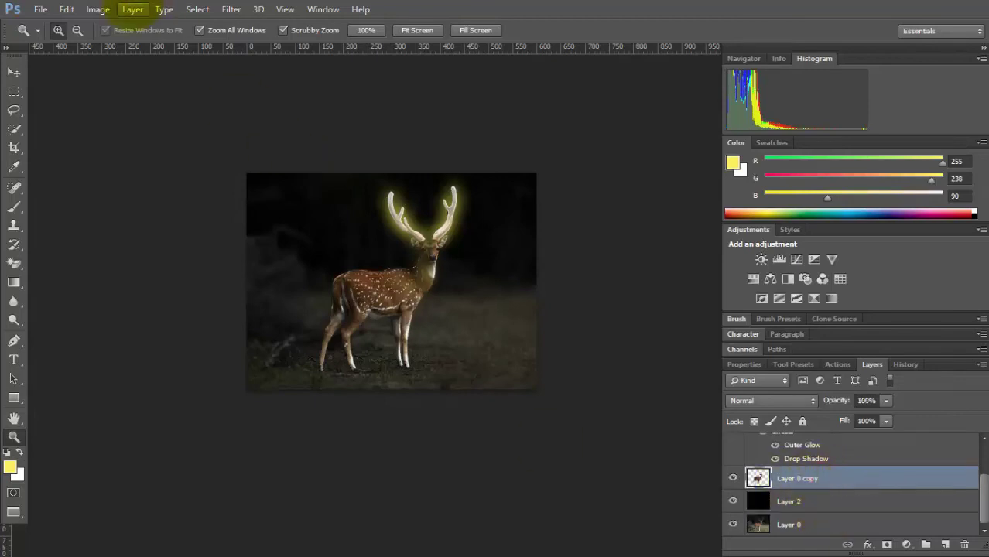
# - Apply a very gentle midtone-darkening Curves adjustment to Layer 0 copy
pyautogui.click(97, 10)
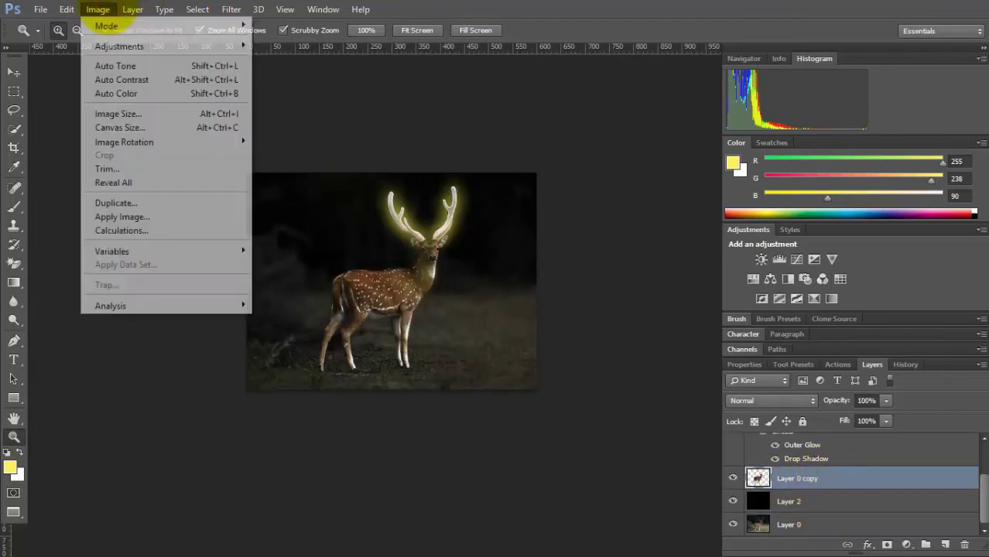
pyautogui.moveTo(119, 46)
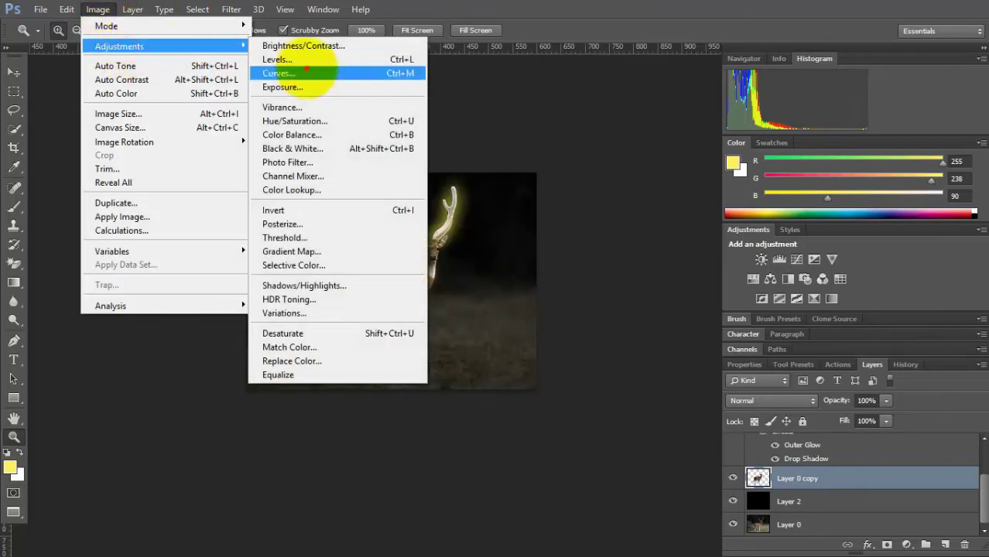
pyautogui.click(306, 68)
pyautogui.moveTo(741, 207); pyautogui.dragTo(744, 220)
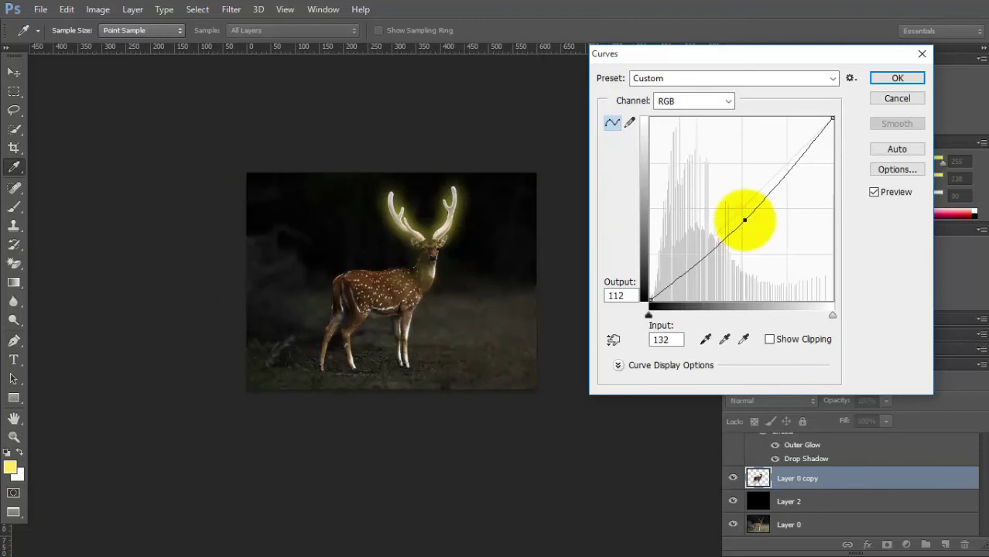
pyautogui.click(745, 220)
pyautogui.moveTo(744, 220); pyautogui.dragTo(744, 226)
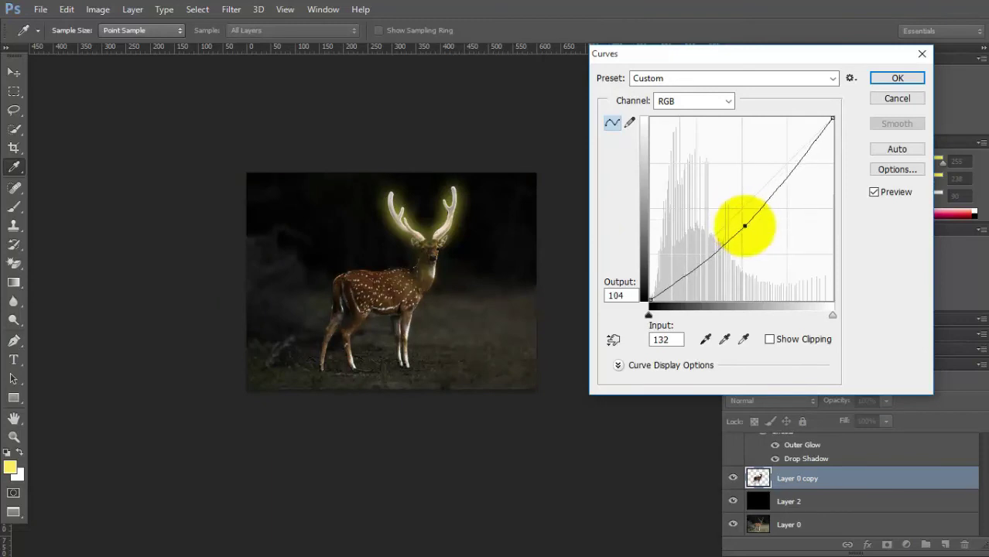
pyautogui.moveTo(744, 226); pyautogui.dragTo(742, 214)
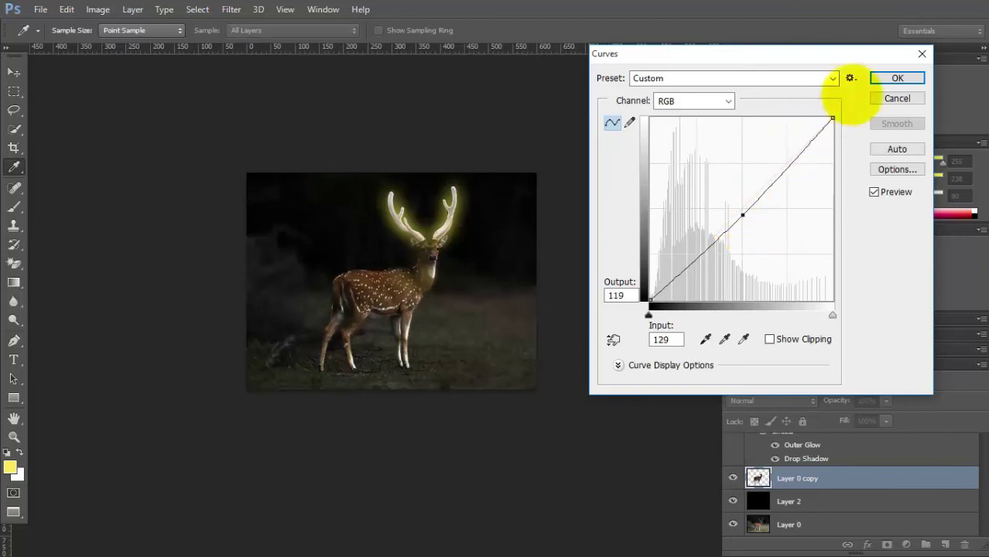
pyautogui.click(897, 78)
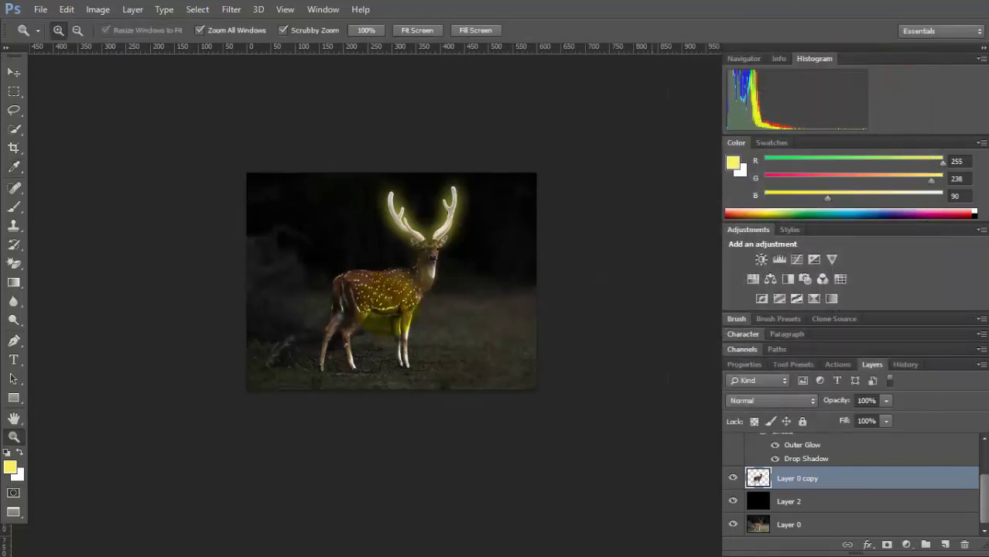
# - Brush soft yellow light over the deer's body, chest, legs and head, undoing the hind-leg stroke
pyautogui.click(403, 266)
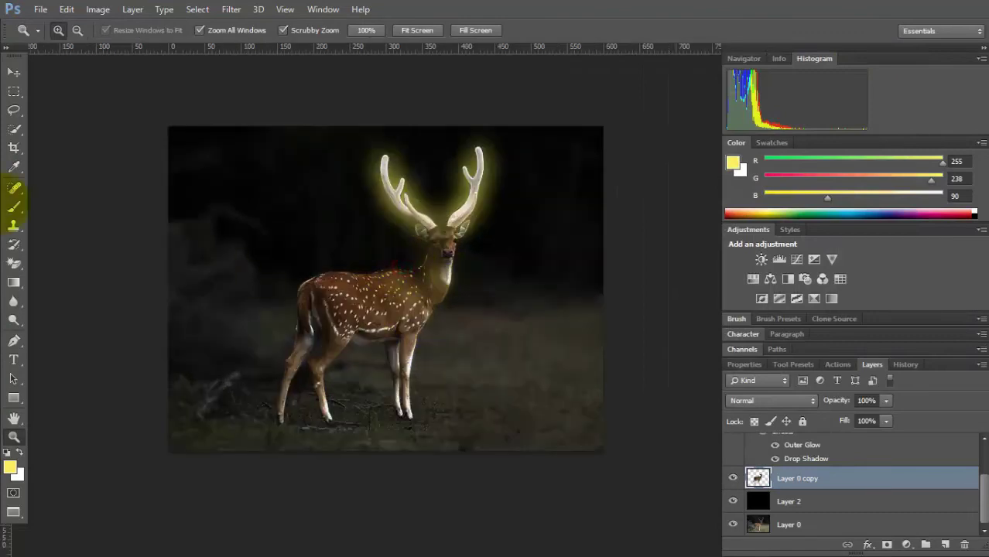
pyautogui.click(14, 206)
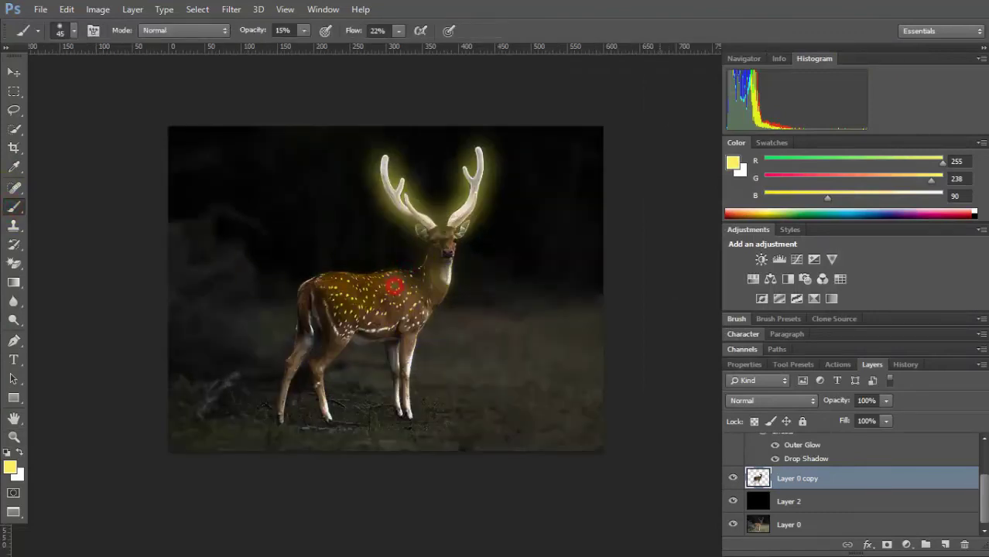
pyautogui.moveTo(394, 287); pyautogui.dragTo(331, 301)
pyautogui.moveTo(418, 333); pyautogui.dragTo(406, 414)
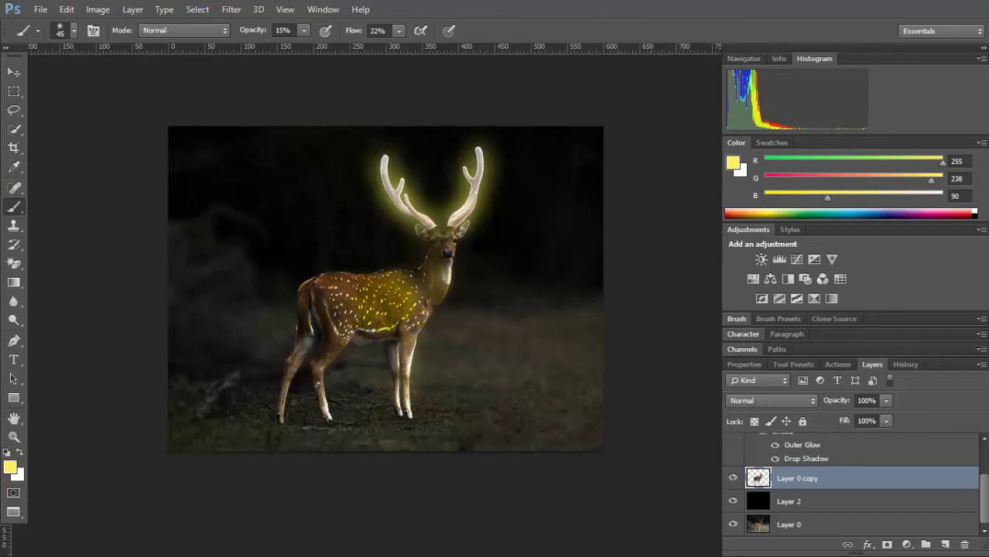
pyautogui.moveTo(324, 291)
pyautogui.mouseDown()
pyautogui.moveTo(303, 341)
pyautogui.moveTo(331, 345)
pyautogui.mouseUp()
pyautogui.hotkey('ctrl', 'z')
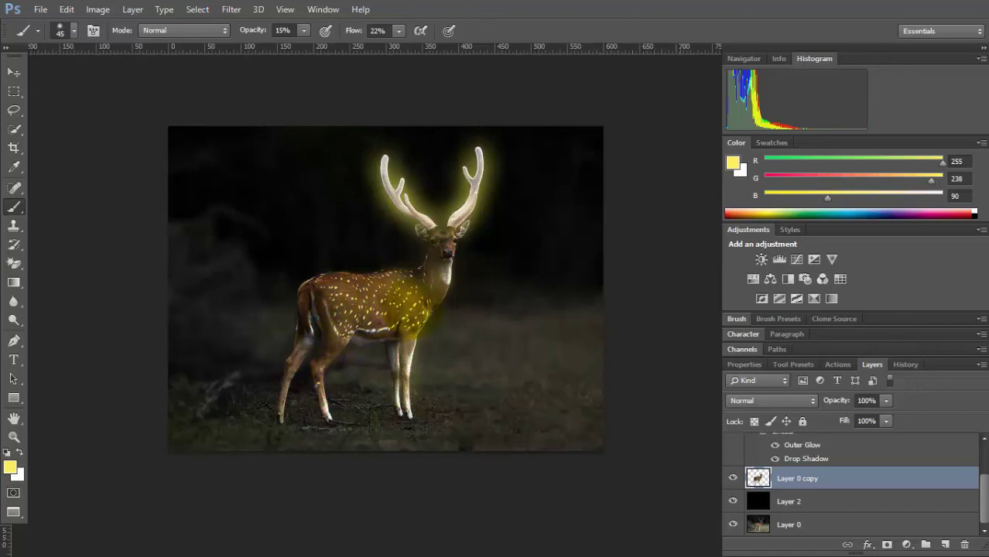
pyautogui.moveTo(445, 268)
pyautogui.mouseDown()
pyautogui.moveTo(454, 240)
pyautogui.moveTo(427, 254)
pyautogui.moveTo(447, 263)
pyautogui.mouseUp()
pyautogui.press('z')
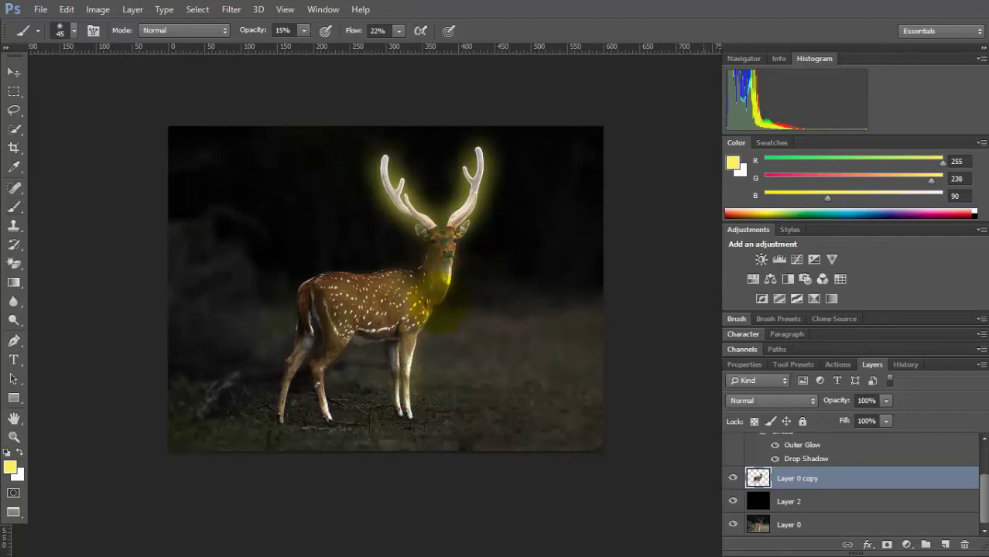
pyautogui.keyDown('alt'); pyautogui.click(437, 304); pyautogui.keyUp('alt')
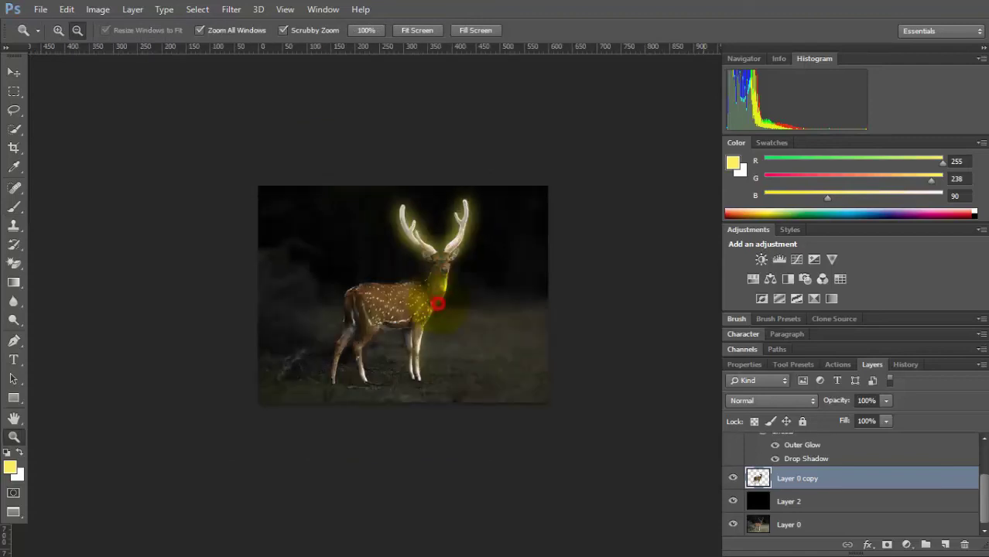
pyautogui.keyDown('alt'); pyautogui.click(437, 305); pyautogui.keyUp('alt')
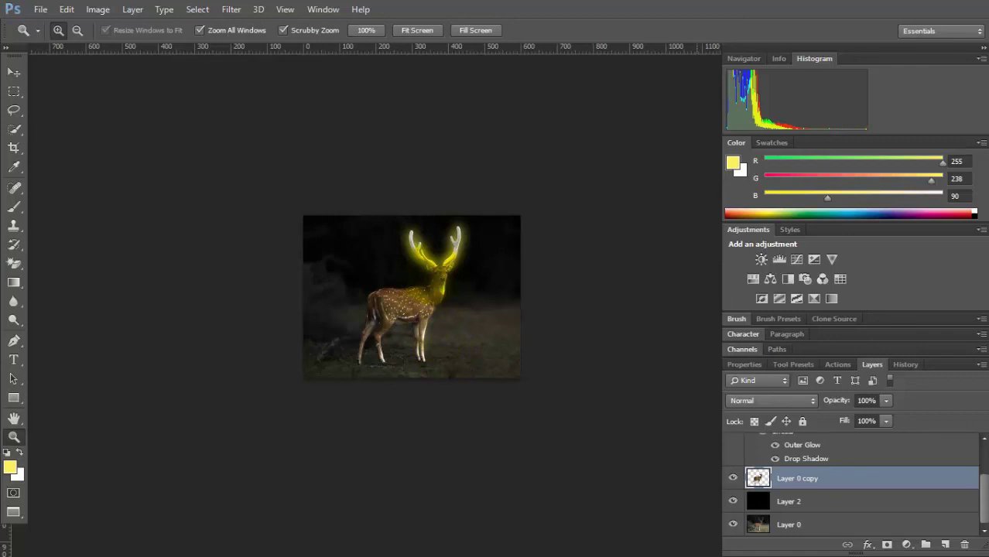
pyautogui.click(430, 274)
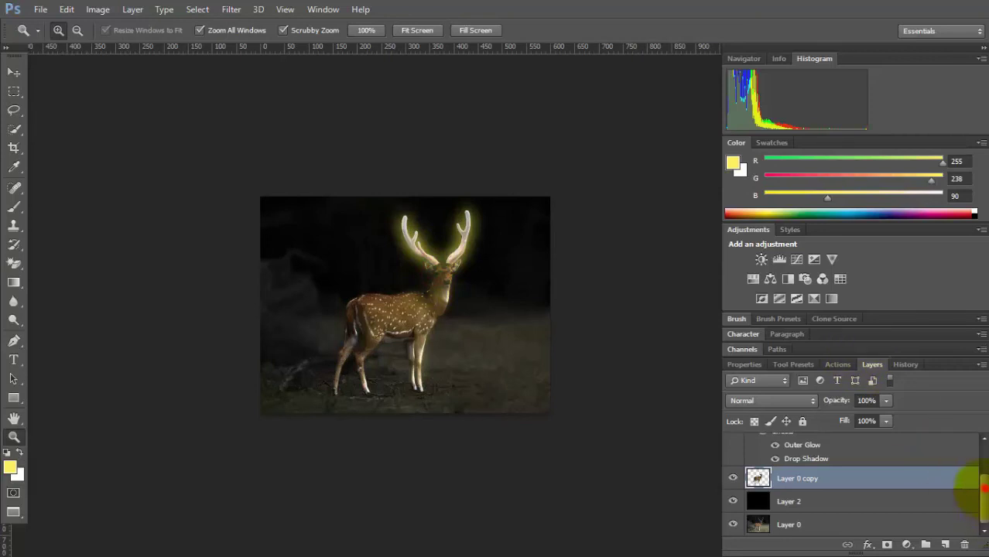
# - Create Layer 4 above Layer 3 and fill it with the merged composite via Apply Image
pyautogui.moveTo(976, 486); pyautogui.dragTo(973, 433)
pyautogui.click(937, 447)
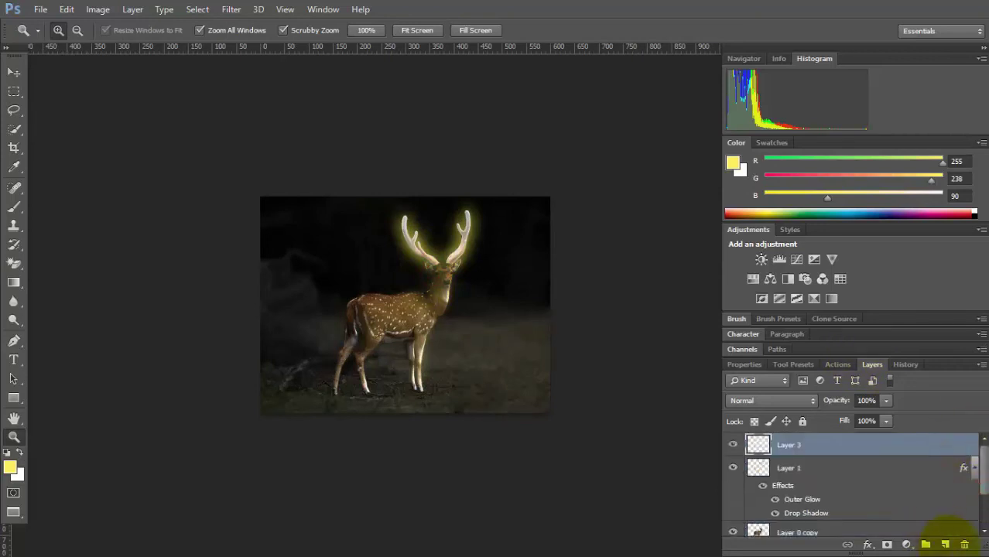
pyautogui.click(944, 545)
pyautogui.click(92, 9)
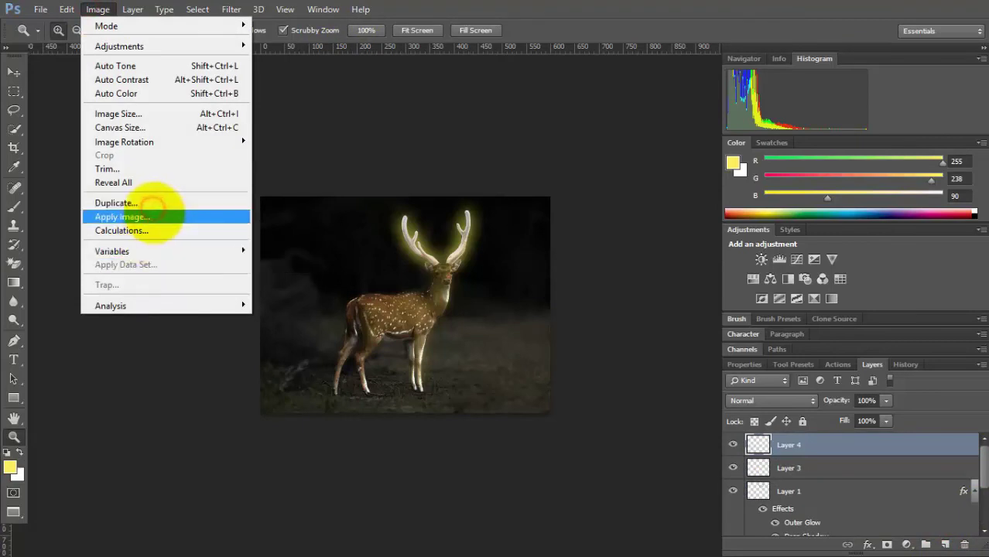
pyautogui.click(152, 205)
pyautogui.click(616, 144)
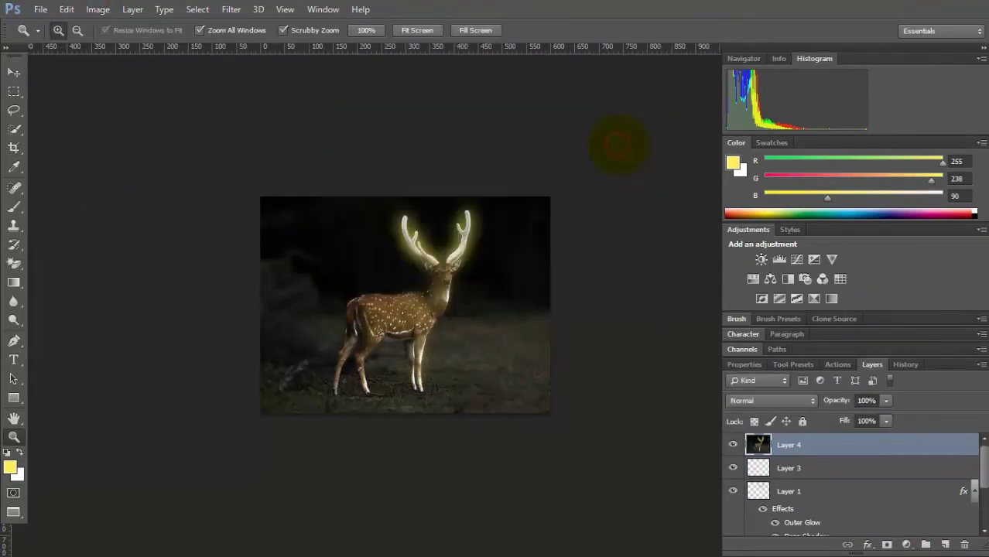
pyautogui.click(231, 9)
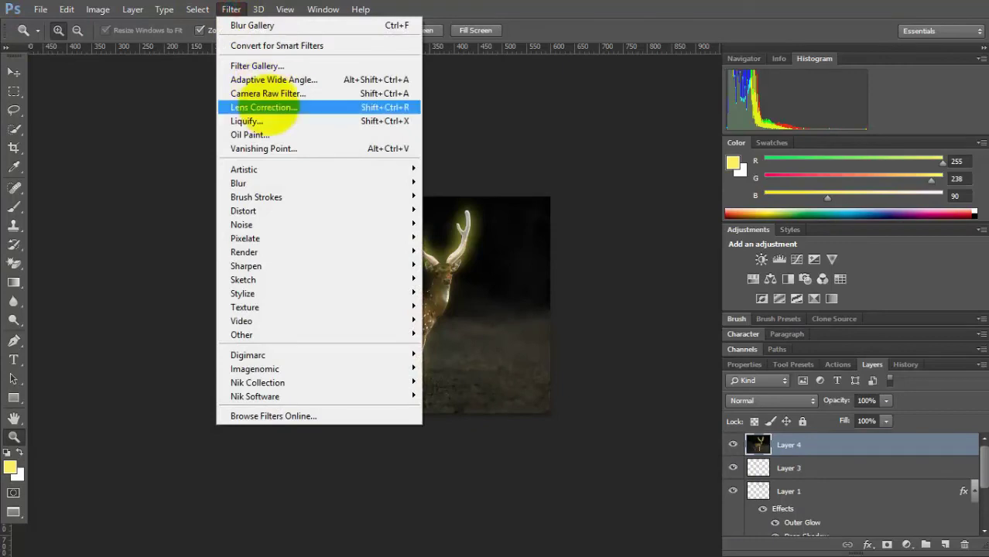
# - In Camera Raw, set Whites +6, Clarity -7, Vibrance -18, Saturation +3 and Greens hue +10
pyautogui.click(287, 91)
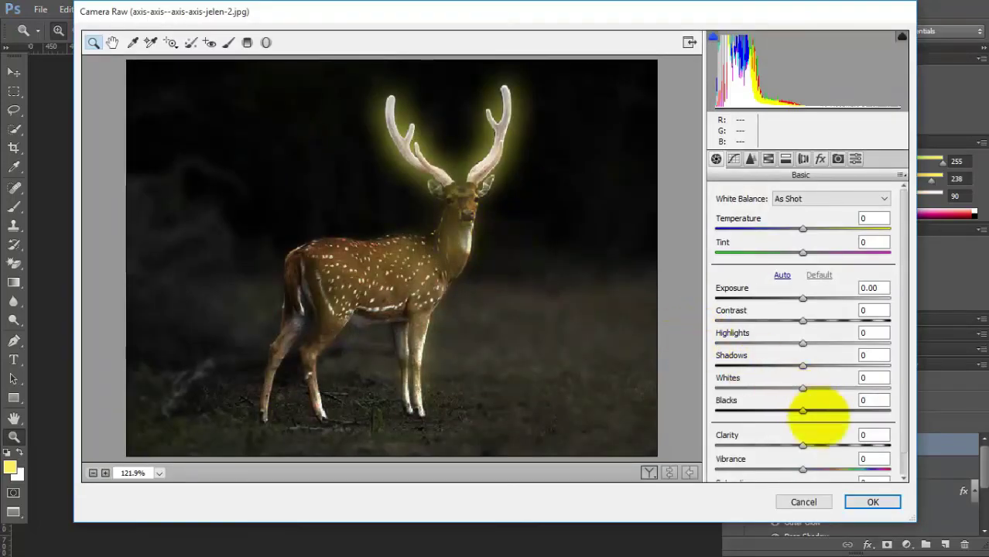
pyautogui.moveTo(802, 446)
pyautogui.mouseDown()
pyautogui.moveTo(859, 446)
pyautogui.moveTo(751, 446)
pyautogui.moveTo(796, 447)
pyautogui.moveTo(787, 469)
pyautogui.mouseUp()
pyautogui.moveTo(803, 387)
pyautogui.mouseDown()
pyautogui.moveTo(768, 386)
pyautogui.moveTo(807, 387)
pyautogui.mouseUp()
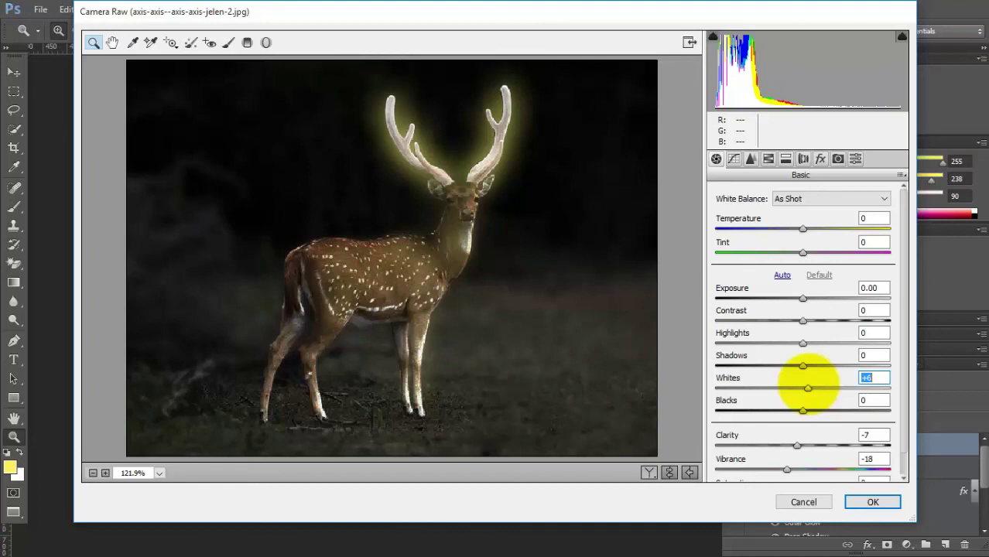
pyautogui.scroll(-1, 797, 433)
pyautogui.moveTo(802, 468); pyautogui.dragTo(804, 468)
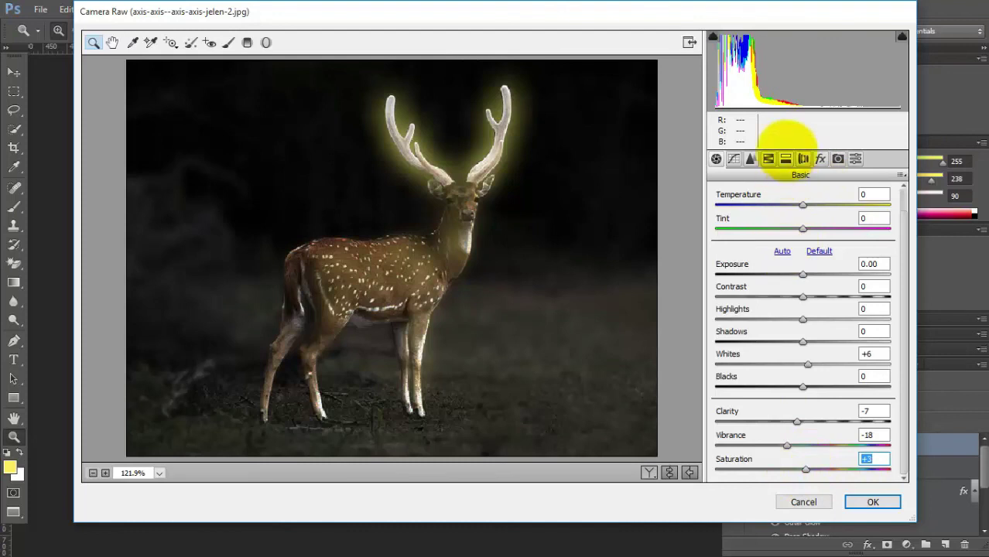
pyautogui.click(785, 159)
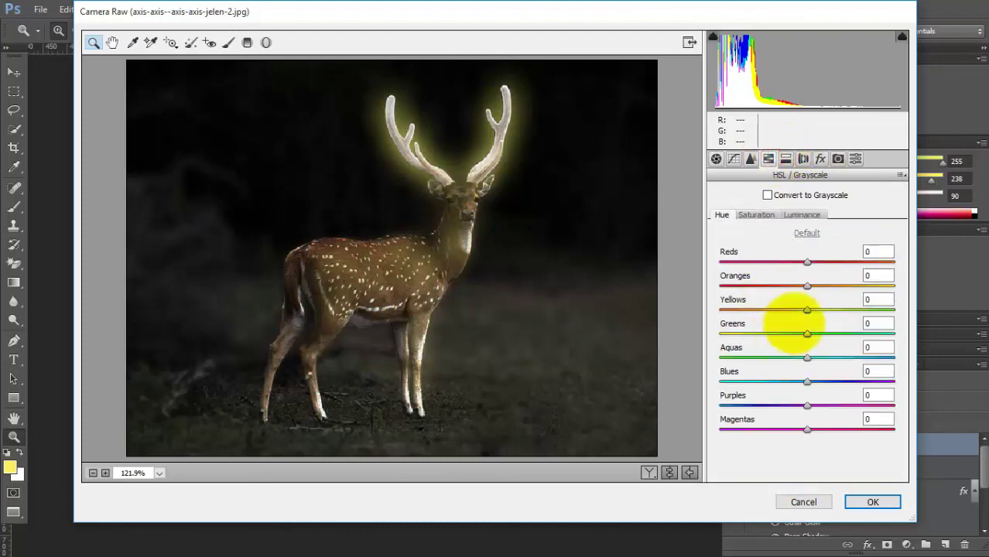
pyautogui.moveTo(807, 333); pyautogui.dragTo(816, 334)
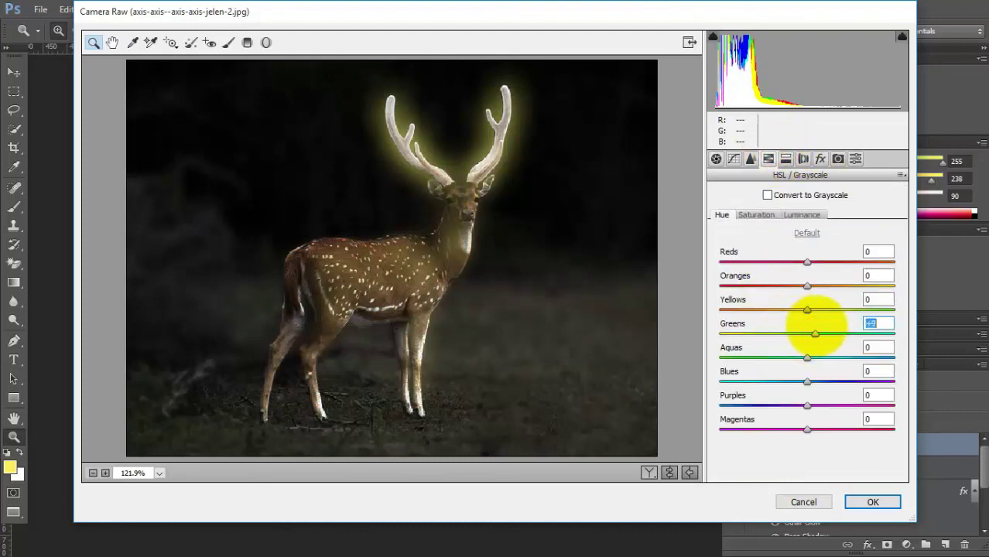
pyautogui.click(874, 502)
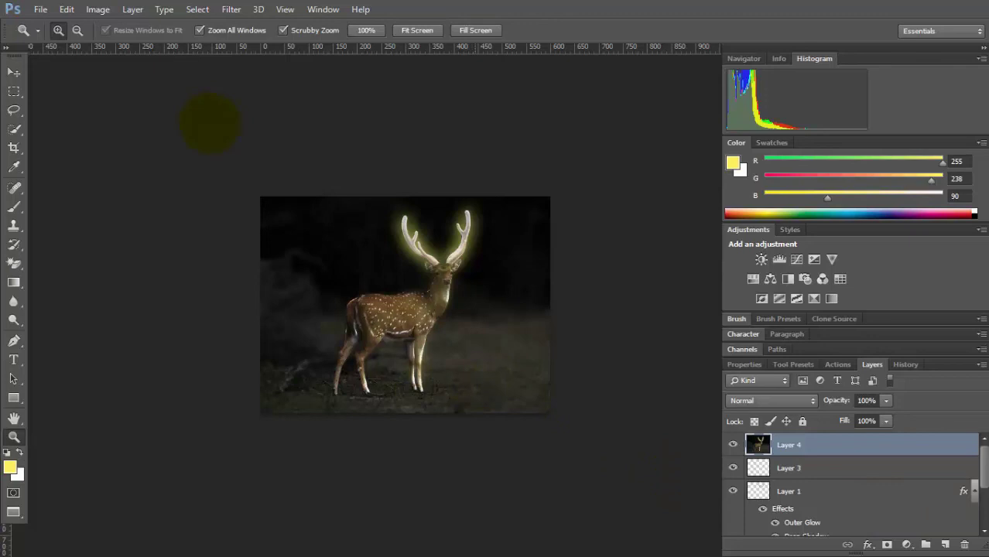
# - Save the image to Downloads as a maximum-quality JPEG named 'edit', declining the overwrite
pyautogui.click(39, 10)
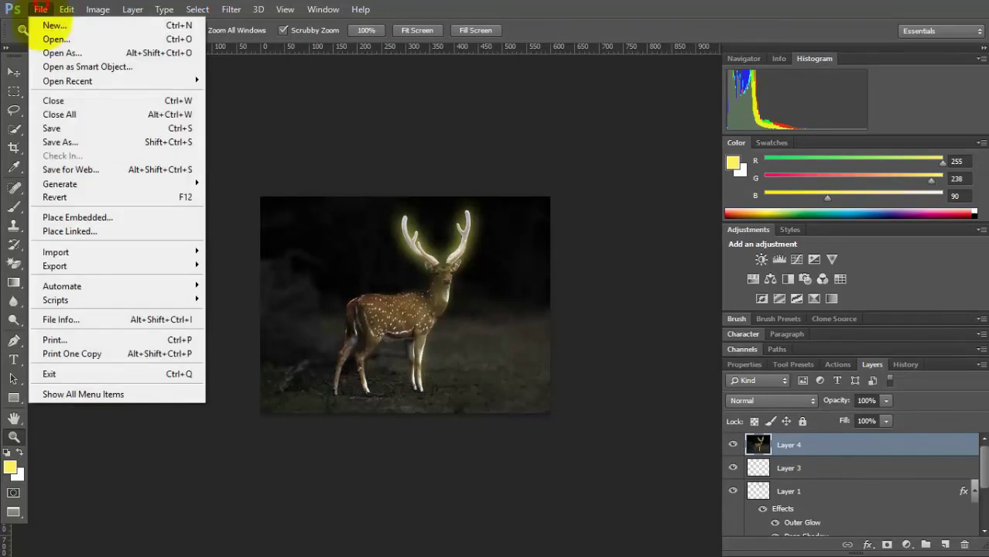
pyautogui.click(62, 130)
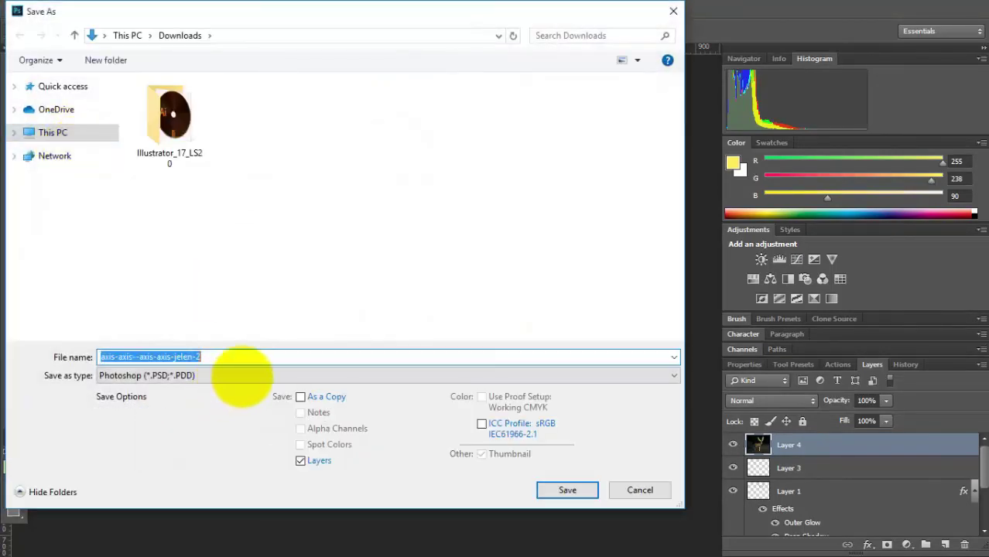
pyautogui.click(243, 375)
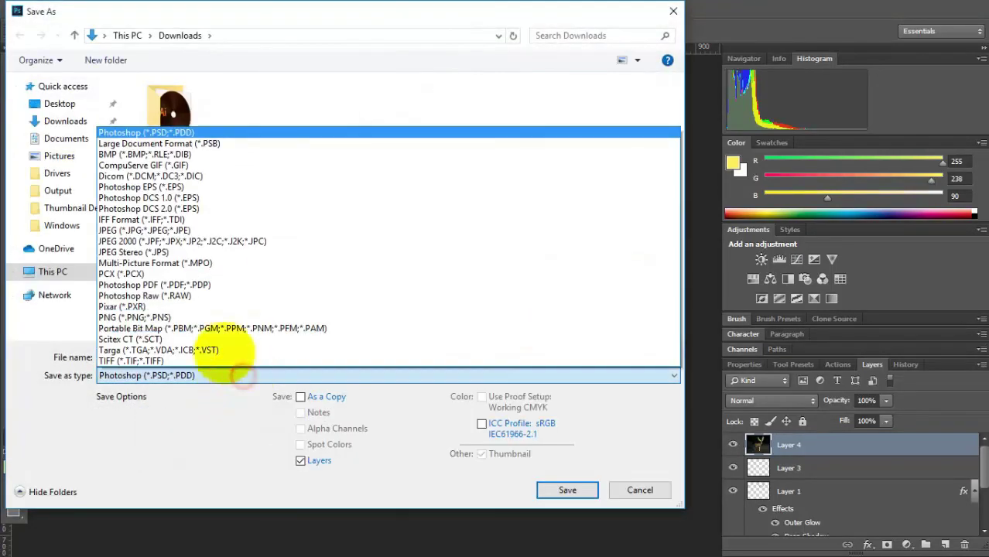
pyautogui.click(197, 230)
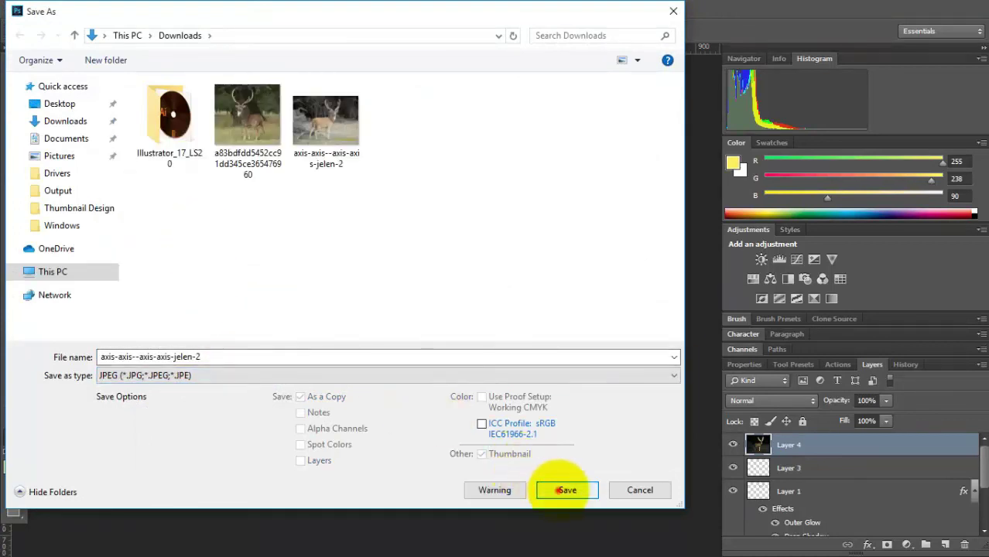
pyautogui.click(562, 489)
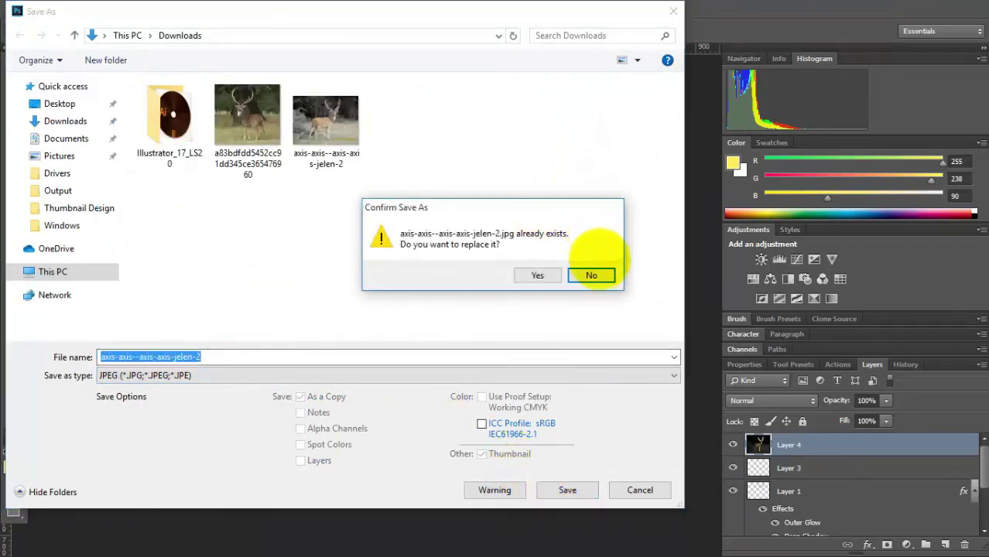
pyautogui.click(600, 275)
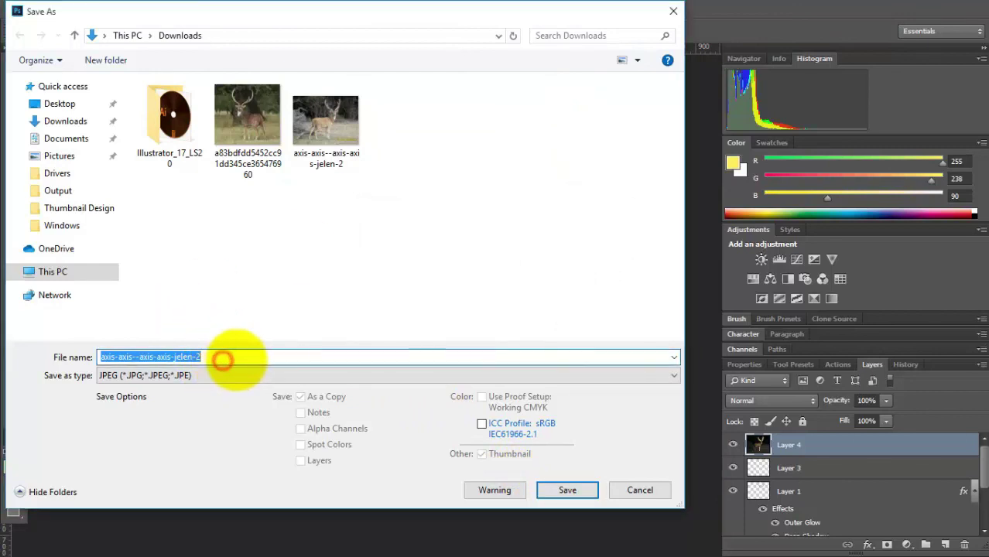
pyautogui.moveTo(255, 357); pyautogui.dragTo(56, 356)
pyautogui.write('edit')
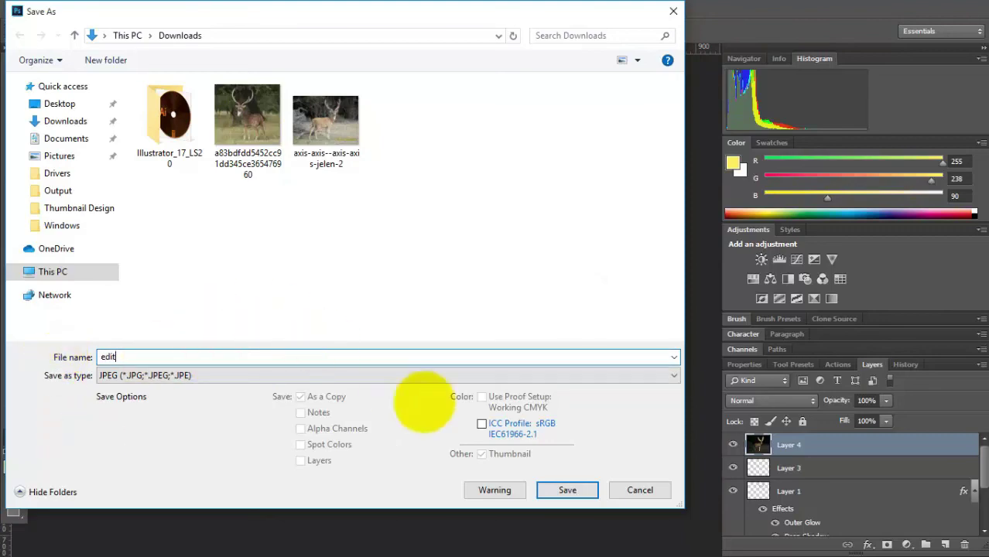
pyautogui.click(572, 489)
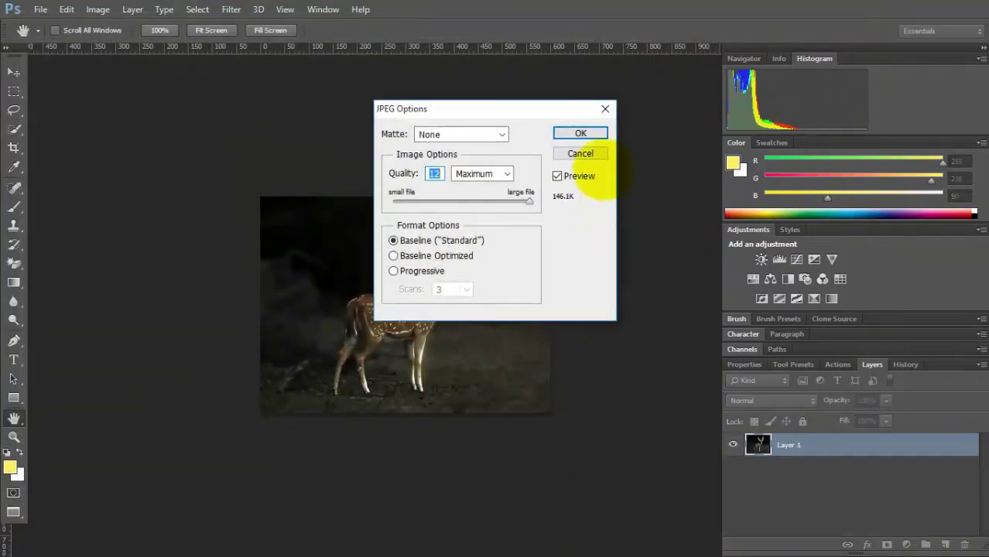
pyautogui.click(593, 132)
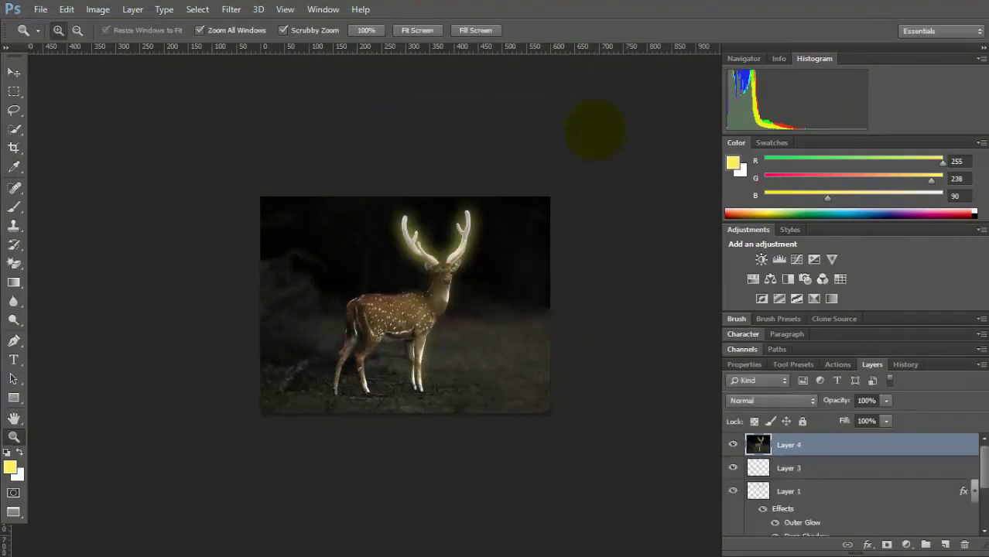